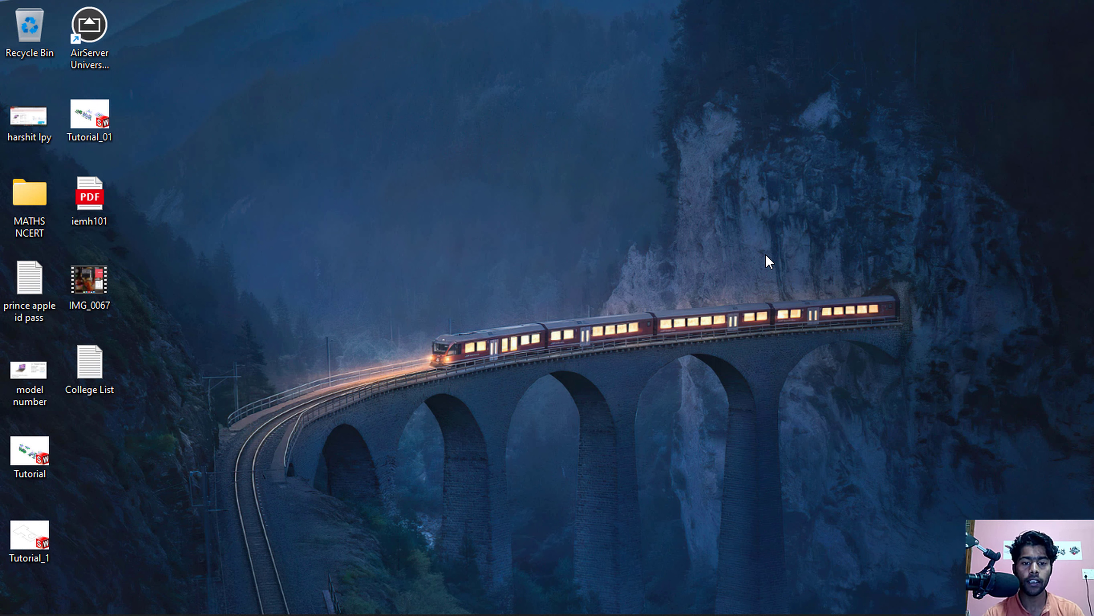
- Launch SOLIDWORKS 2019 from a Start search for 'sol' and create a new Part
key("super")
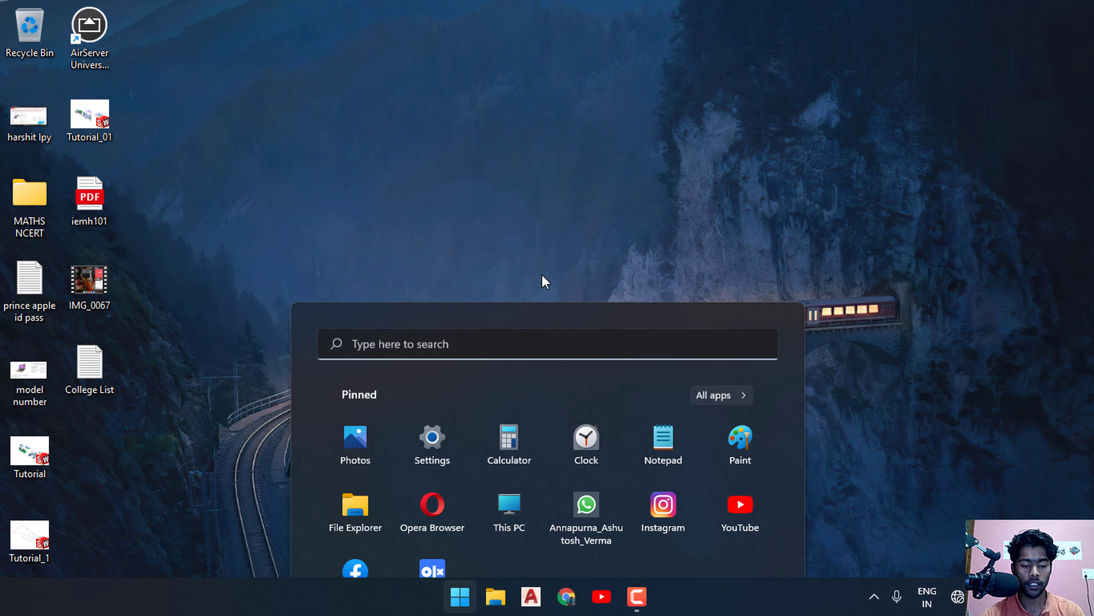
type("sol")
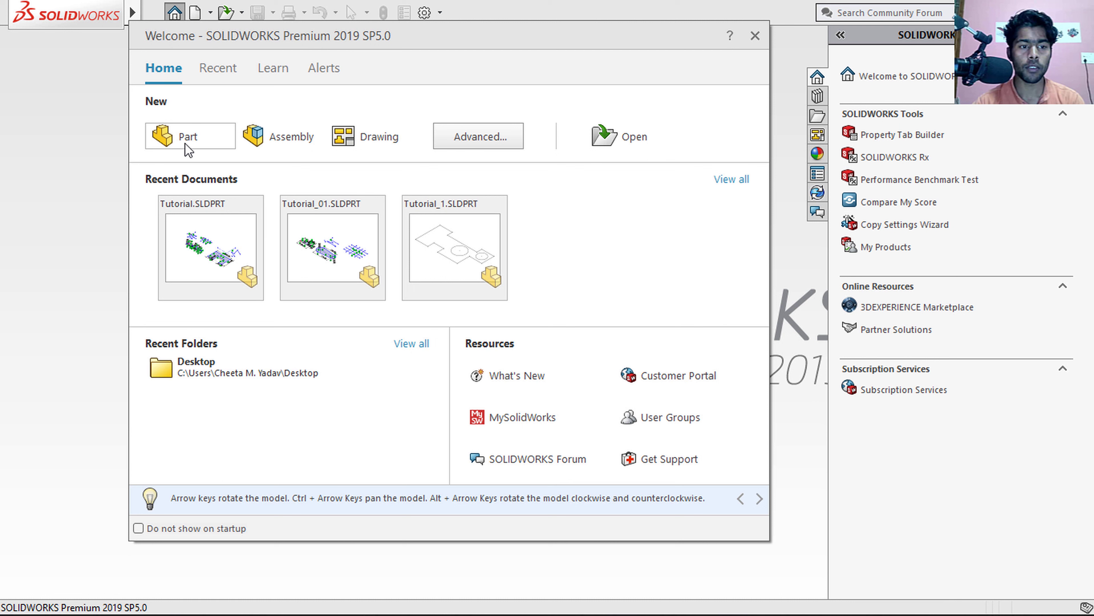
left_click(196, 131)
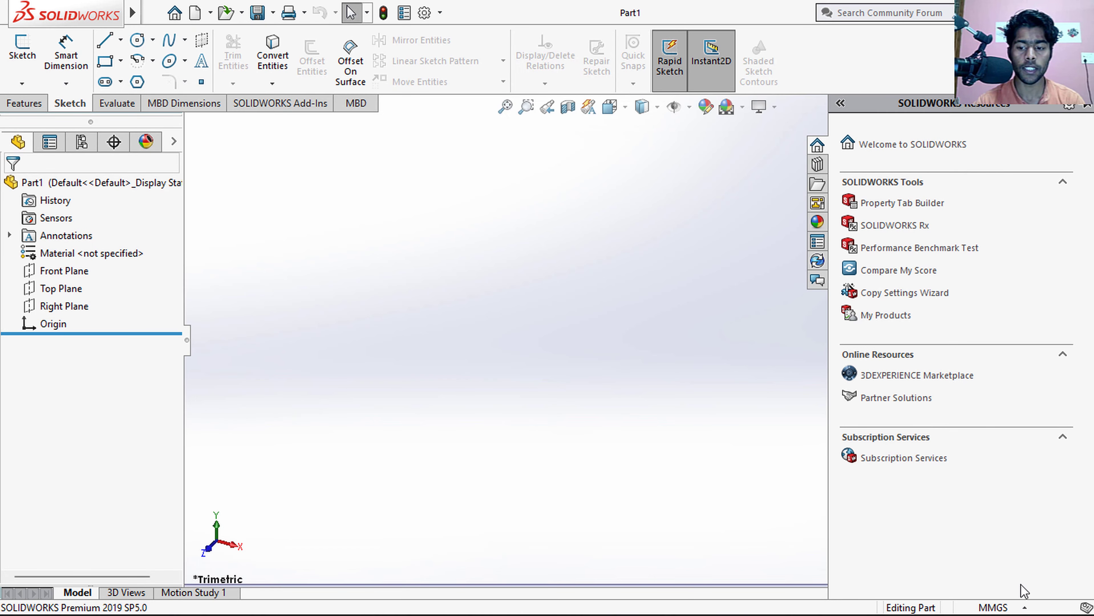
- Keep MMGS (millimetre-gram-second) as the part's unit system
left_click(1002, 607)
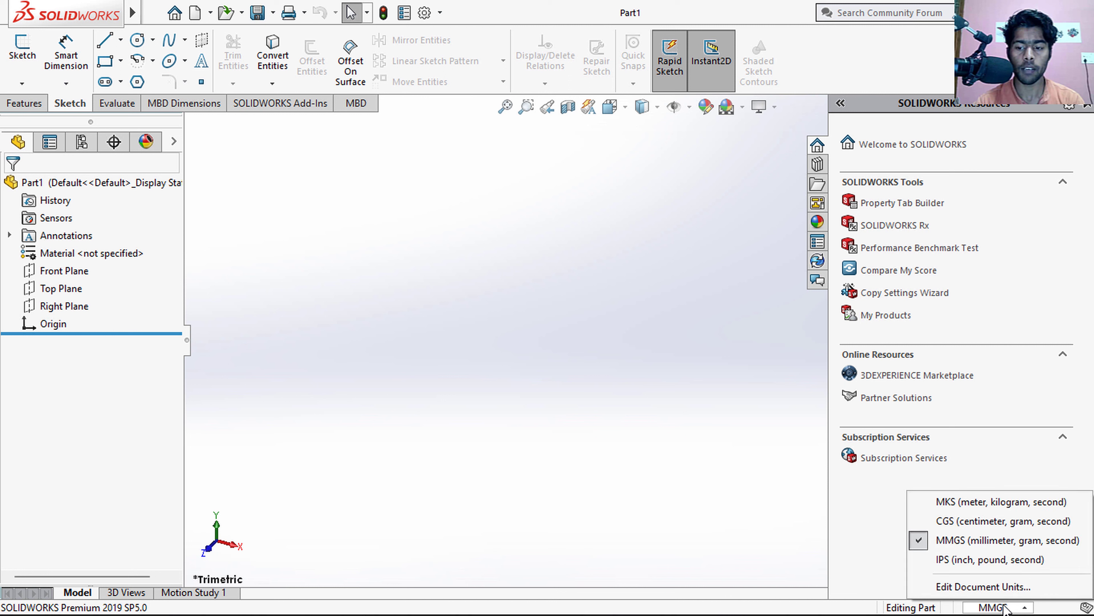
left_click(942, 540)
left_click(992, 606)
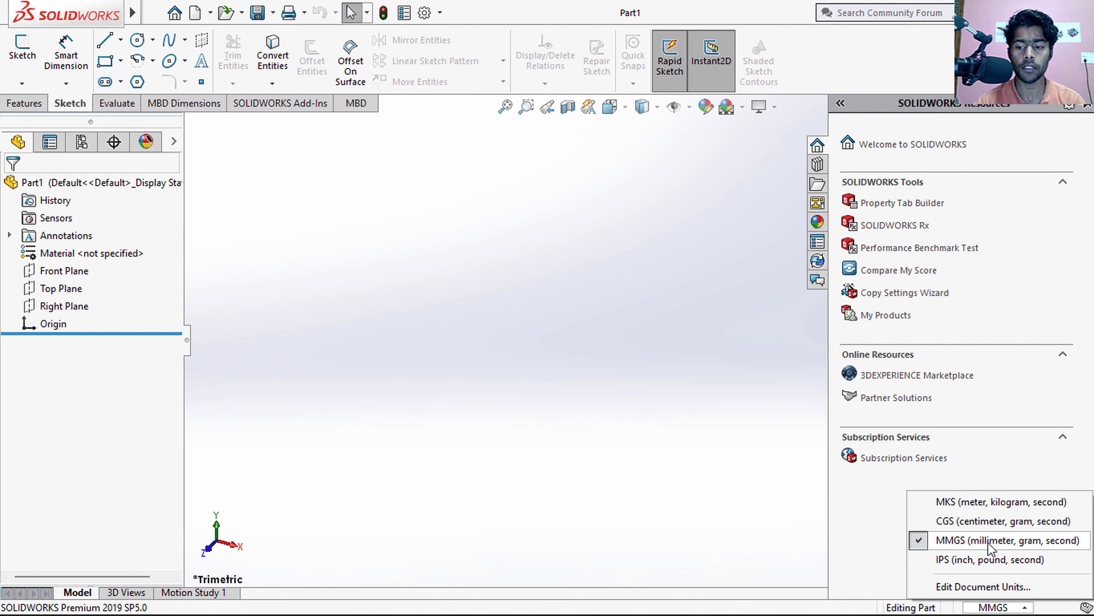
left_click(768, 367)
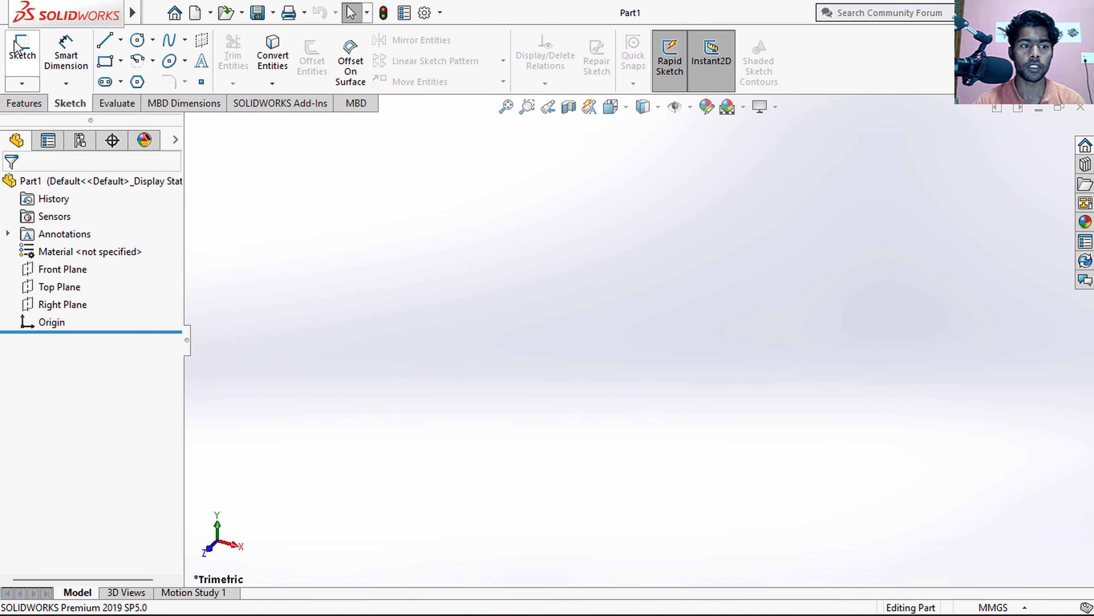
- Start a sketch on the Top Plane with the origin panned to the lower left
left_click(22, 50)
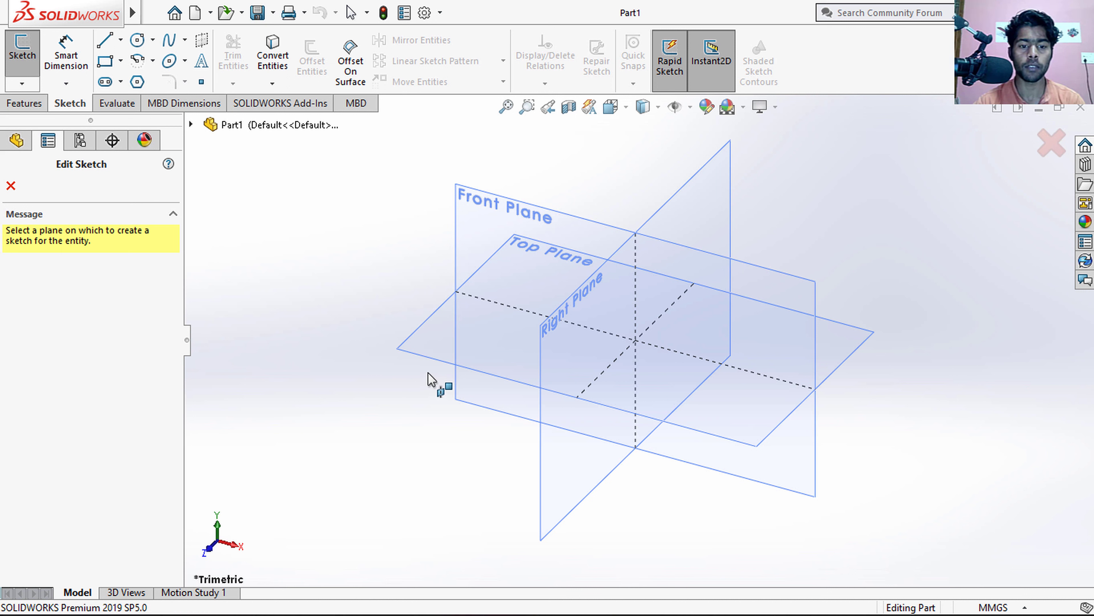
left_click(429, 362)
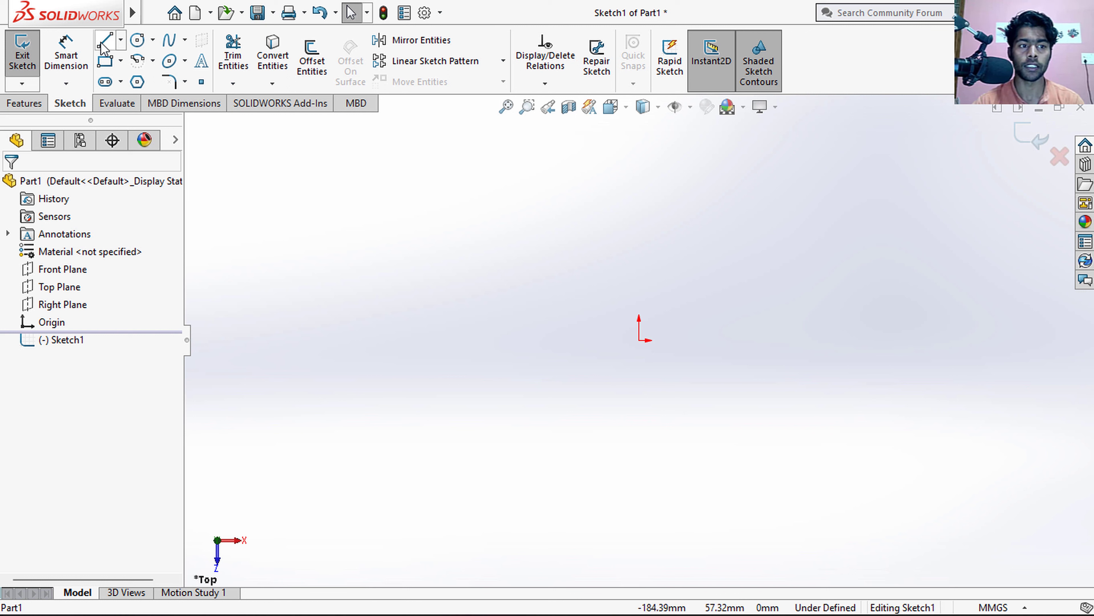
mouse_move(749, 335)
middle_mouse_down("ctrl")
mouse_move(599, 447)
mouse_move(396, 488)
middle_mouse_up("ctrl")
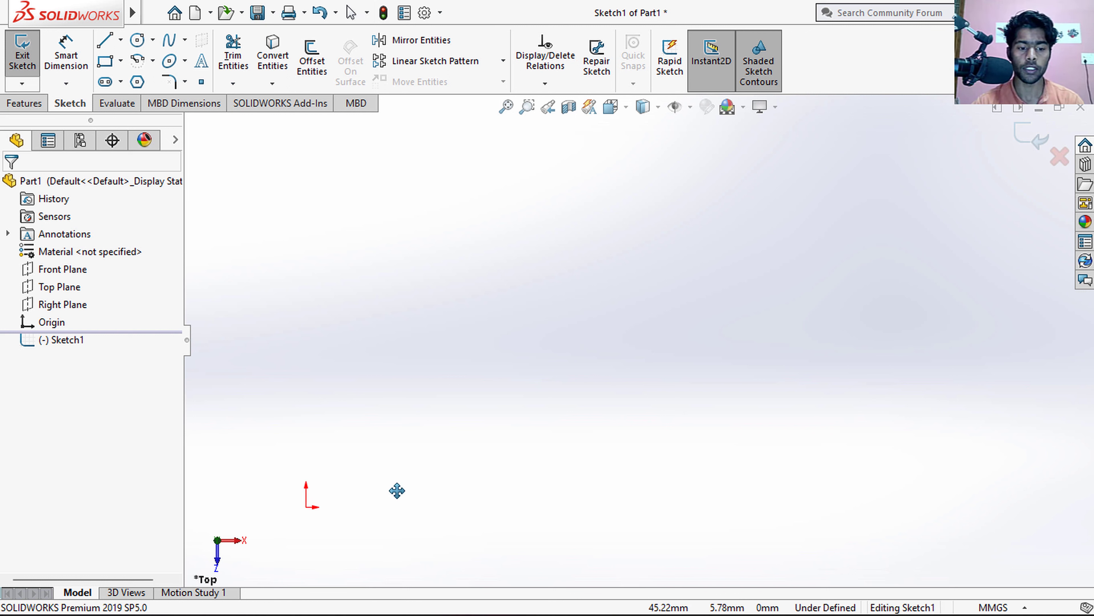
- Draw the stepped outline of horizontal and vertical lines starting from the origin
left_click(104, 40)
left_click(277, 503)
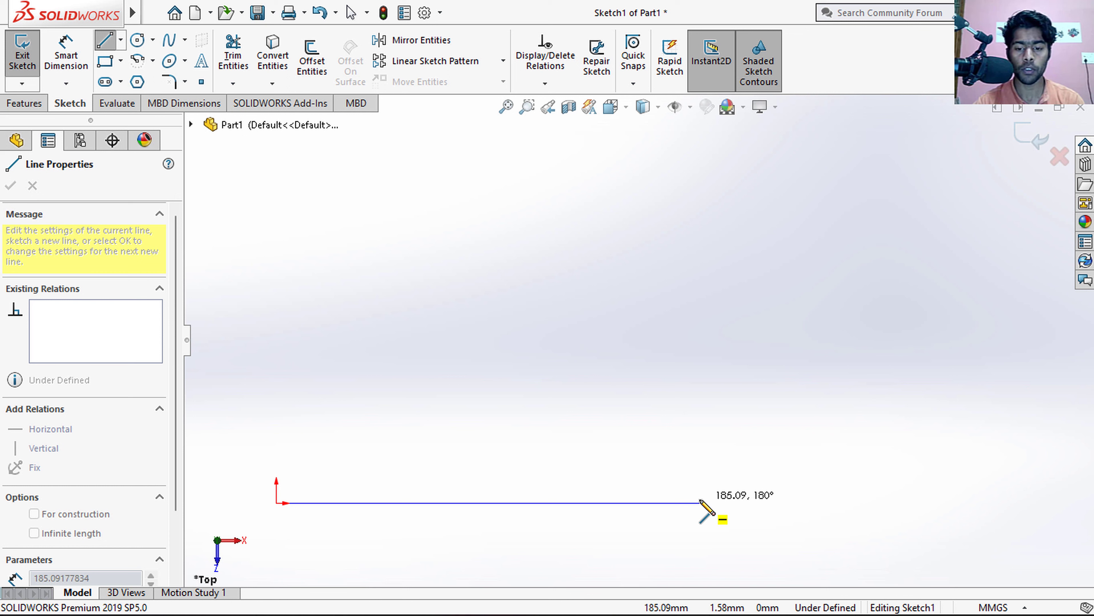
left_click(699, 503)
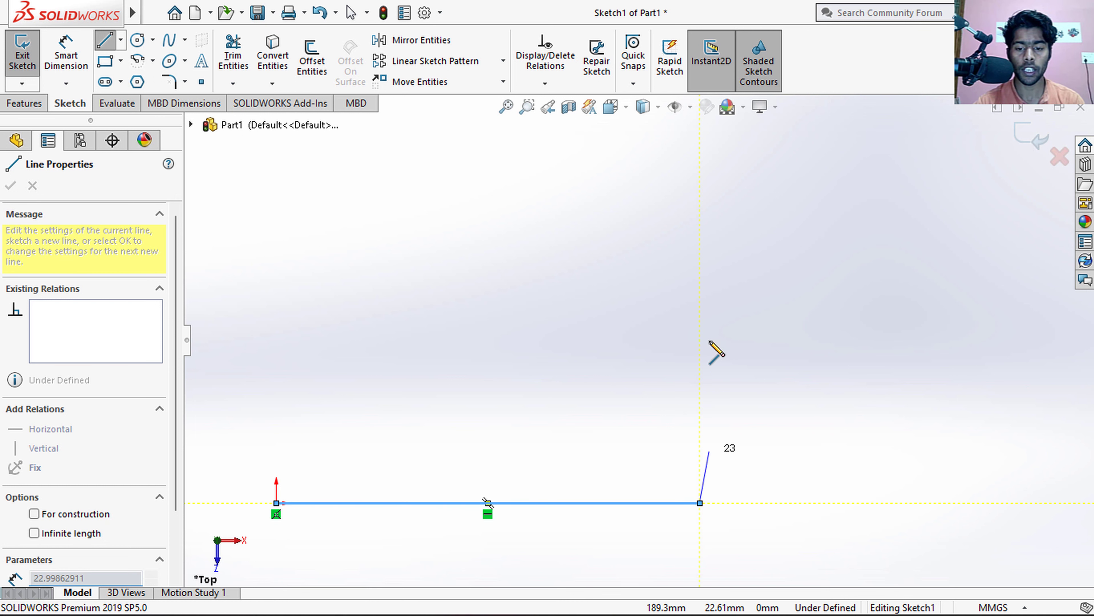
left_click(700, 253)
left_click(594, 252)
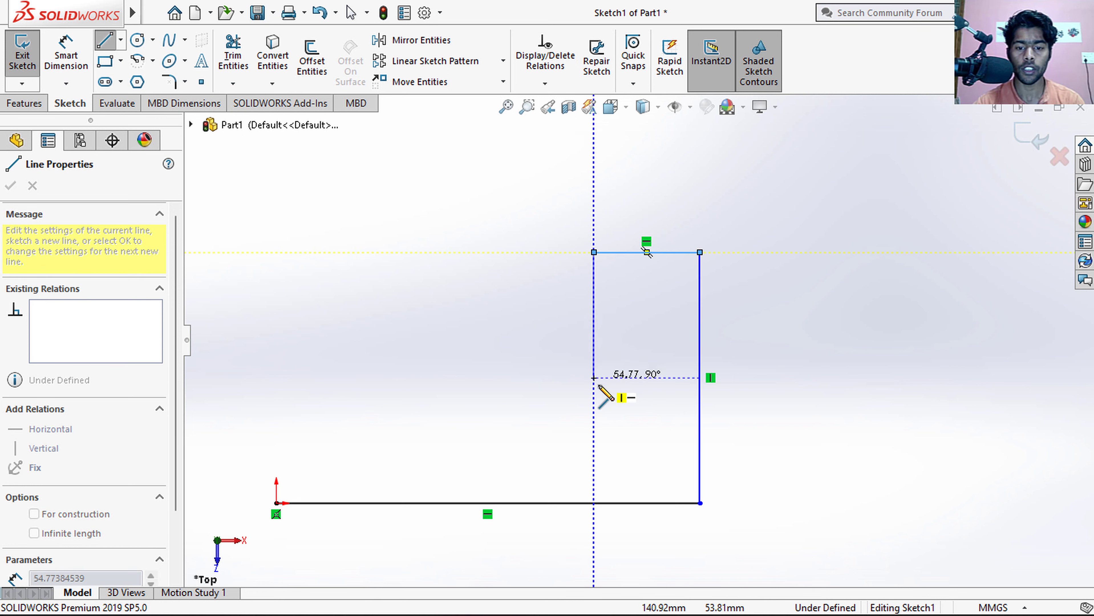
left_click(594, 414)
left_click(549, 414)
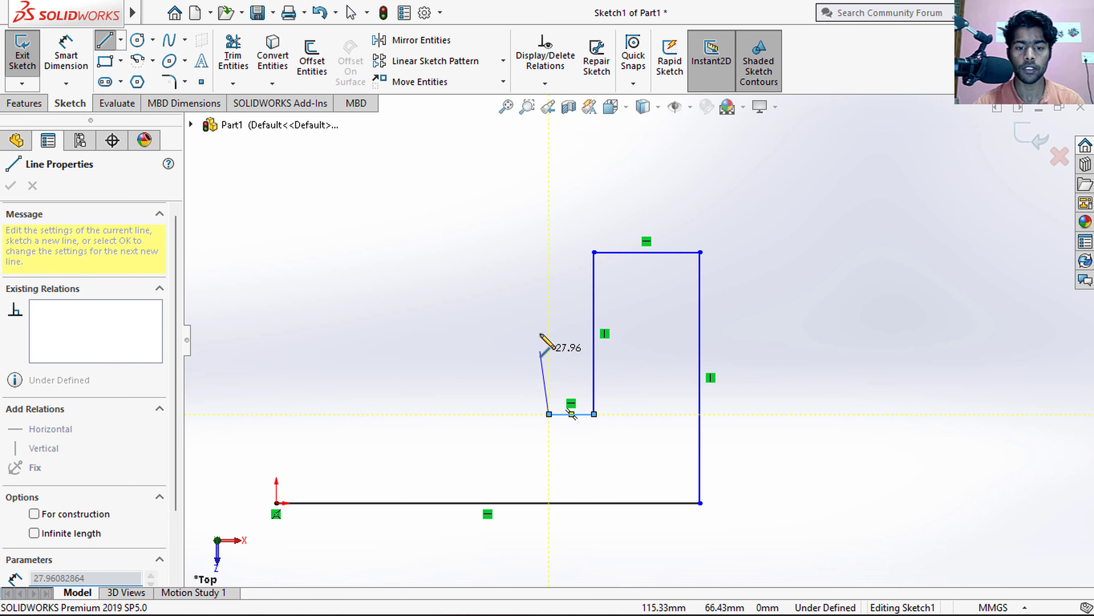
left_click(549, 311)
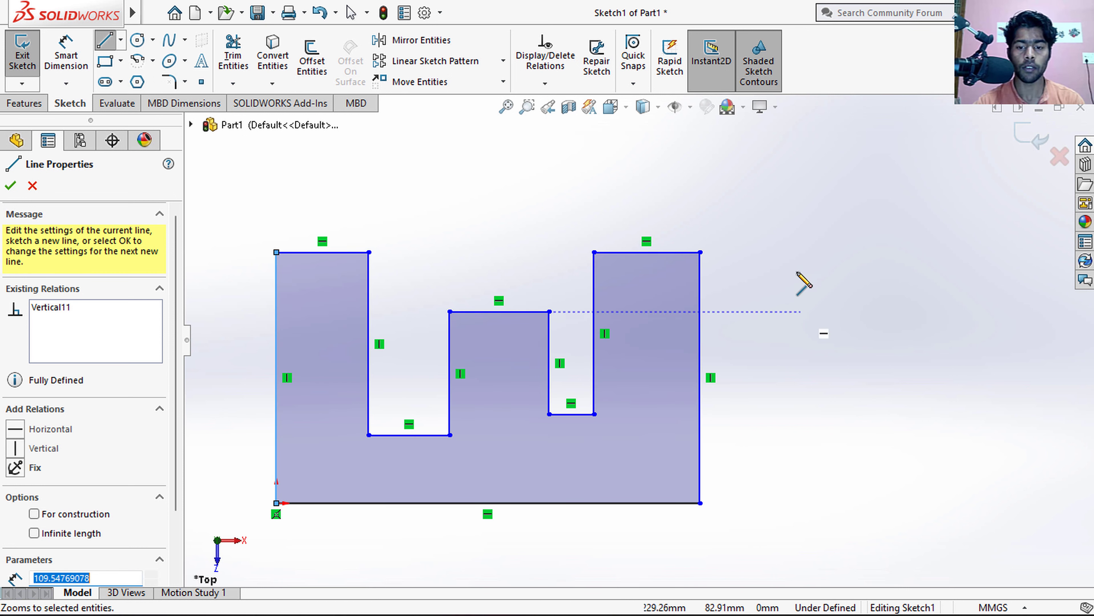
key("Escape")
key("Escape")
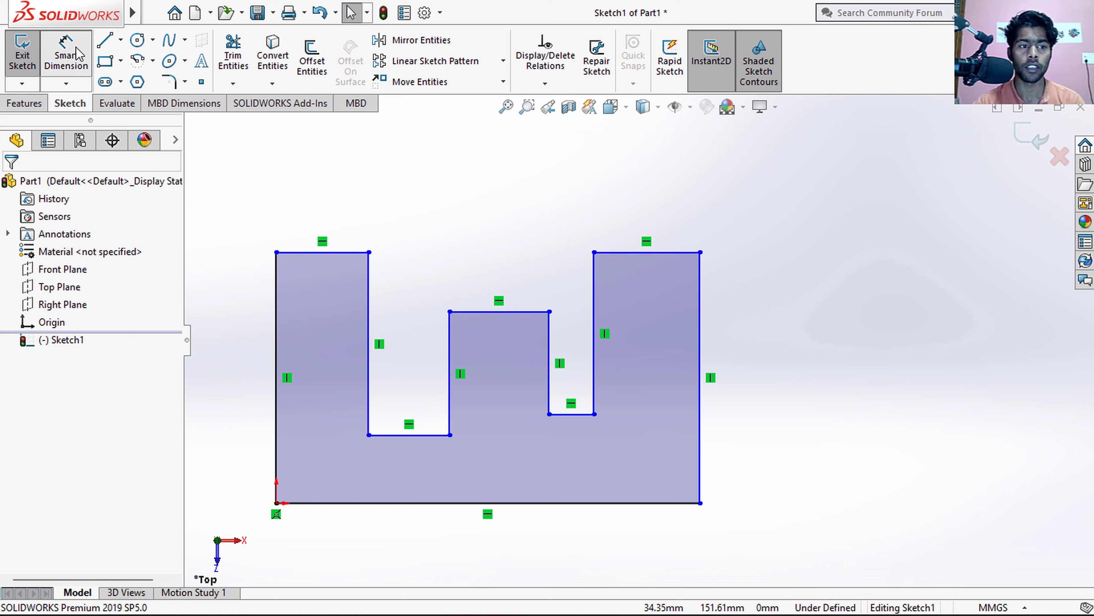
- Dimension the bottom edge 185 mm and the right edge 100 mm
left_click(66, 55)
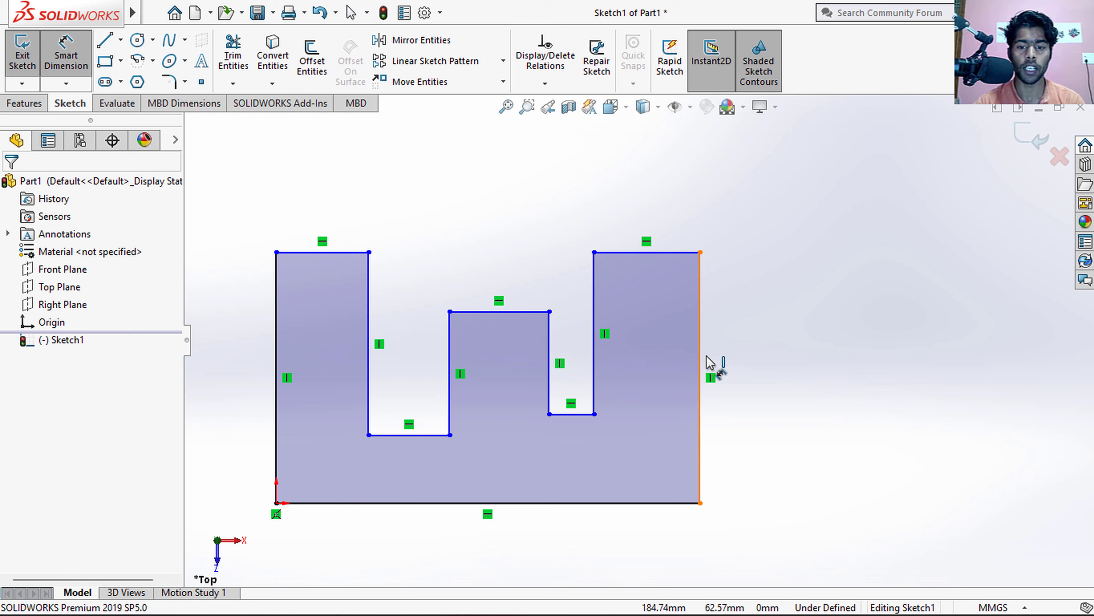
left_click(611, 504)
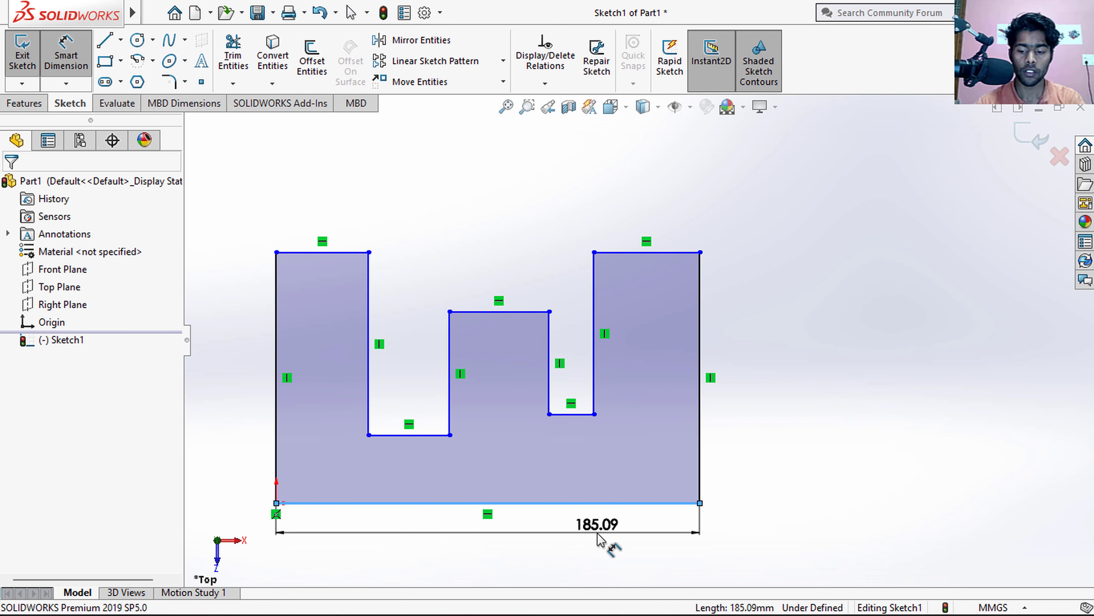
left_click(601, 541)
type("185")
key("Return")
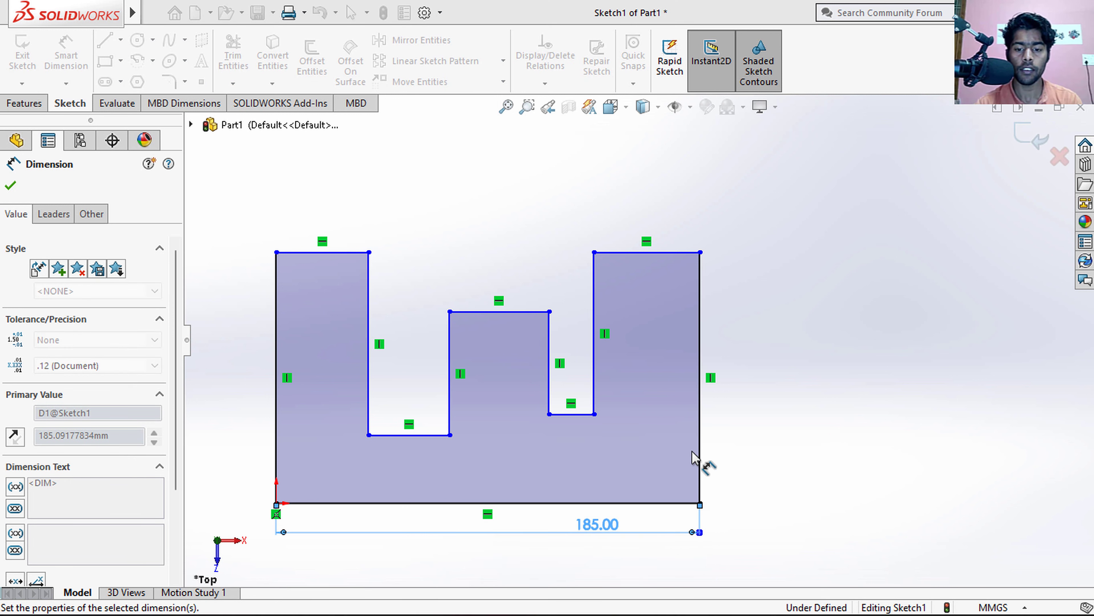
left_click(702, 438)
left_click(731, 428)
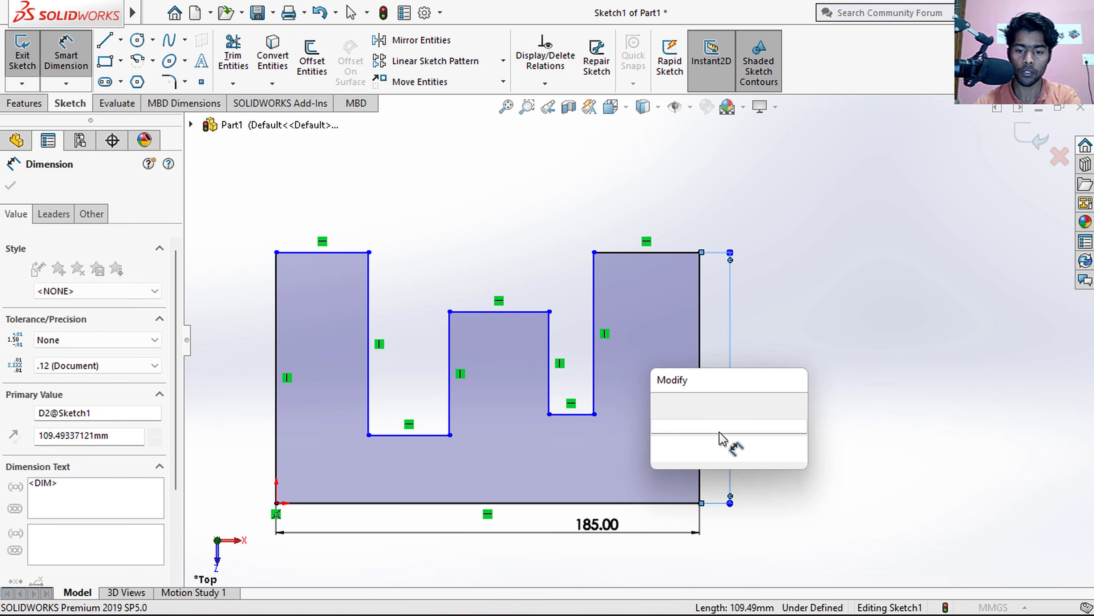
type("100")
key("Return")
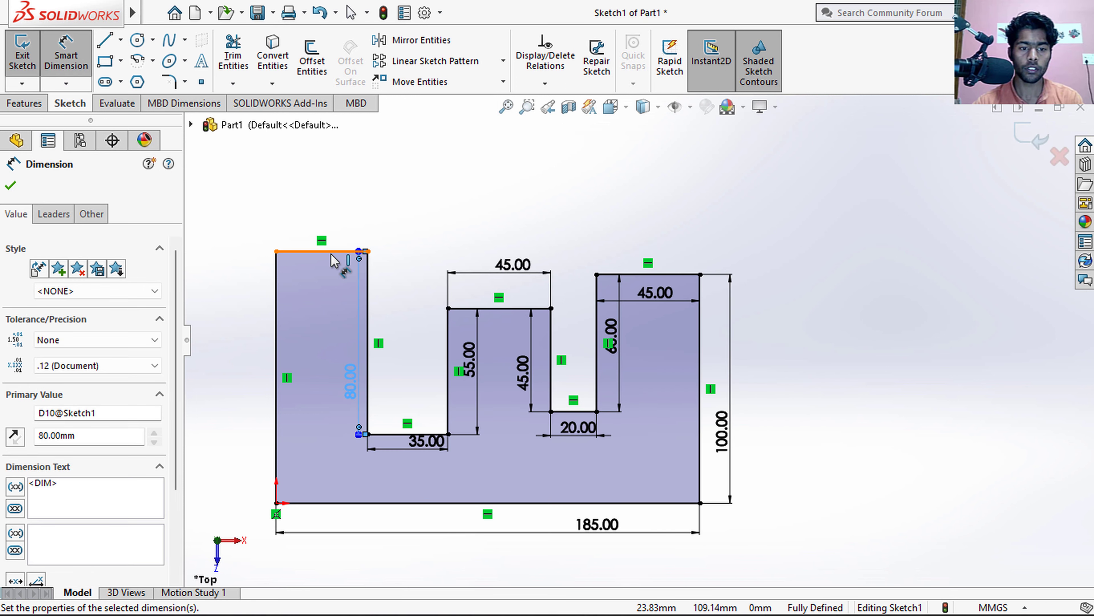
- Attempt a 40 mm width on the left block top, cancelling it as over-defining
left_click(332, 260)
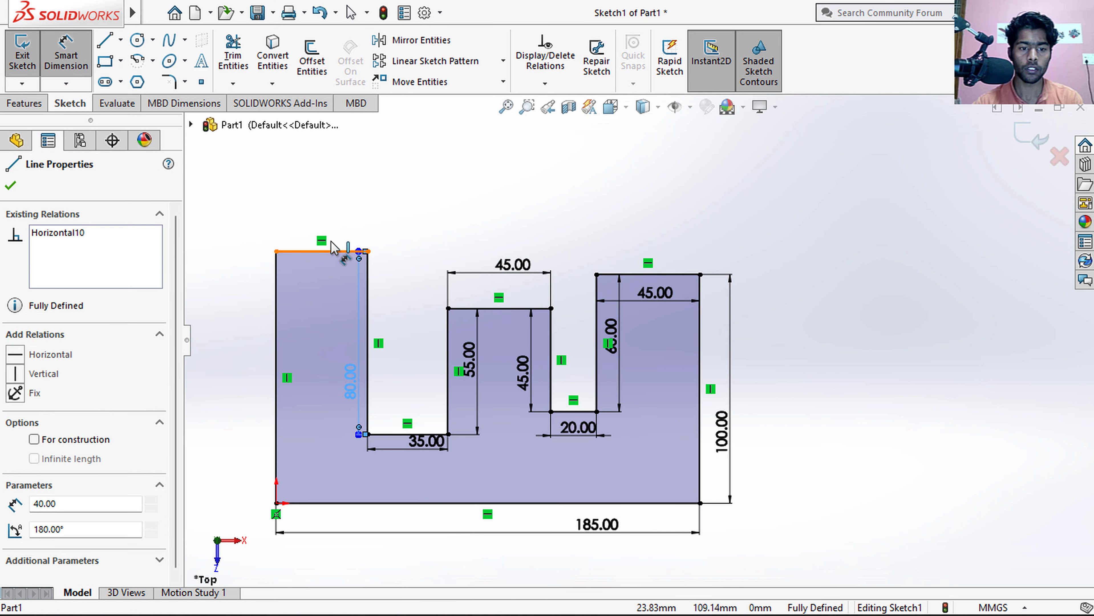
left_click(336, 219)
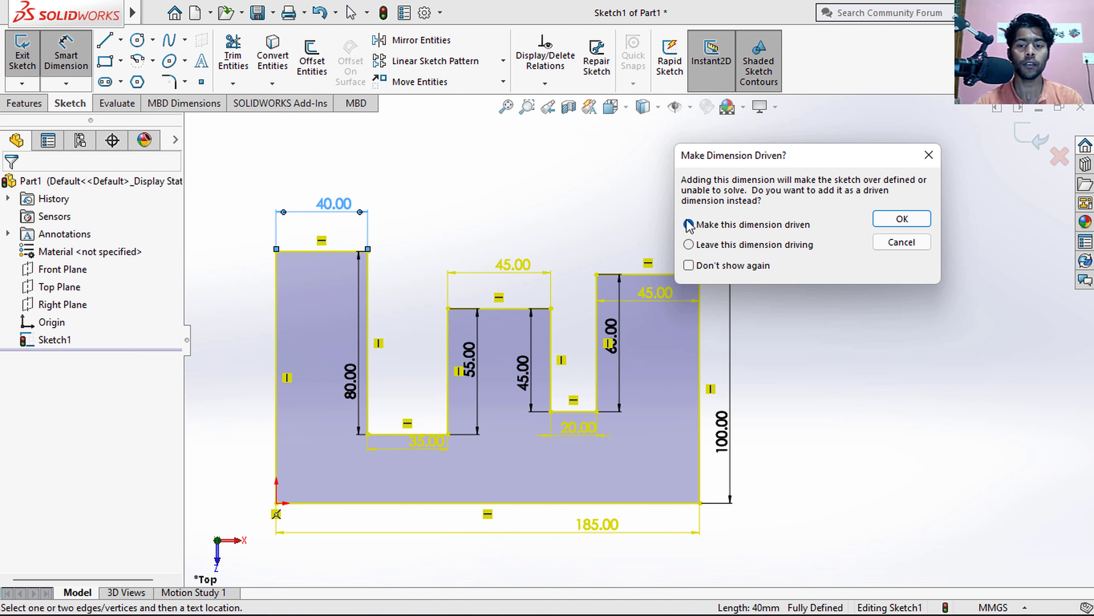
left_click(928, 155)
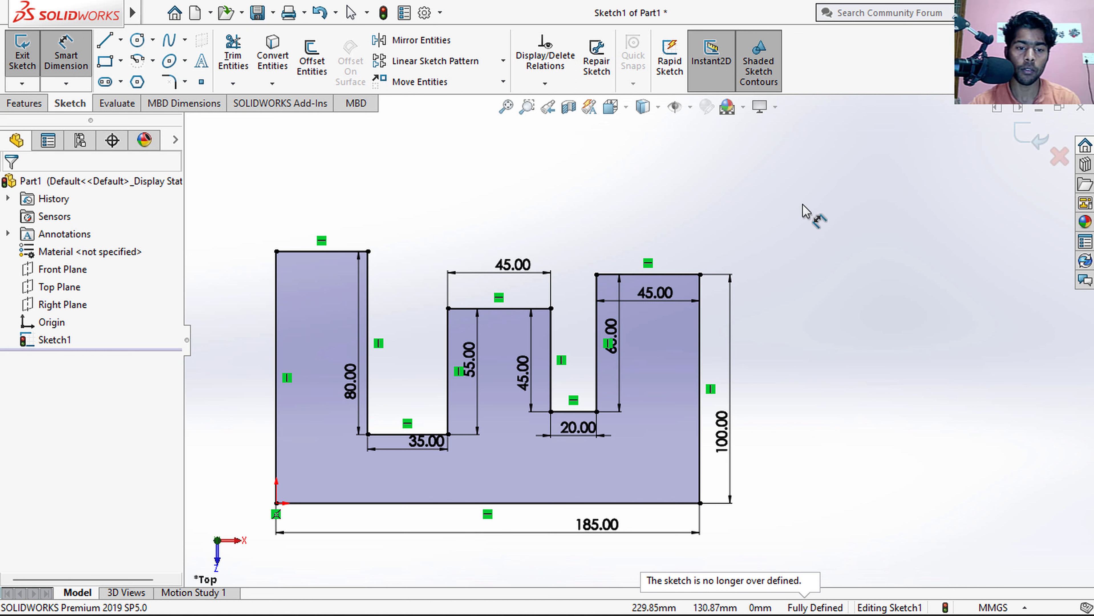
- Add an Equal relation between the left and middle block top edges
left_click(336, 253)
key("Escape")
key("Escape")
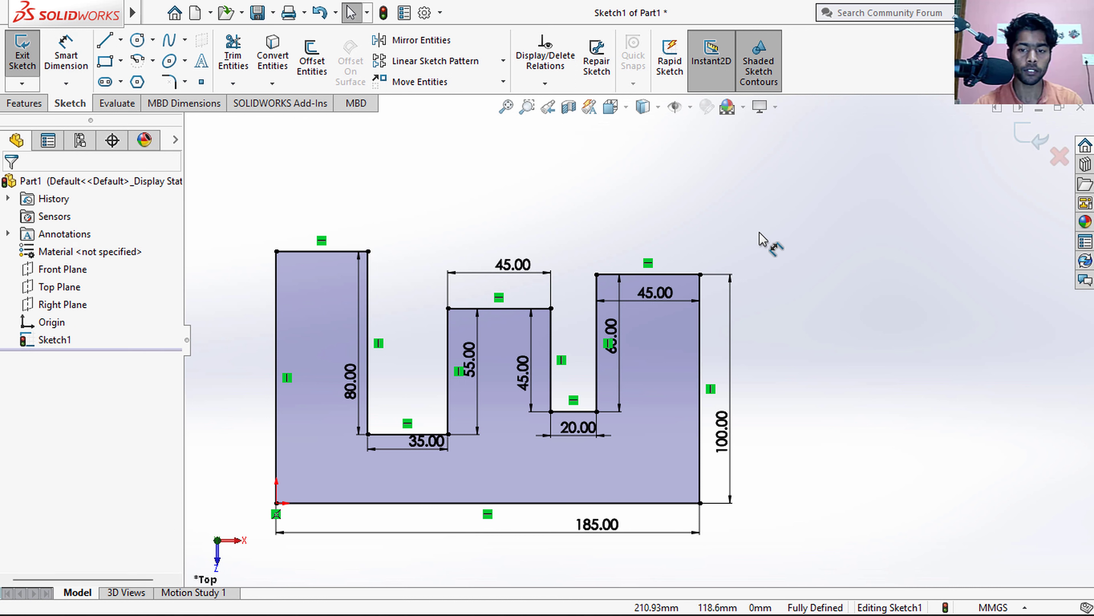
left_click(345, 252)
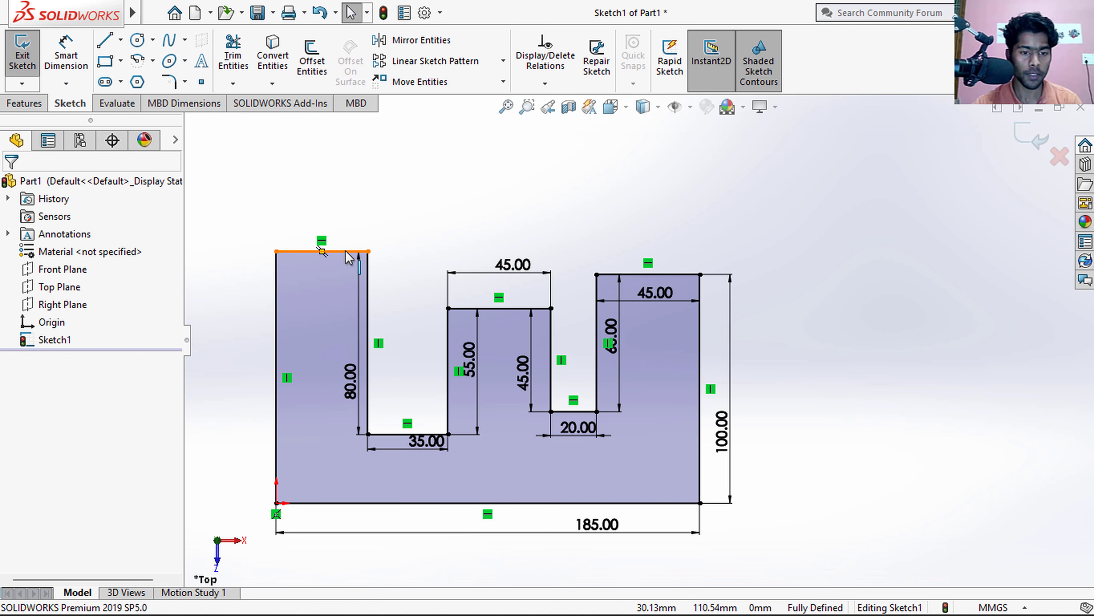
left_click(489, 308, "ctrl")
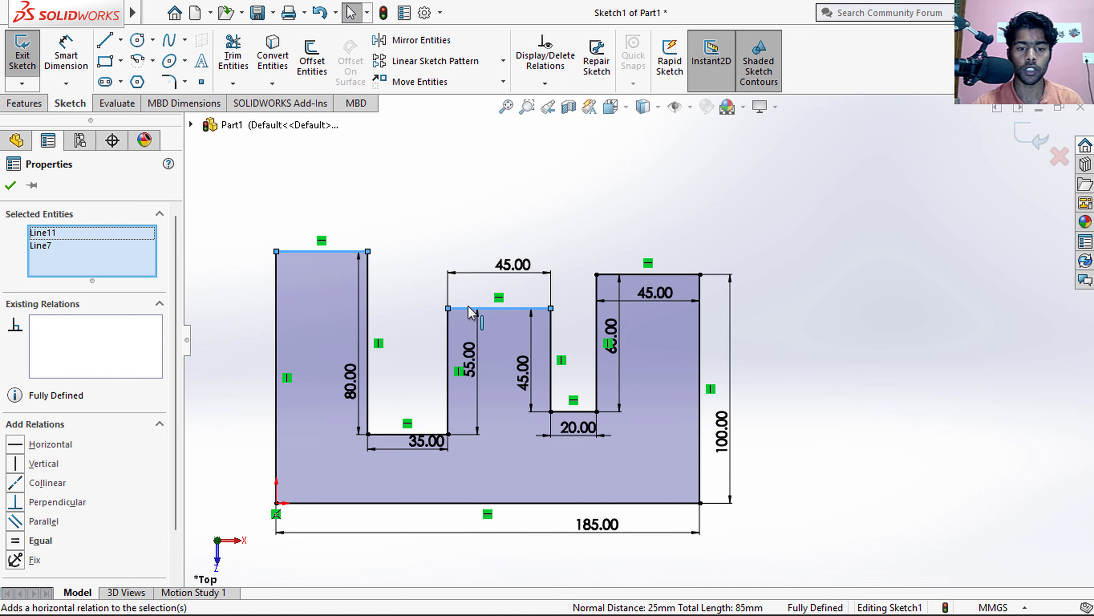
left_click(541, 302)
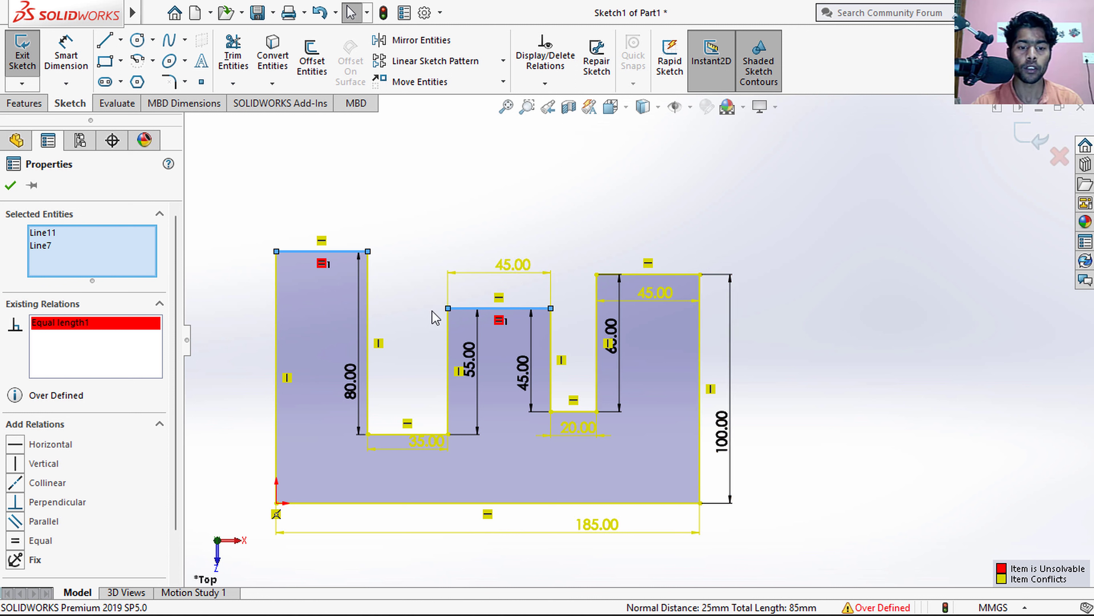
- Delete the middle block's 45.00 width dimension
left_click_drag(533, 241, 513, 284)
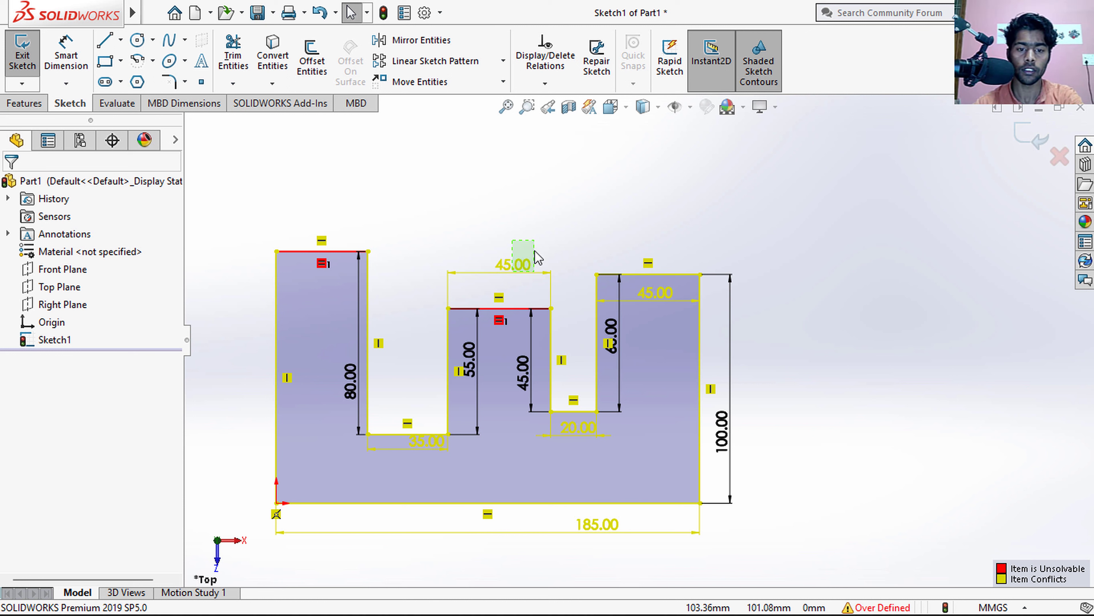
left_click_drag(534, 241, 497, 285)
key("Delete")
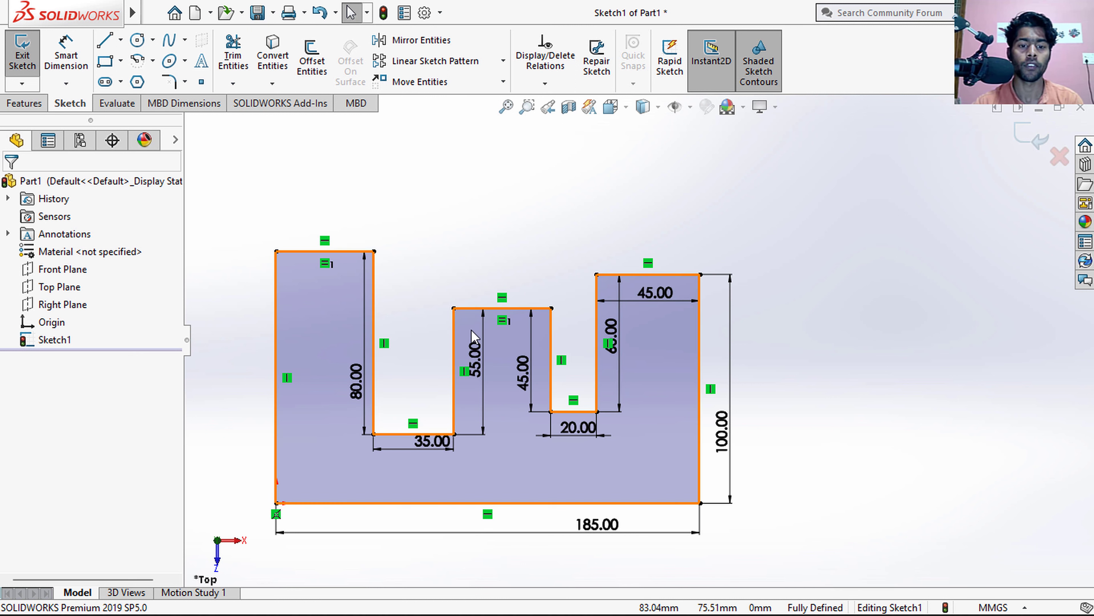
- Make the left and middle block tops collinear and delete the 55.00 dimension
left_click(477, 308)
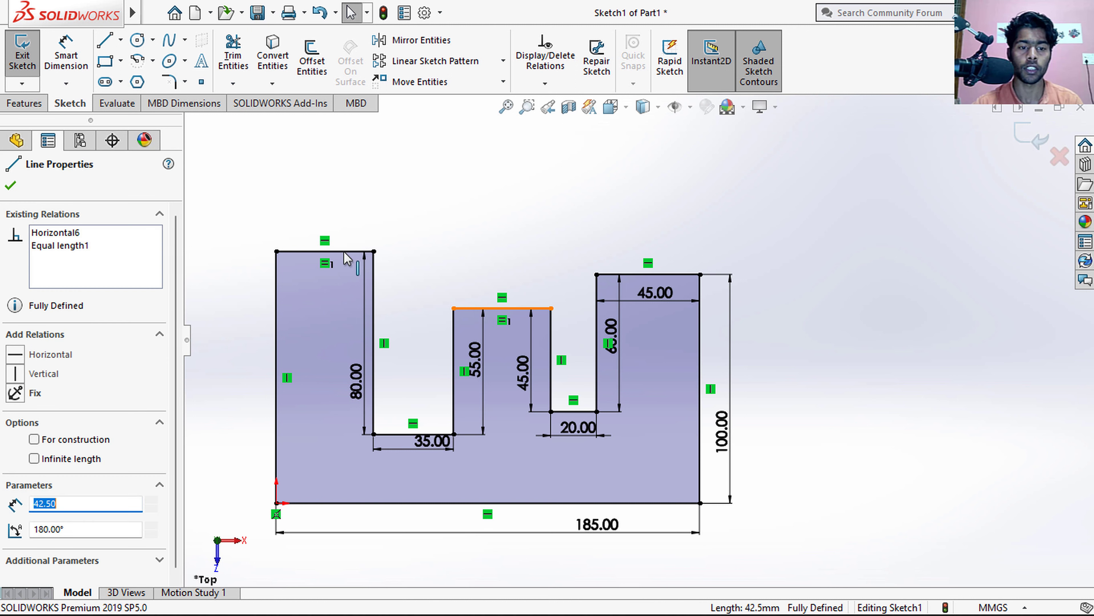
left_click(372, 253, "ctrl")
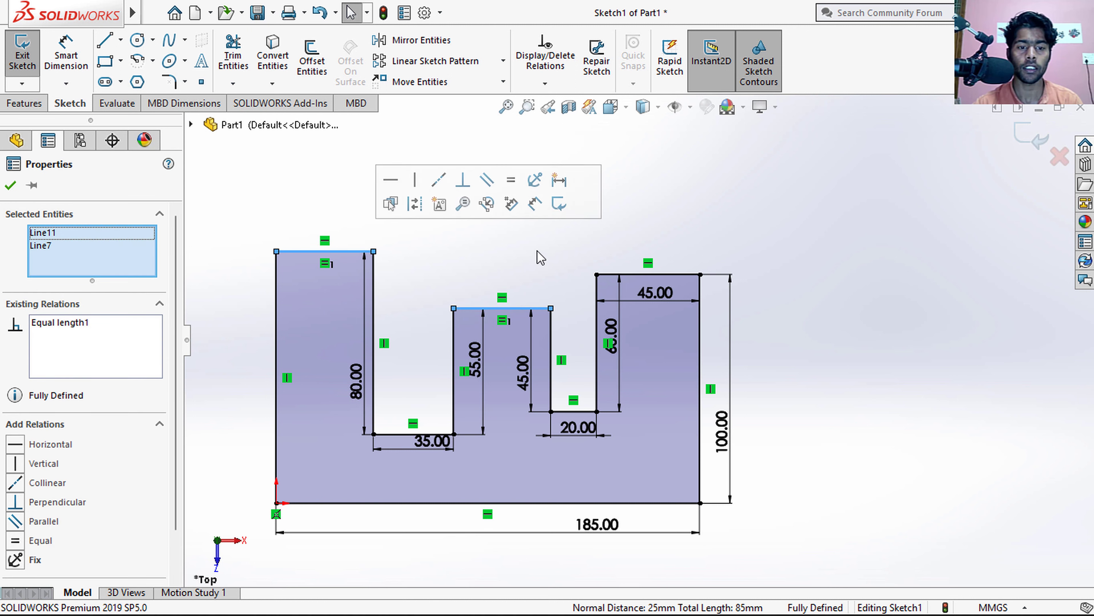
left_click(438, 181)
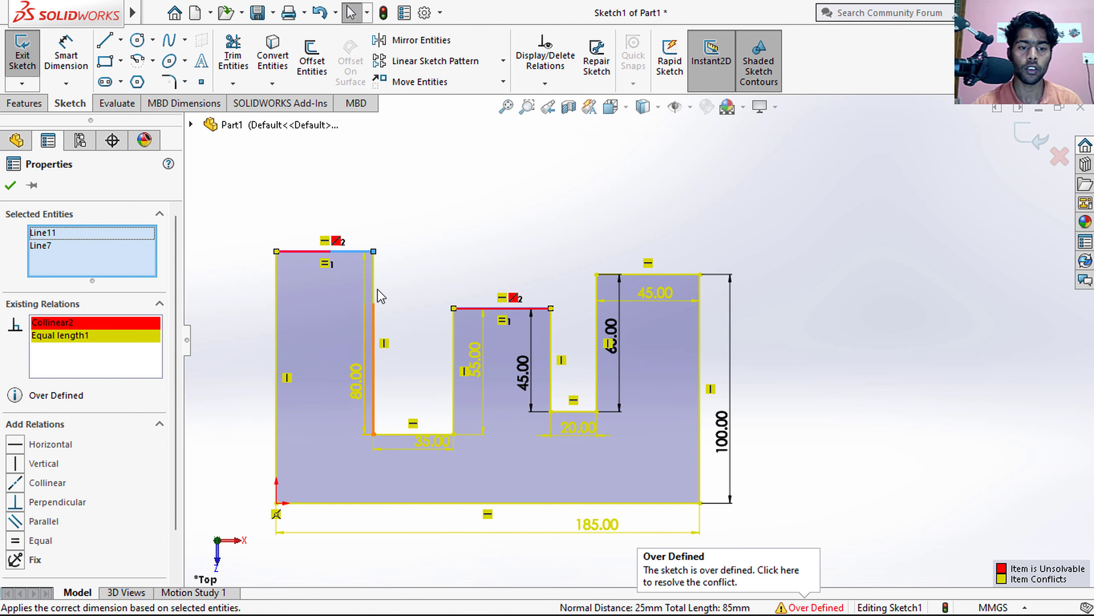
left_click(479, 351)
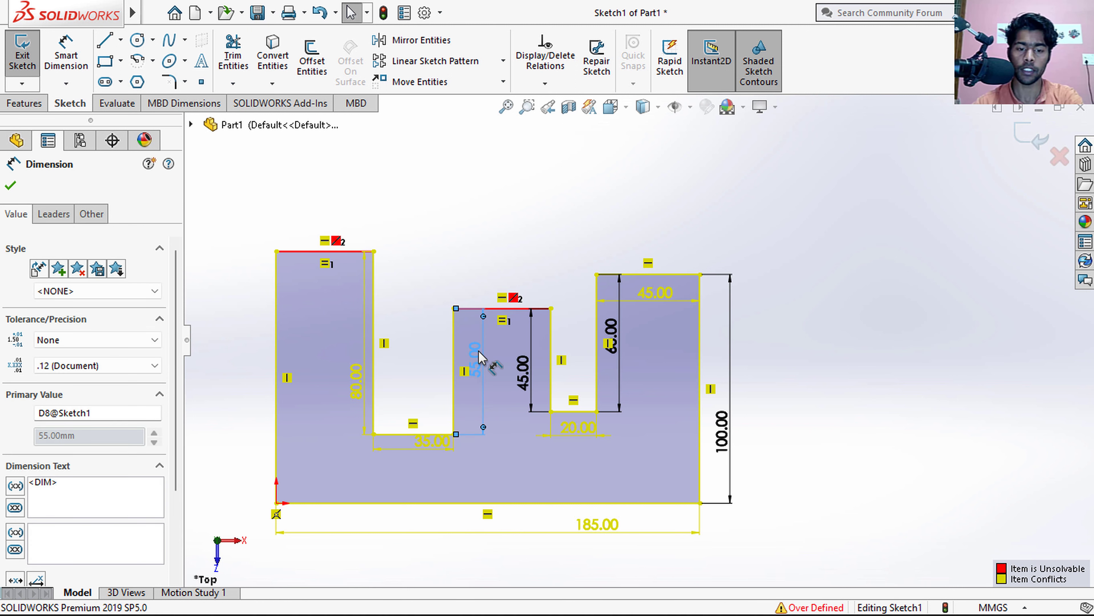
key("Delete")
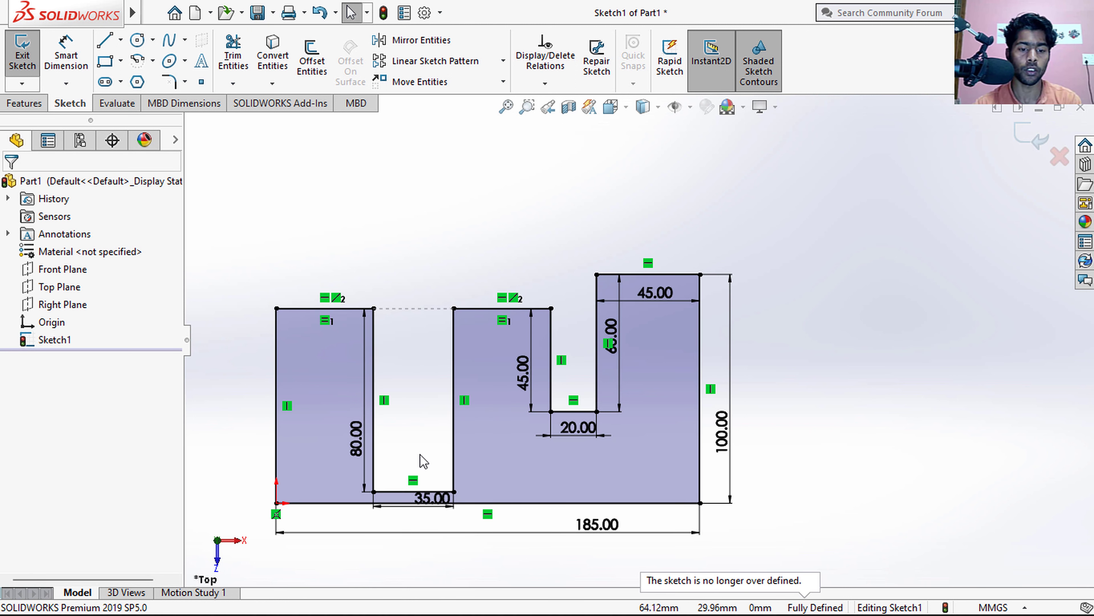
- Make both slot floors collinear and delete the conflicting 80.00 dimension
left_click(406, 493)
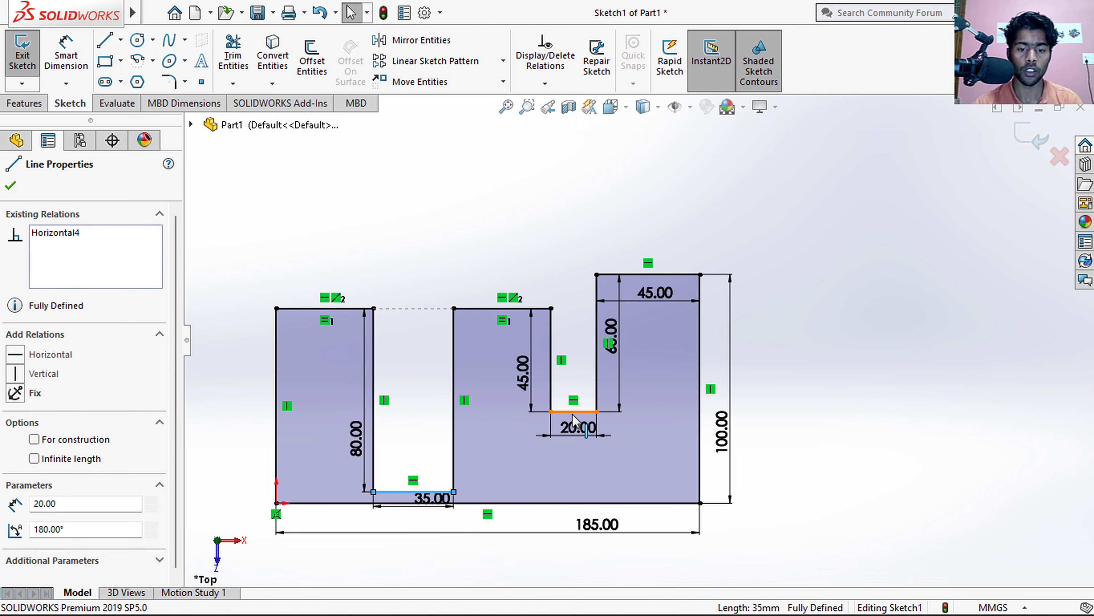
left_click(574, 413, "ctrl")
left_click(667, 344)
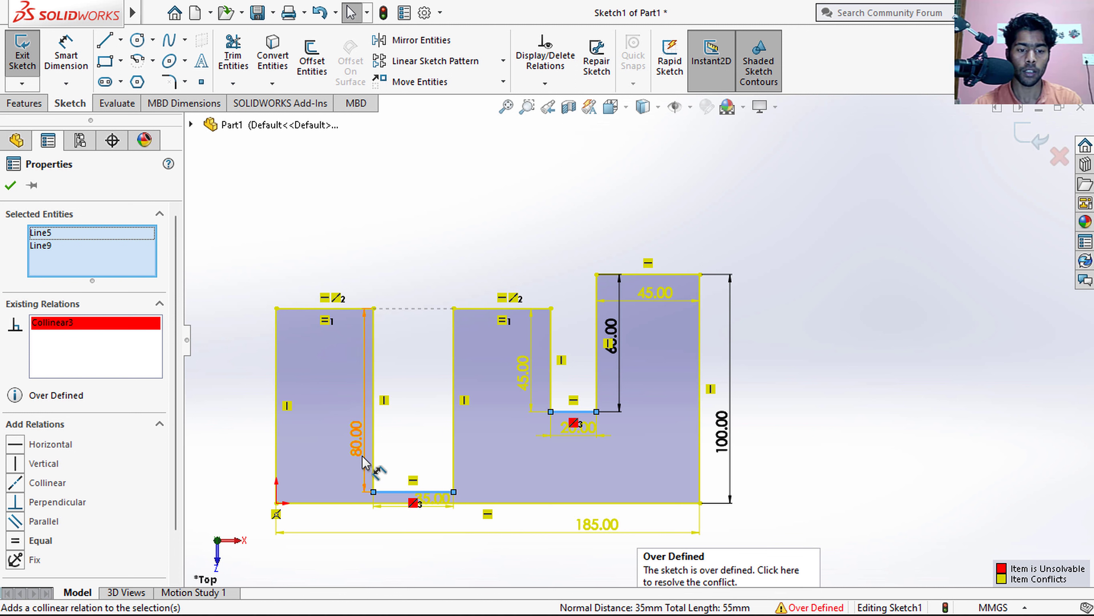
key("Escape")
key("Delete")
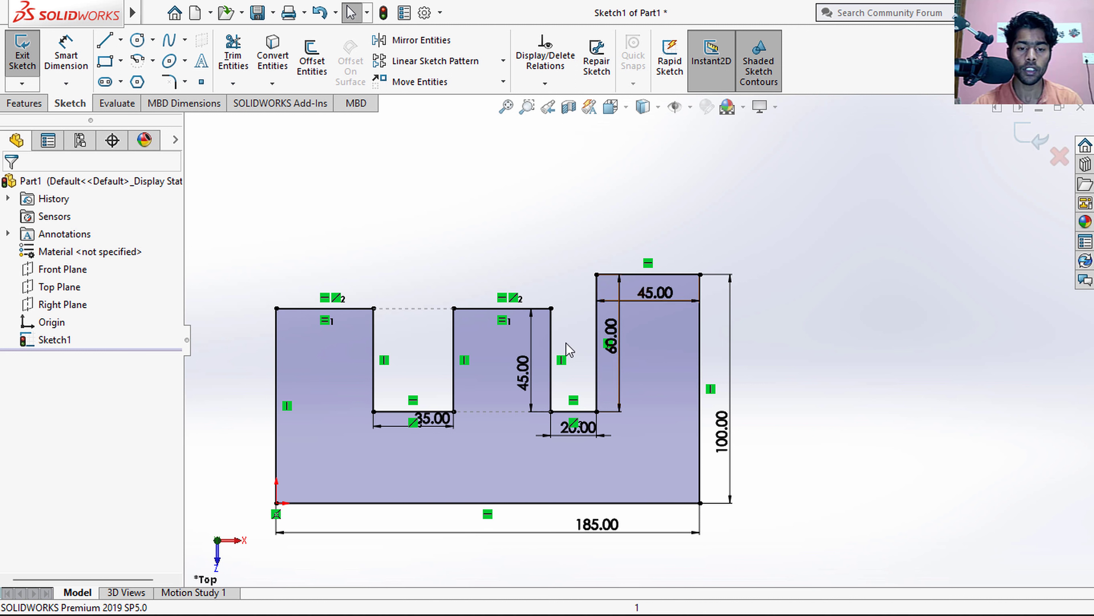
- Recheck the two top lines, then fit the profile and pan to leave room beside it
left_click(503, 309)
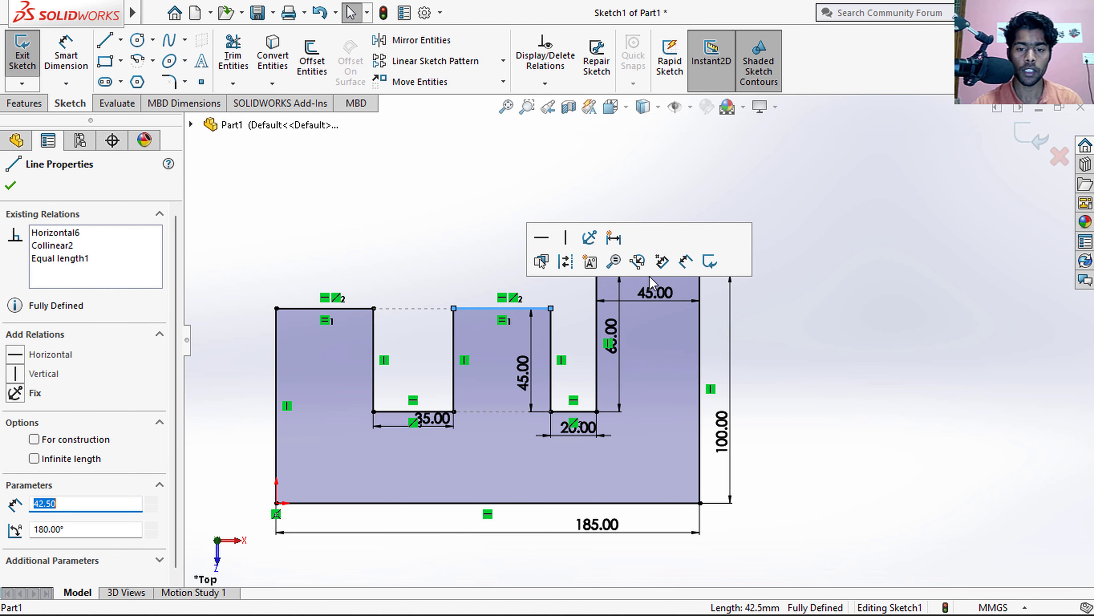
left_click(340, 309, "ctrl")
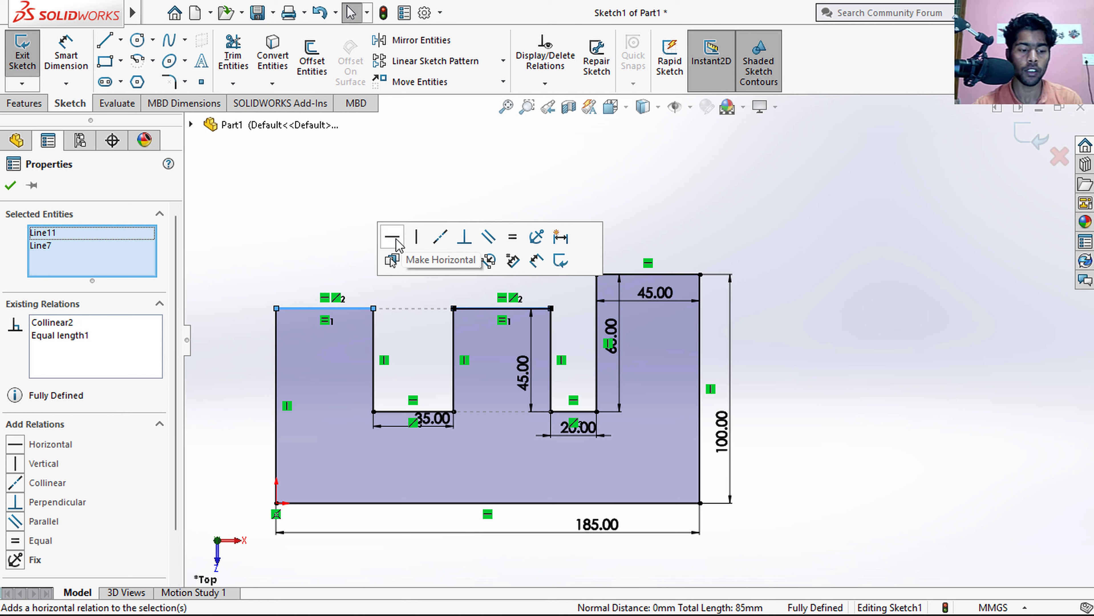
left_click(421, 308)
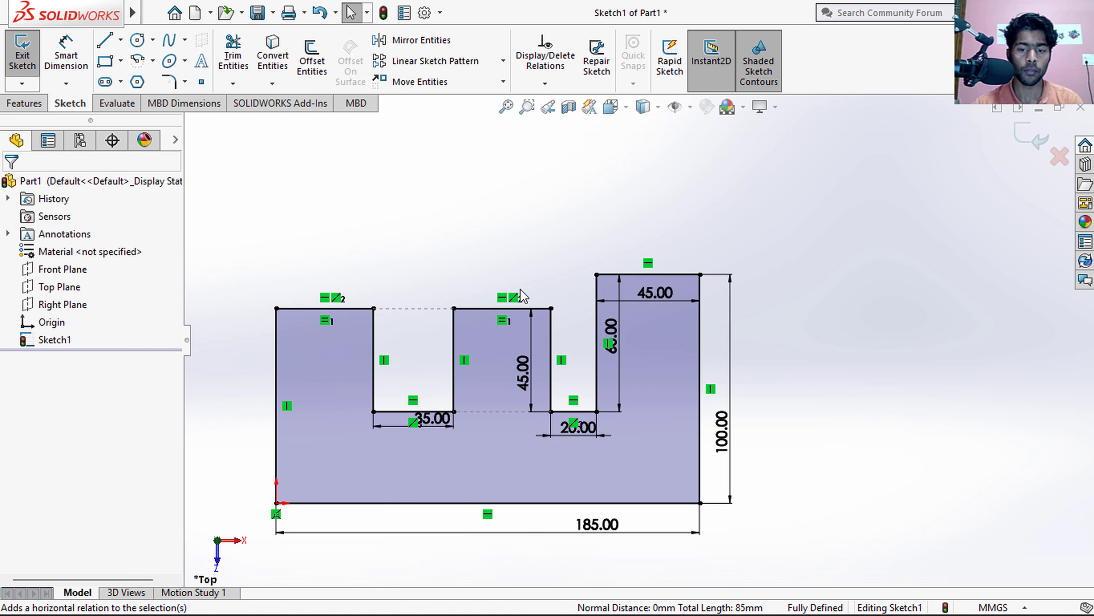
scroll(831, 279, "down", 2)
key("f")
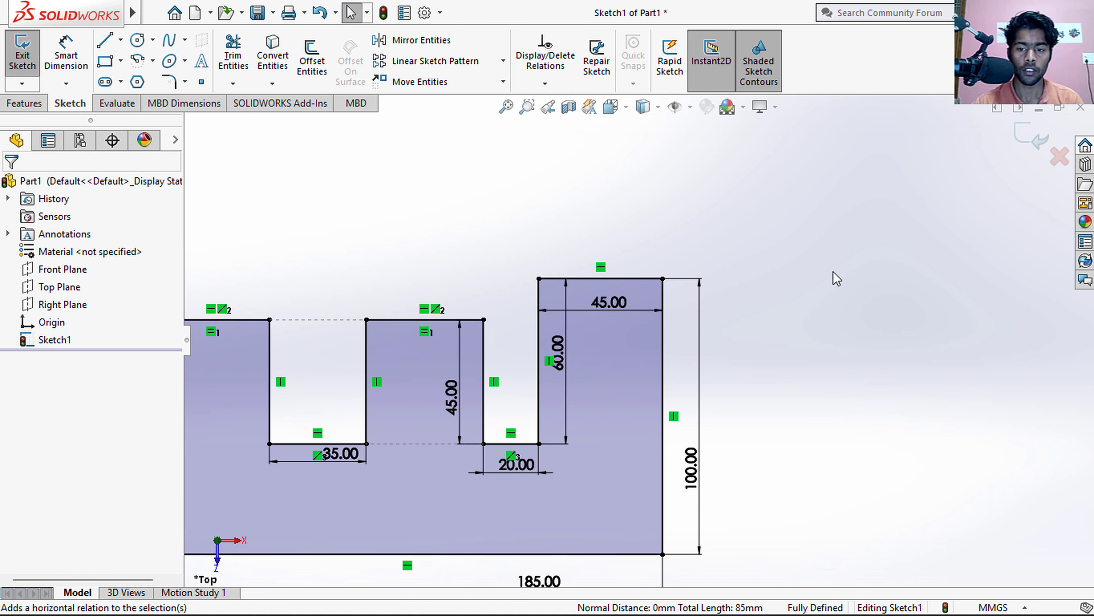
middle_click_drag(831, 256, 702, 281, "ctrl")
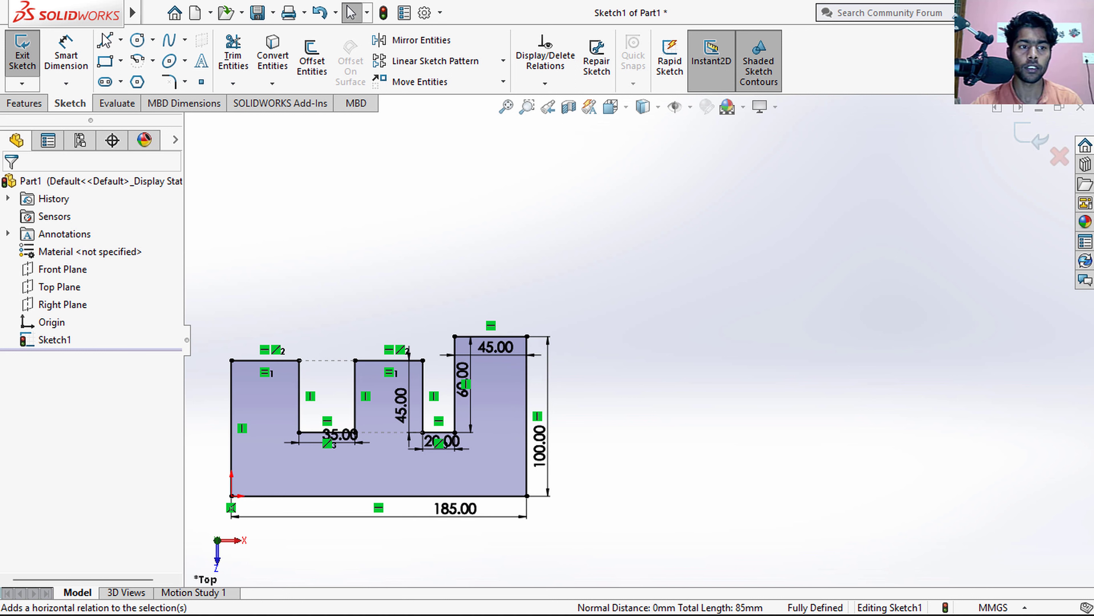
- Draw a horizontal line right of the profile and a diagonal line crossing it
left_click(106, 47)
left_click(612, 195)
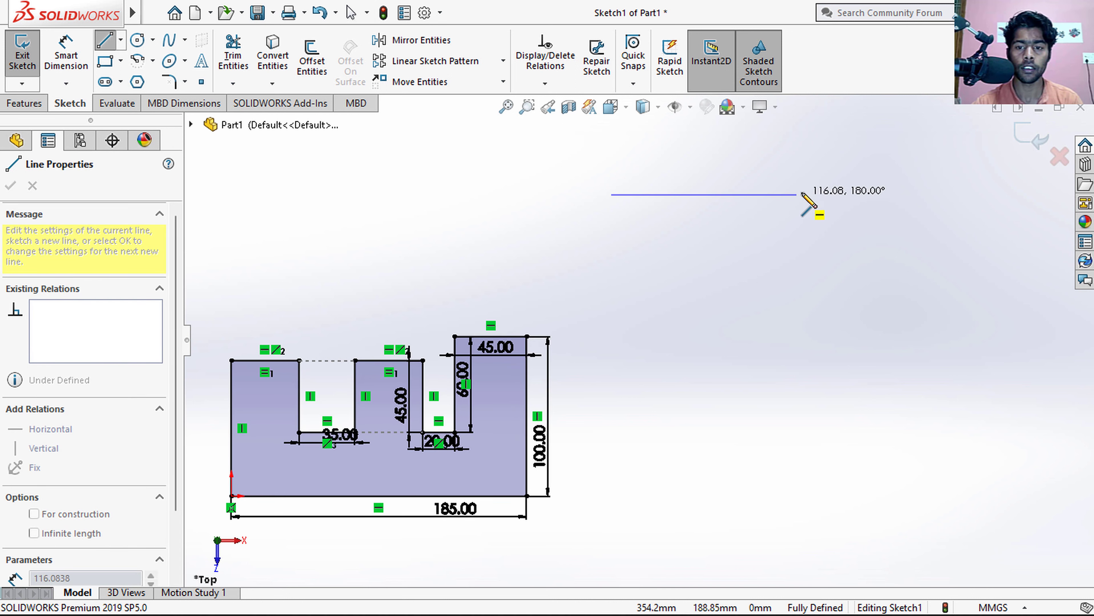
left_click(805, 194)
key("Escape")
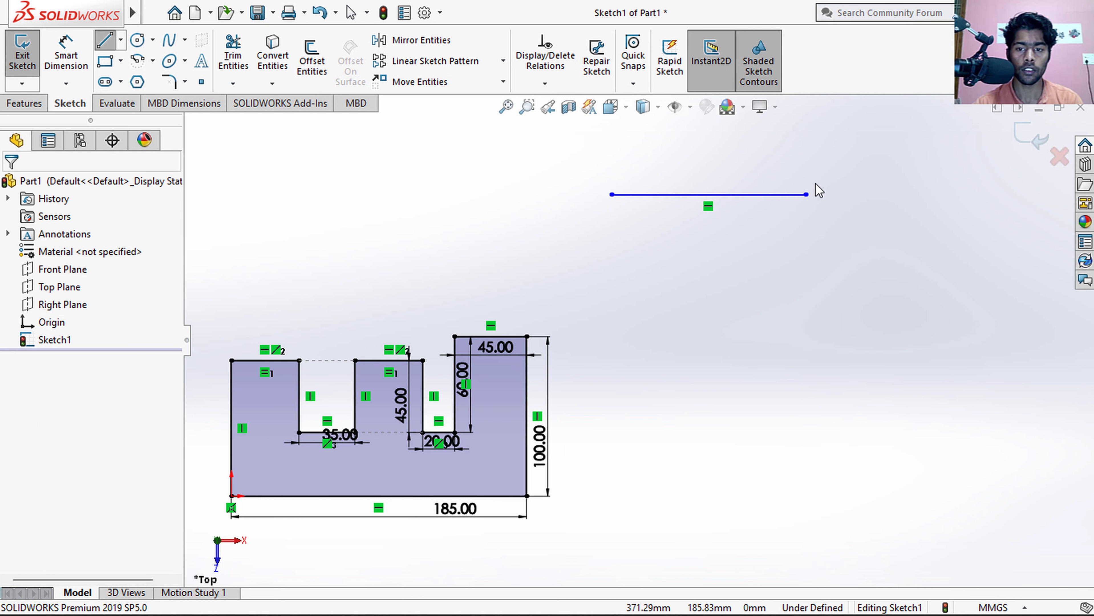
key("Escape")
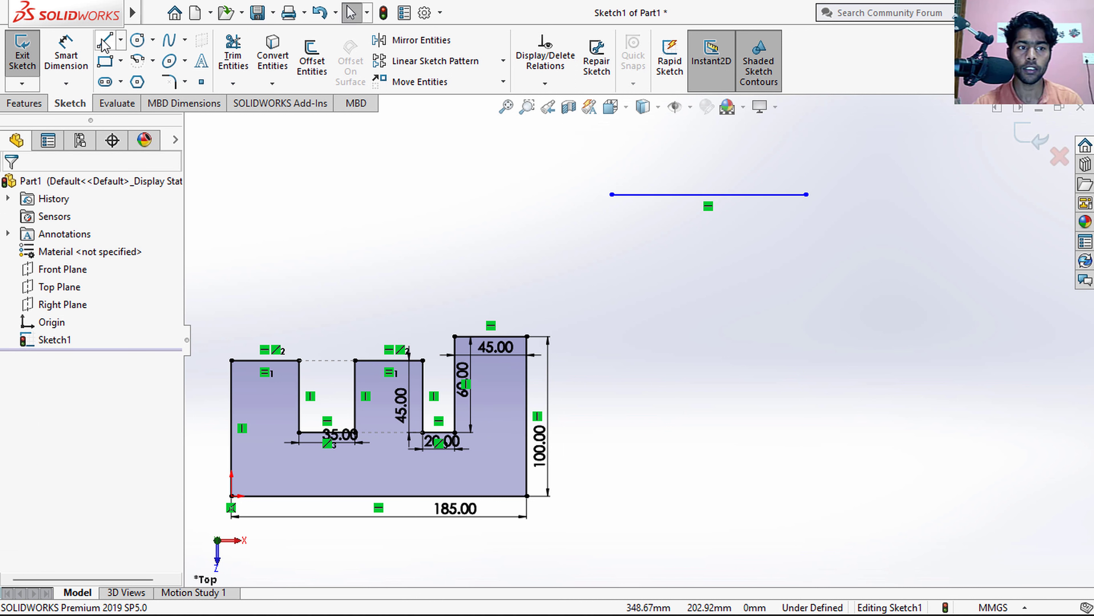
key("l")
left_click(791, 162)
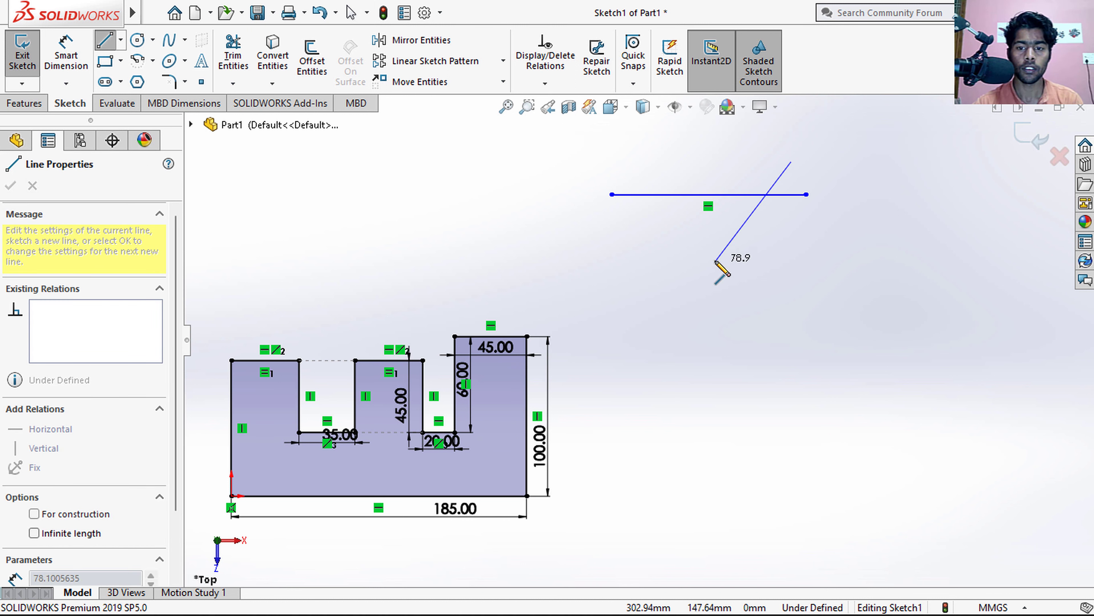
left_click(643, 326)
key("Escape")
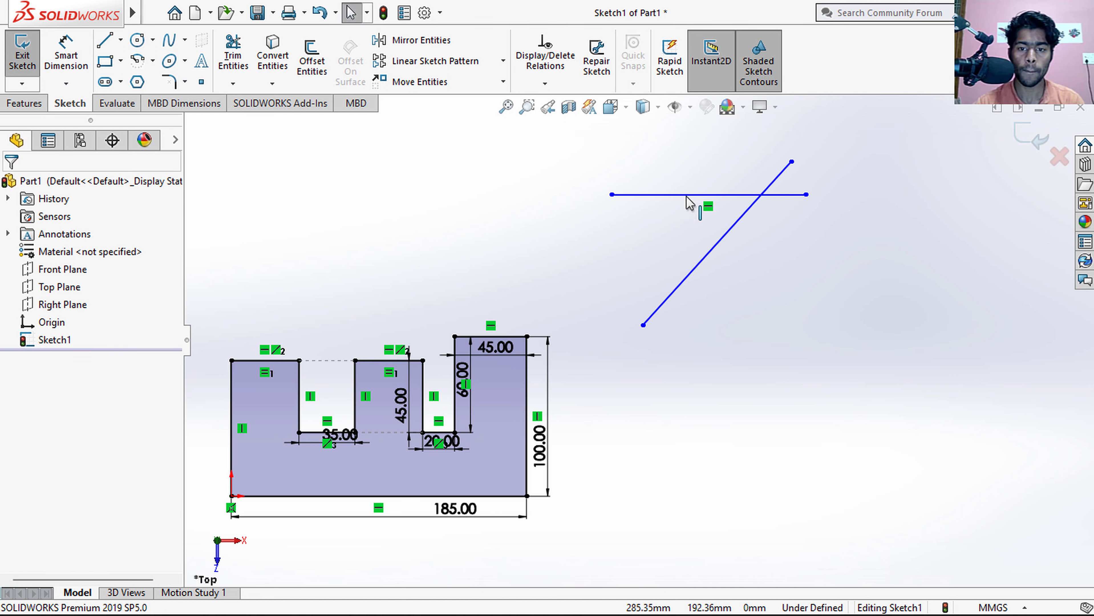
- Make the diagonal line perpendicular to the horizontal line
left_click(689, 195)
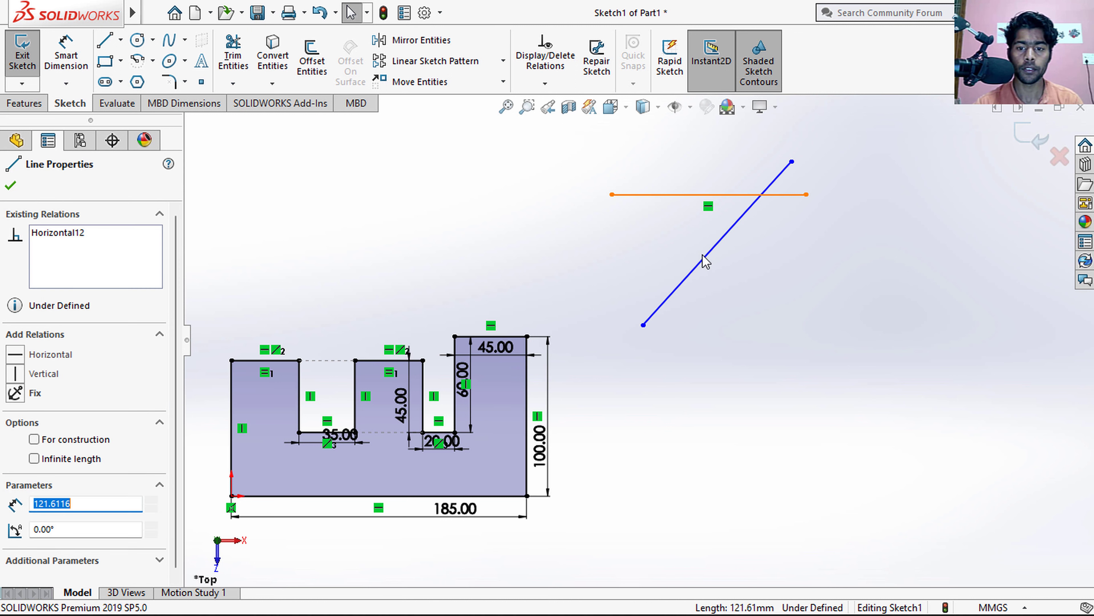
left_click(703, 260, "ctrl")
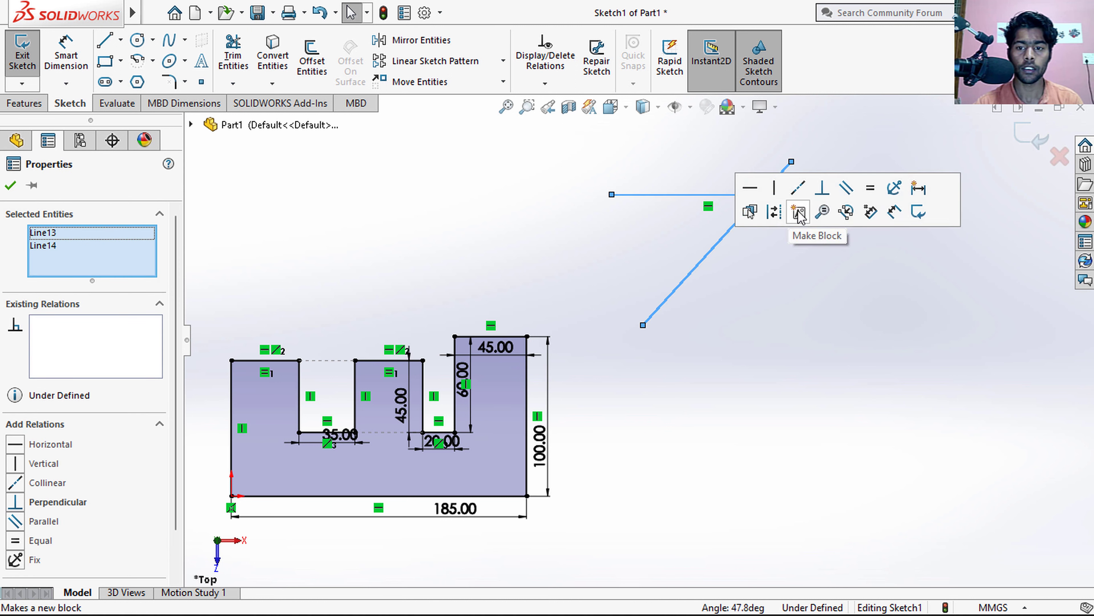
left_click(822, 188)
- Sketch a vertical line and two slanted lines beside the cross
left_click(574, 304)
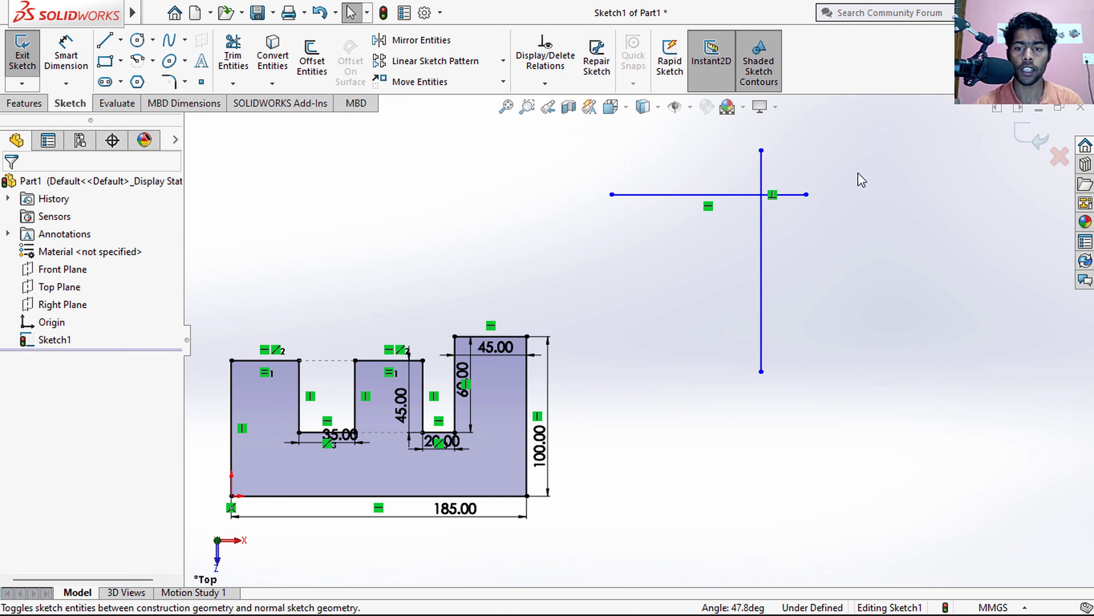
left_click_drag(867, 147, 622, 343)
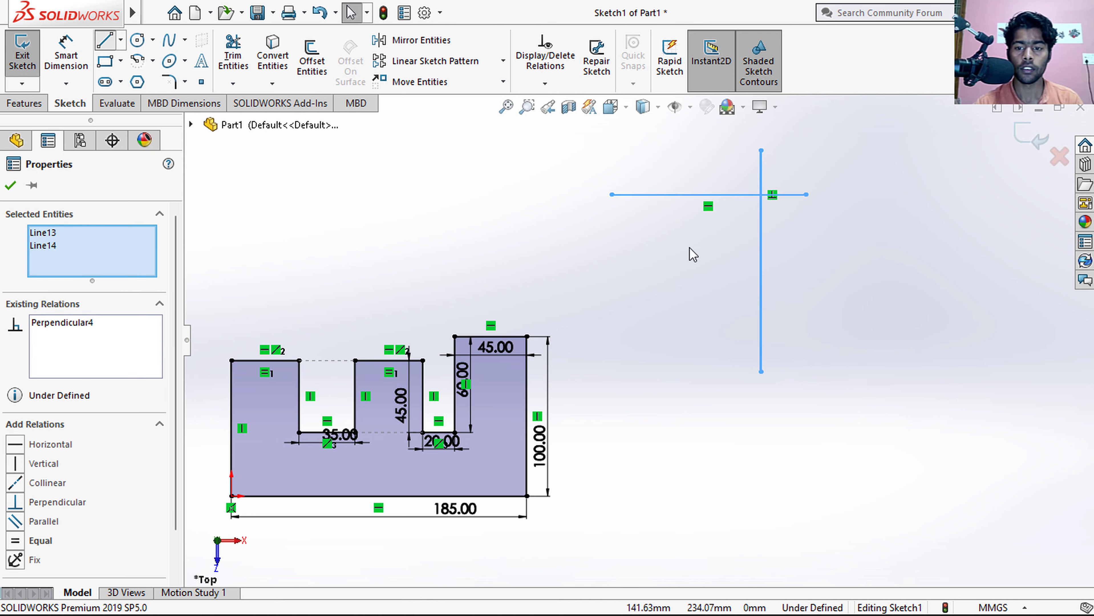
left_click(887, 281)
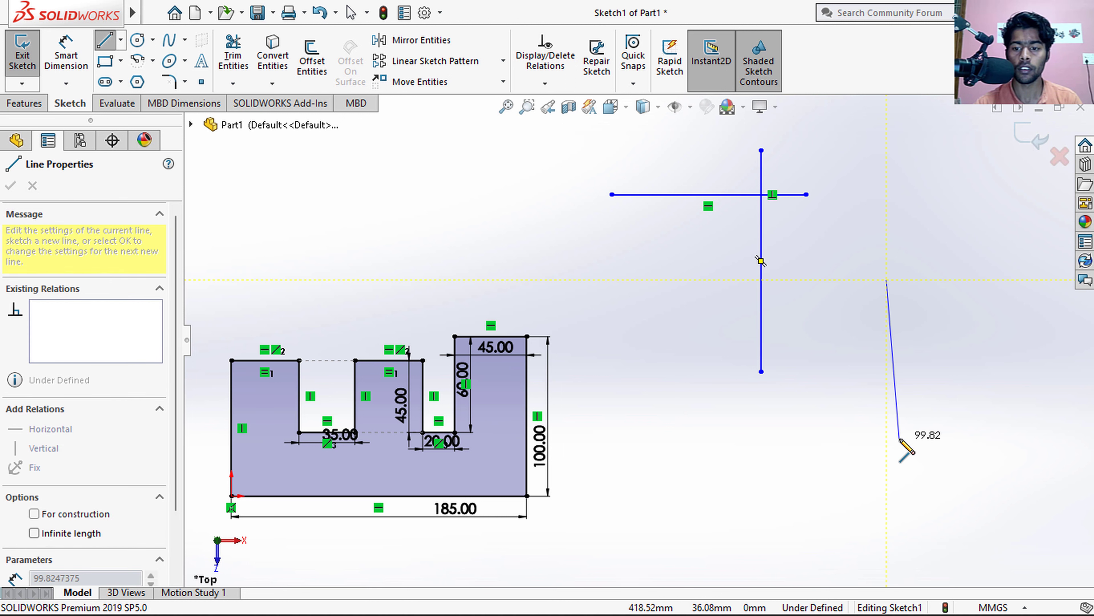
double_click(887, 467)
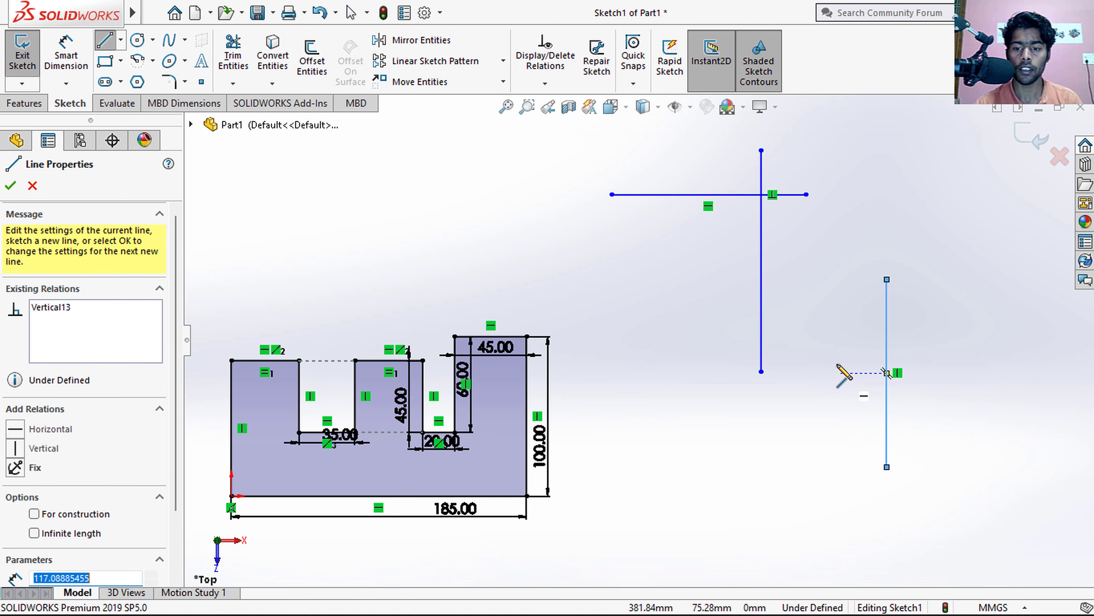
left_click(812, 356)
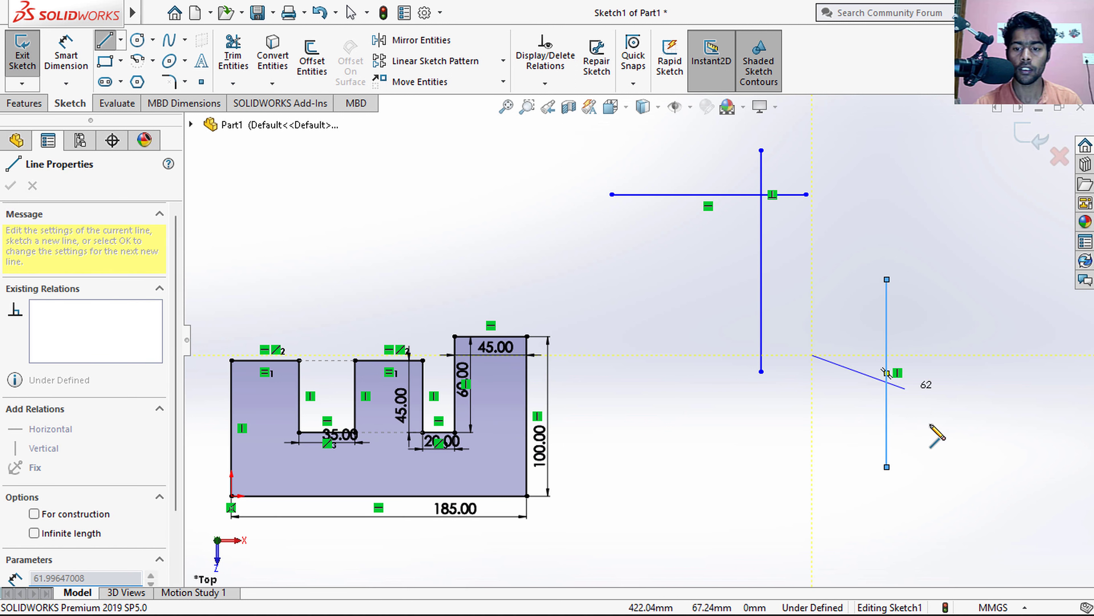
double_click(844, 485)
left_click(876, 225)
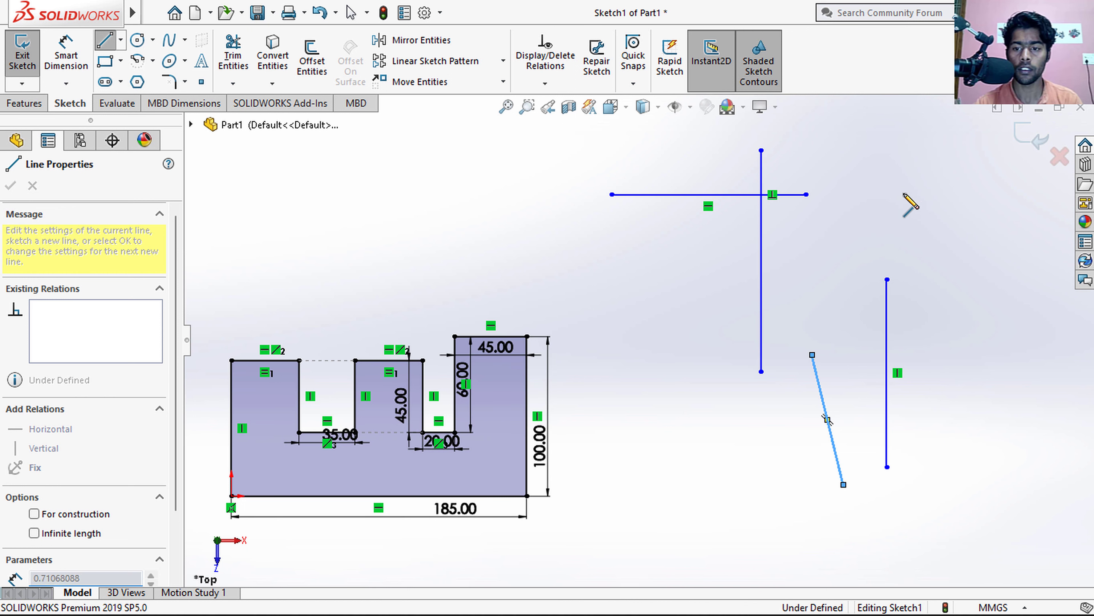
double_click(986, 182)
key("Escape")
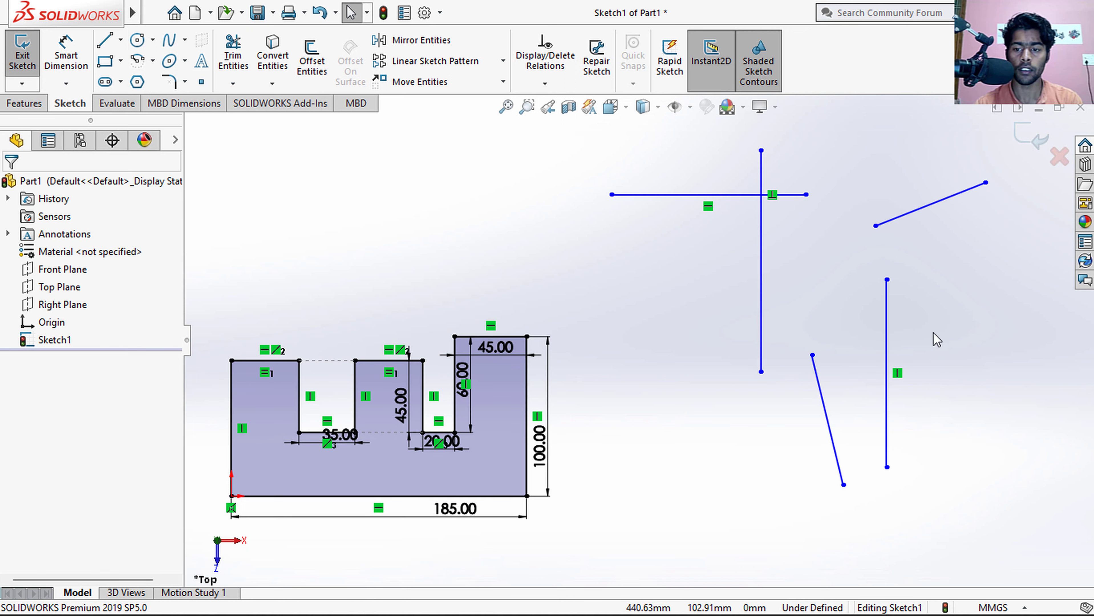
- Delete the vertical line, make the two slanted lines parallel, and drag their endpoints
left_click(868, 402)
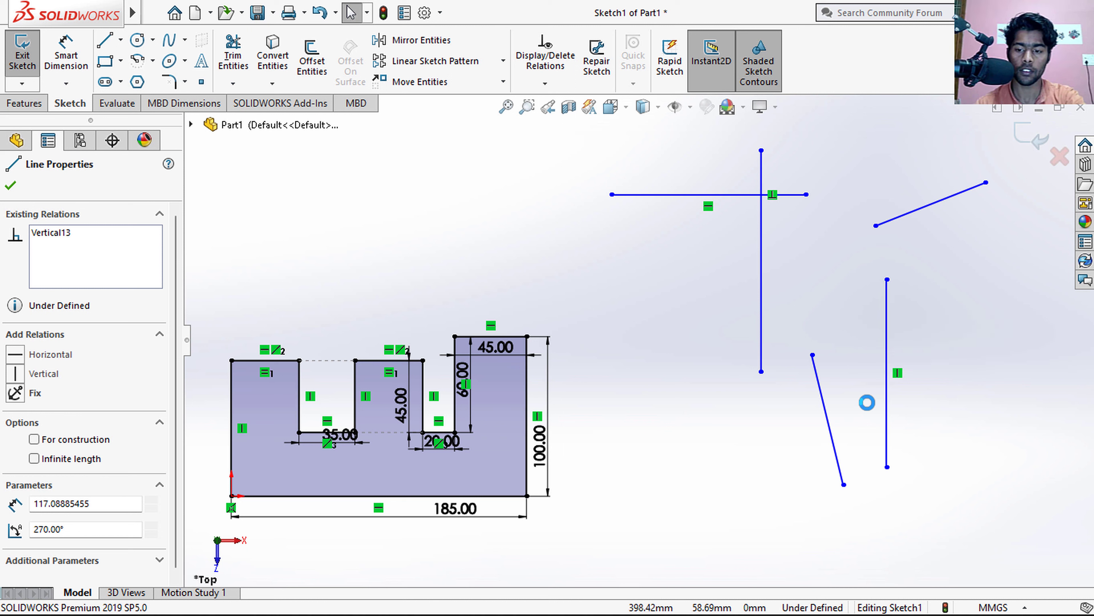
key("Delete")
left_click(826, 408)
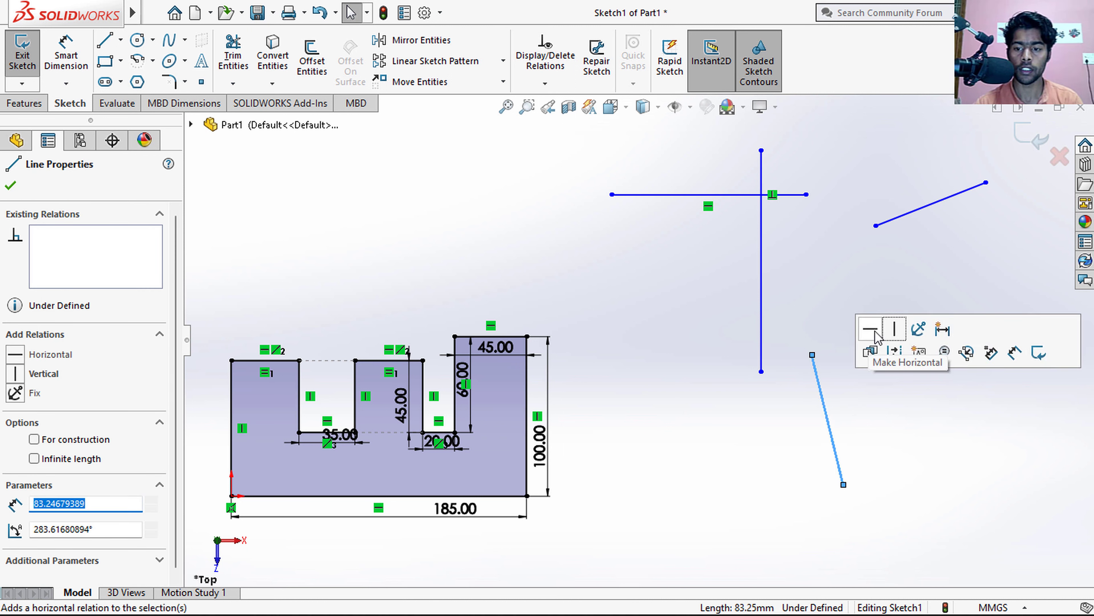
left_click(915, 212, "ctrl")
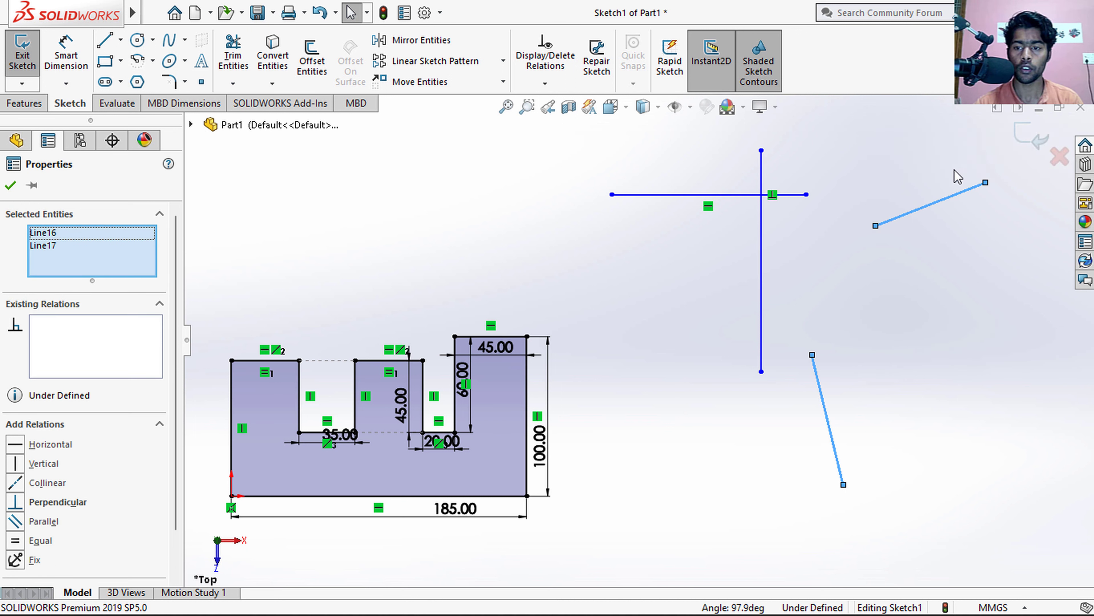
right_click(949, 197)
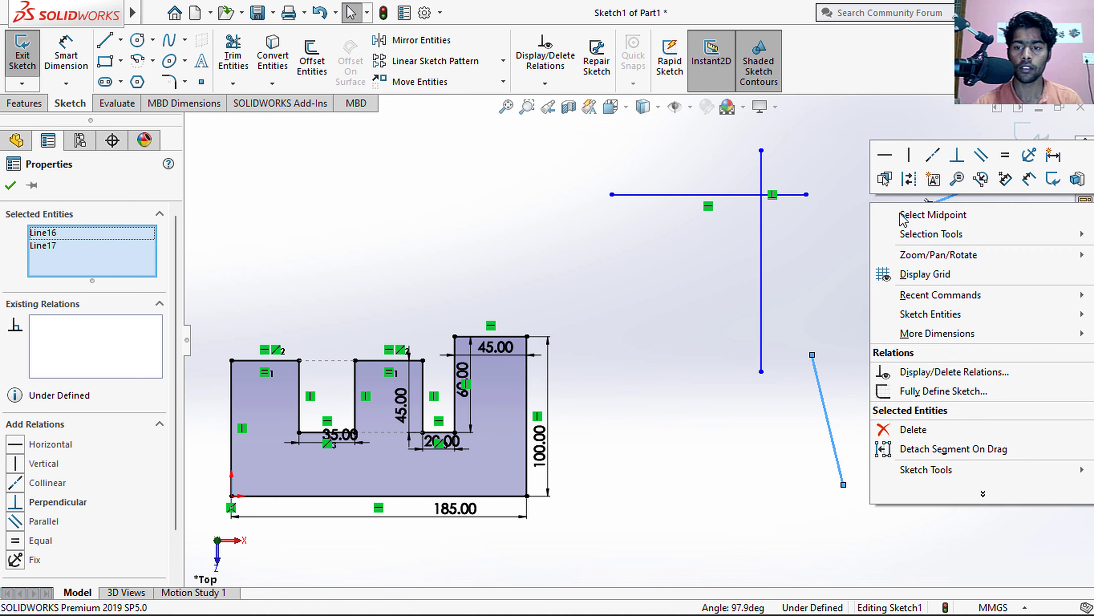
left_click(981, 155)
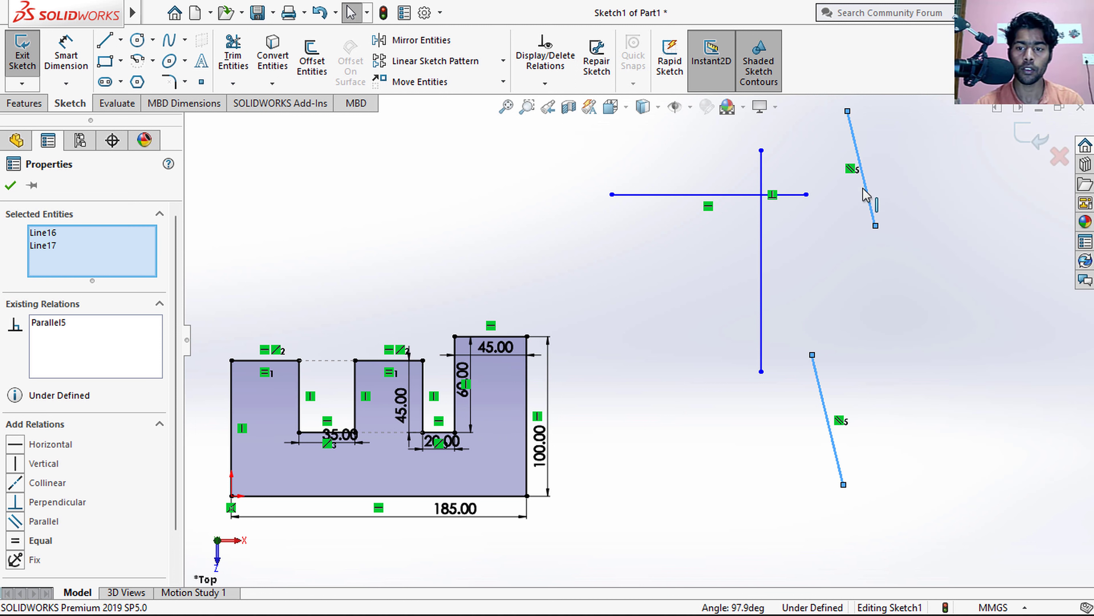
left_click_drag(875, 225, 920, 411)
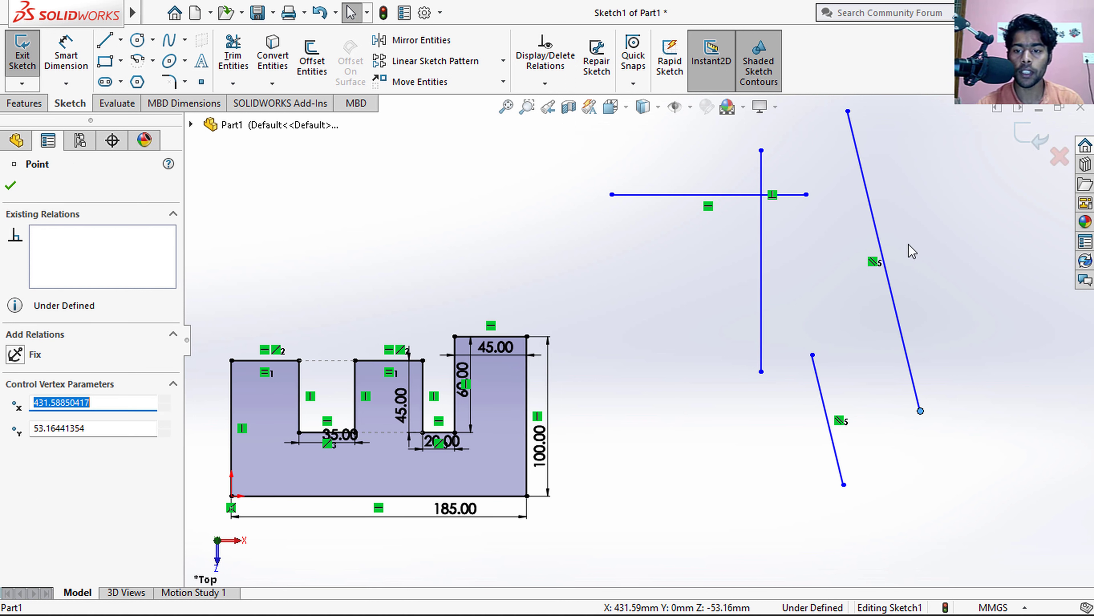
left_click_drag(847, 111, 708, 446)
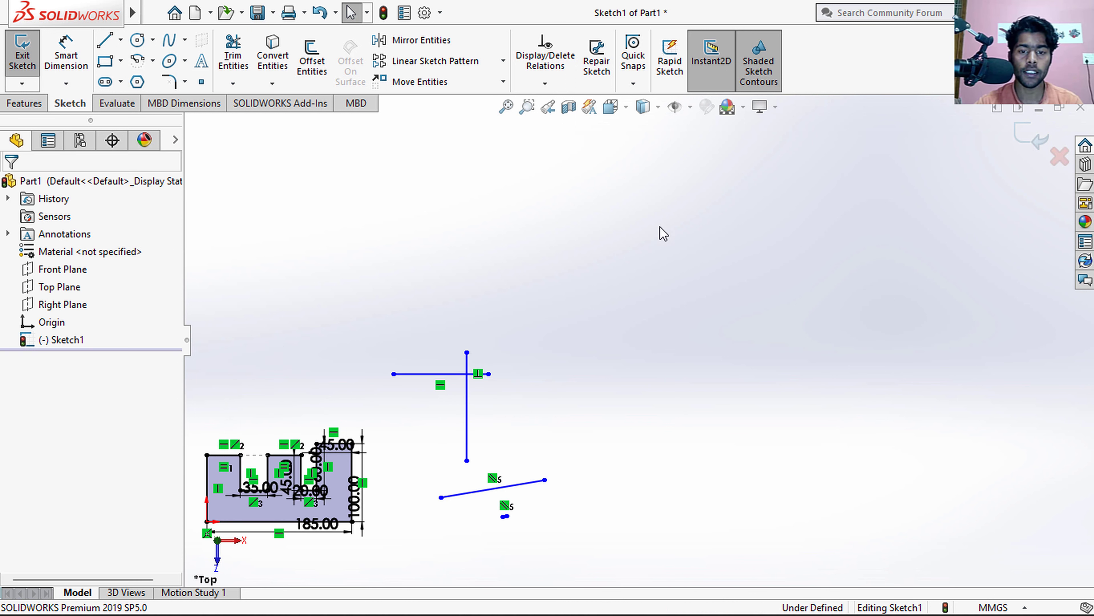
- Draw a closed stepped outline: tall left block, middle notch, raised block, lower right ledge
left_click(105, 42)
left_click(560, 188)
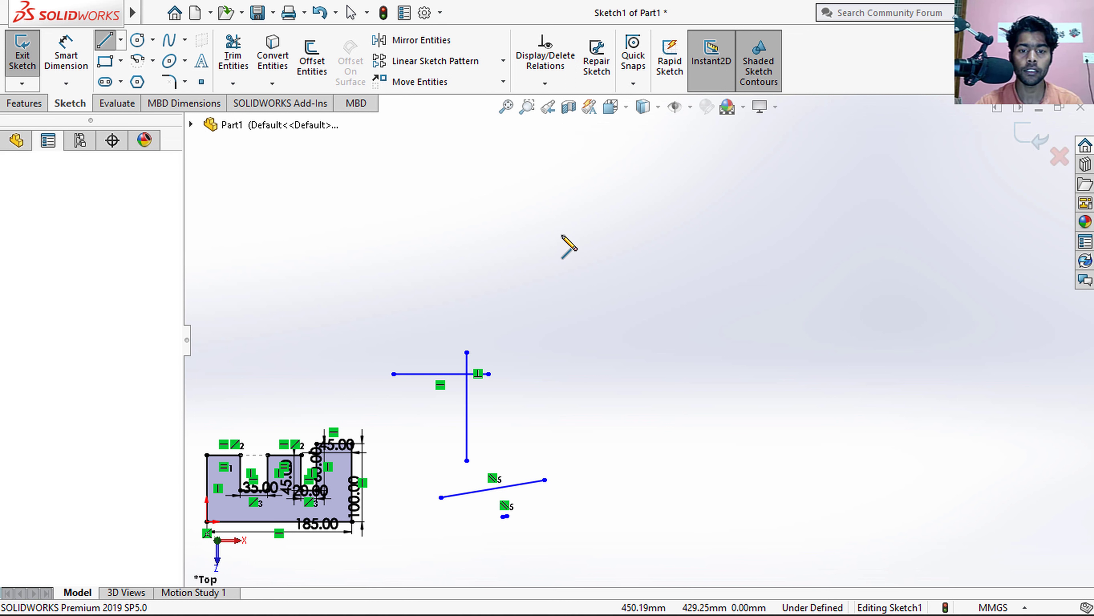
left_click(560, 387)
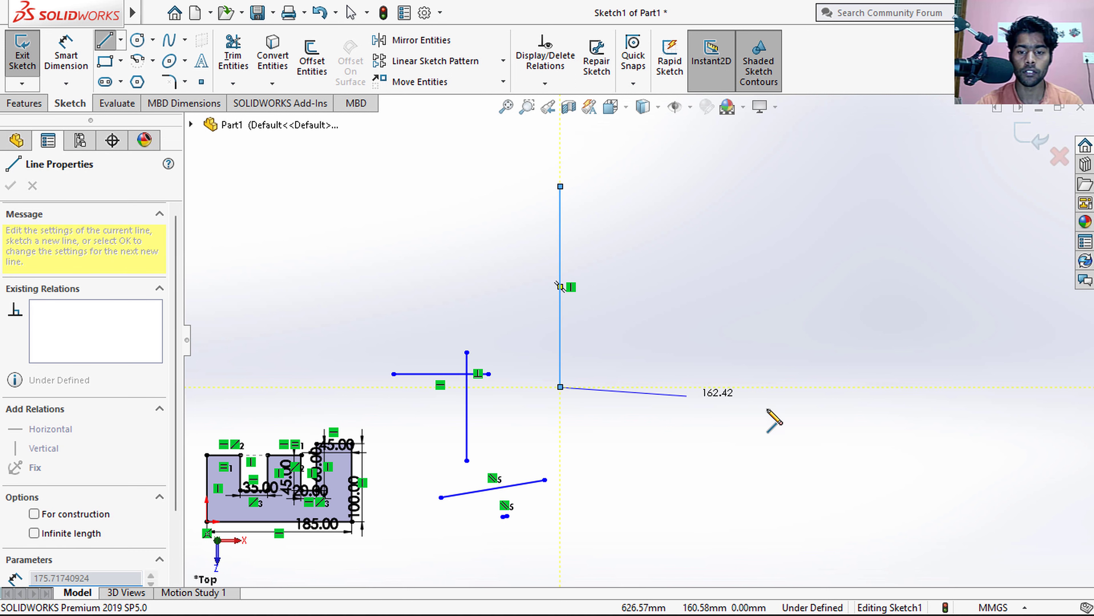
left_click(940, 388)
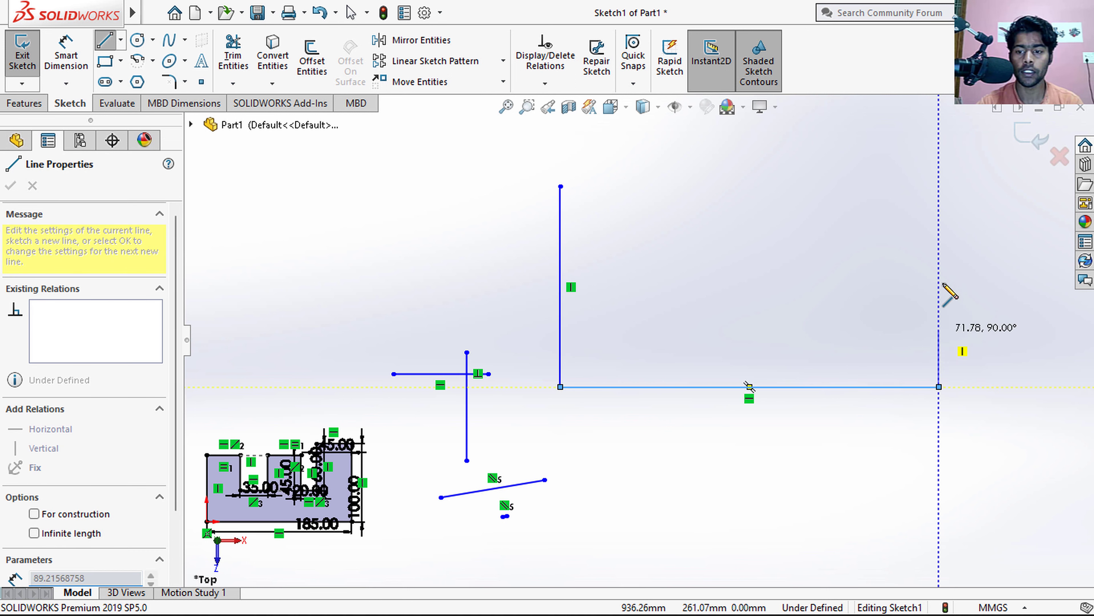
left_click(938, 313)
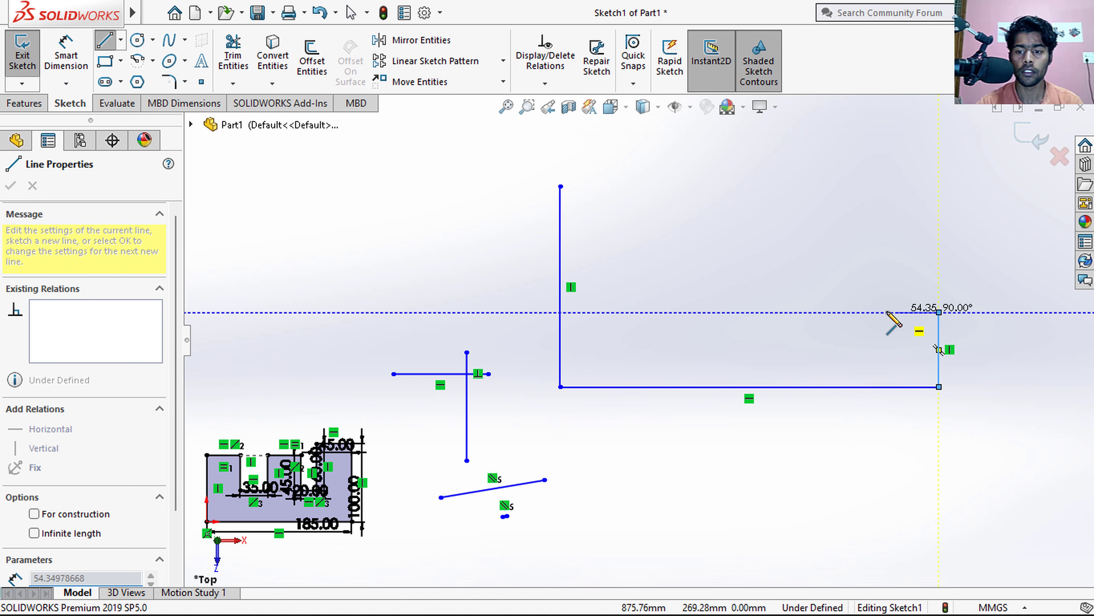
left_click(857, 313)
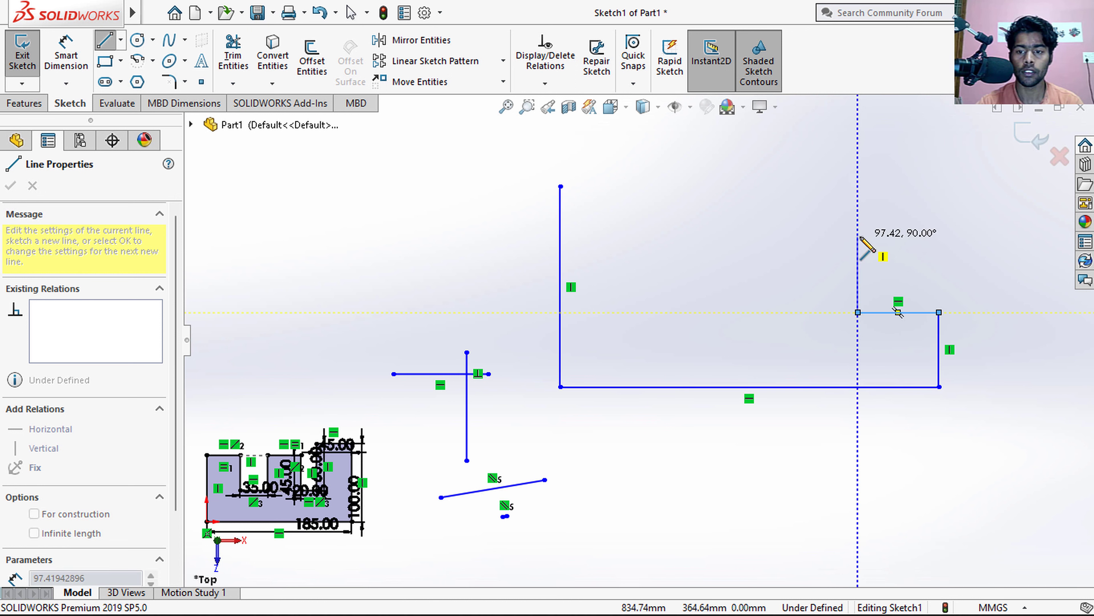
left_click(858, 228)
left_click(764, 229)
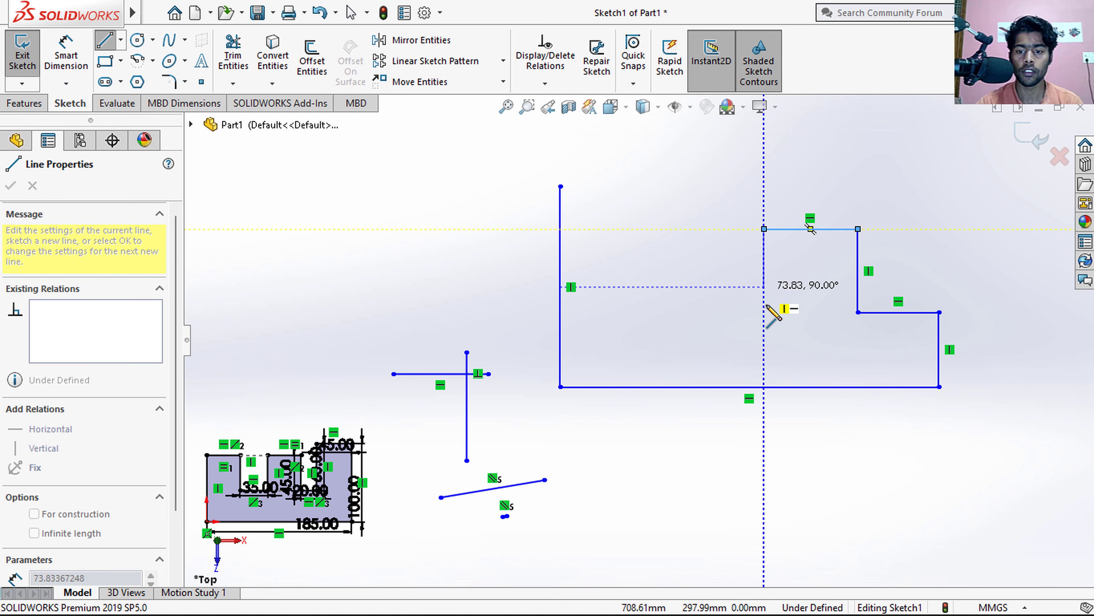
left_click(693, 312)
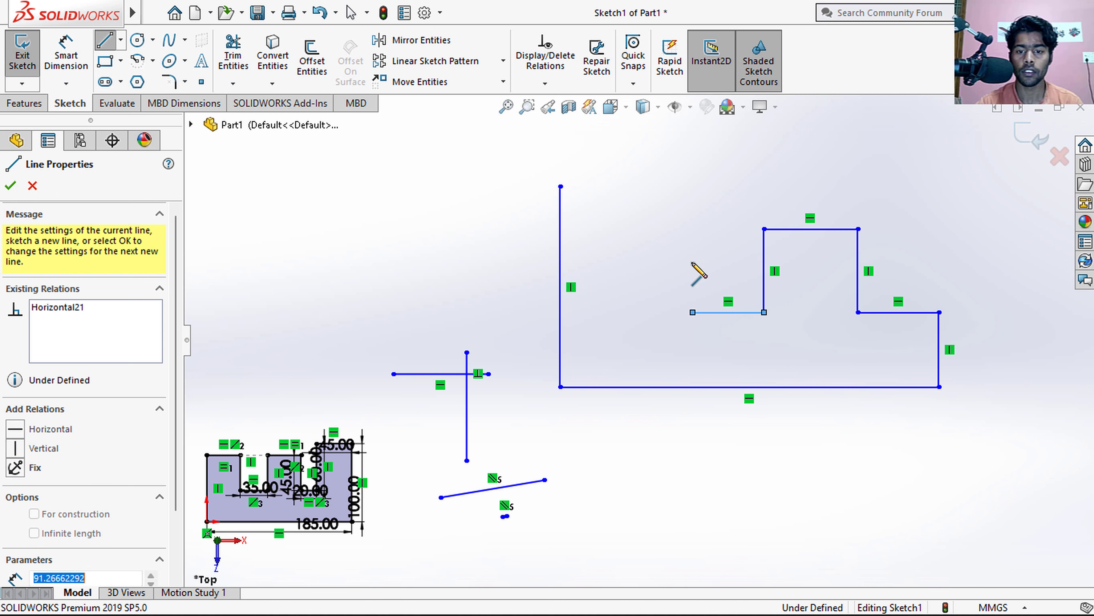
left_click(693, 187)
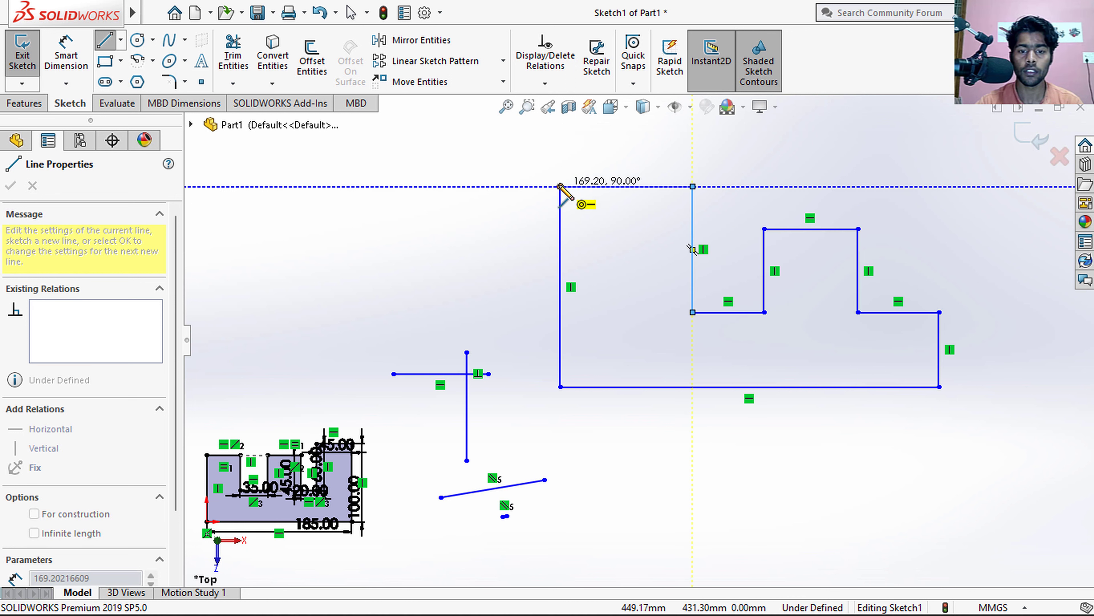
left_click(560, 187)
key("Escape")
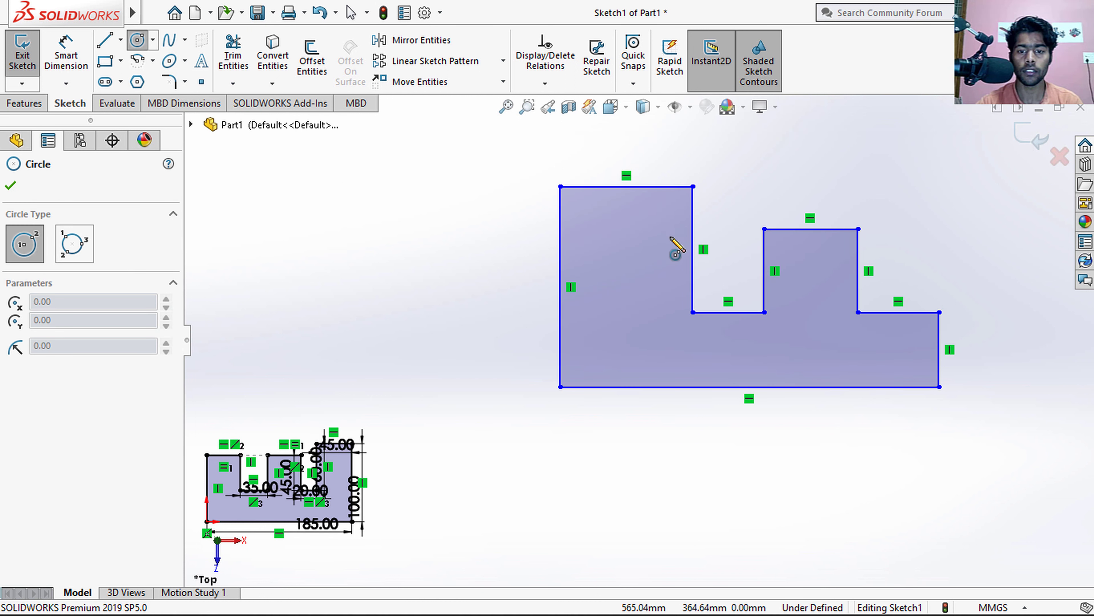
- Place a large circle in the tall left block and a smaller circle in the raised block
left_click(625, 250)
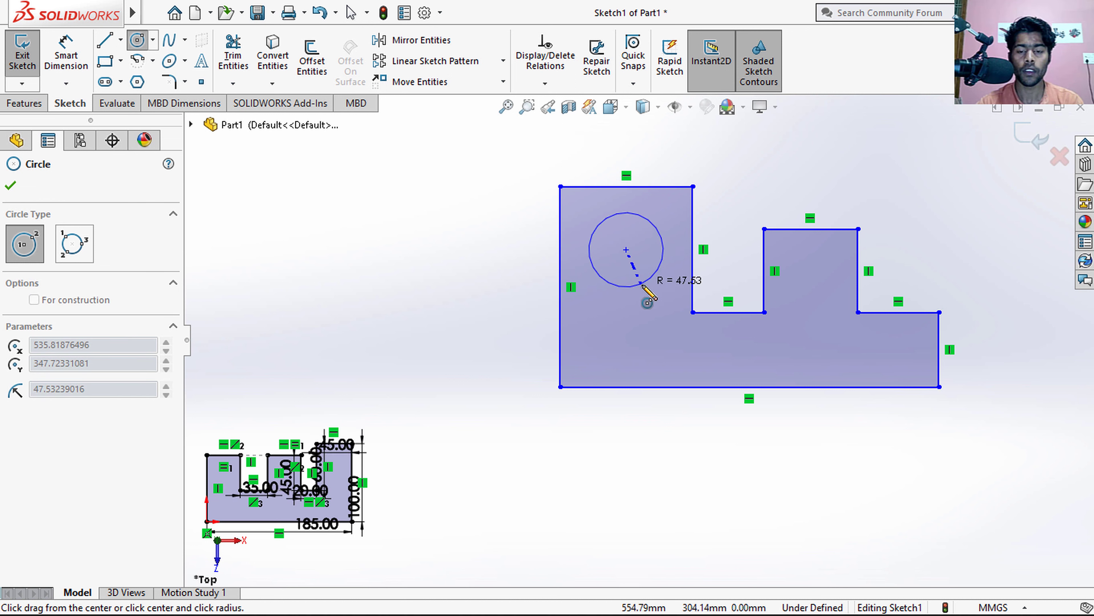
left_click(648, 296)
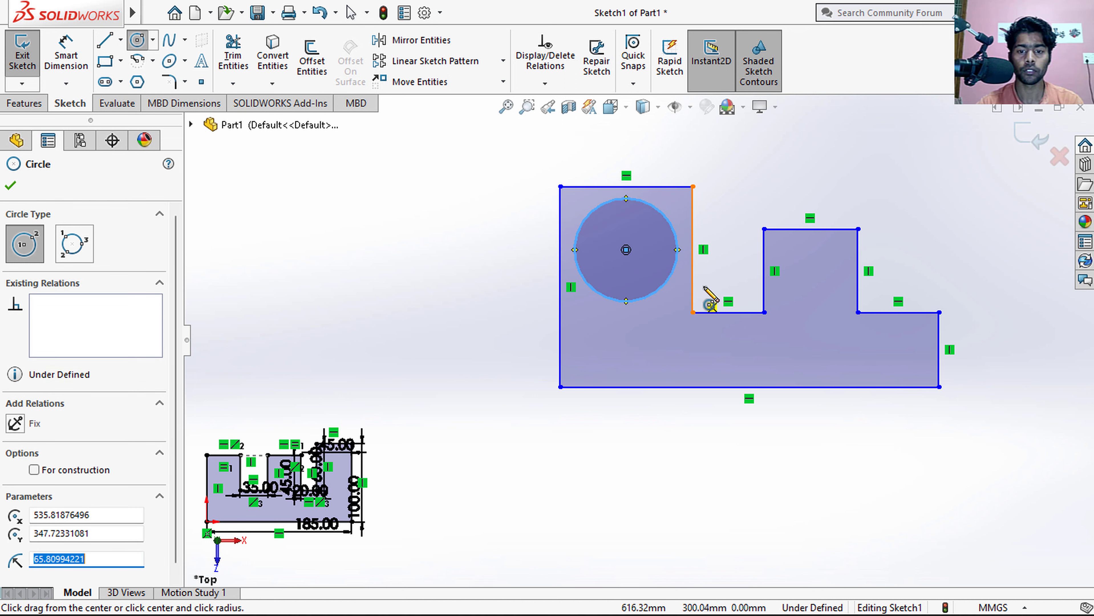
key("Escape")
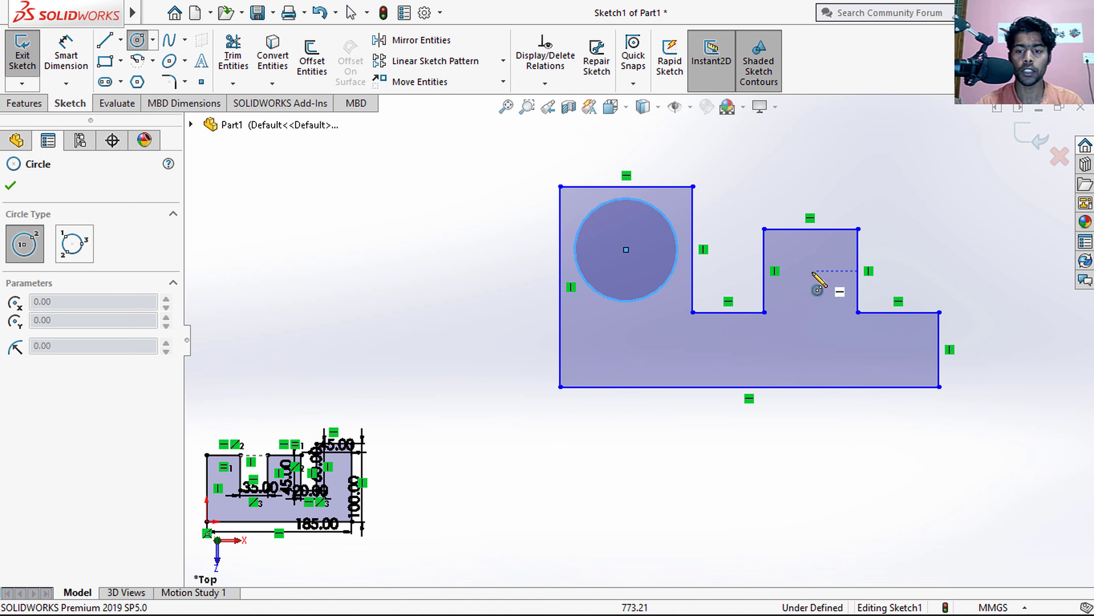
left_click(811, 271)
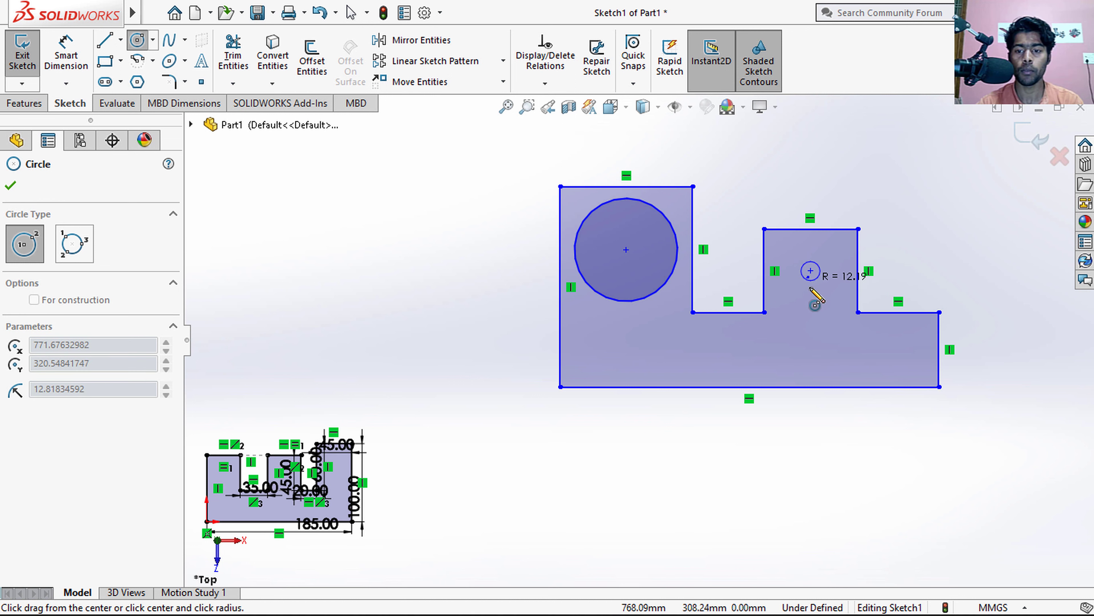
left_click(821, 305)
key("Escape")
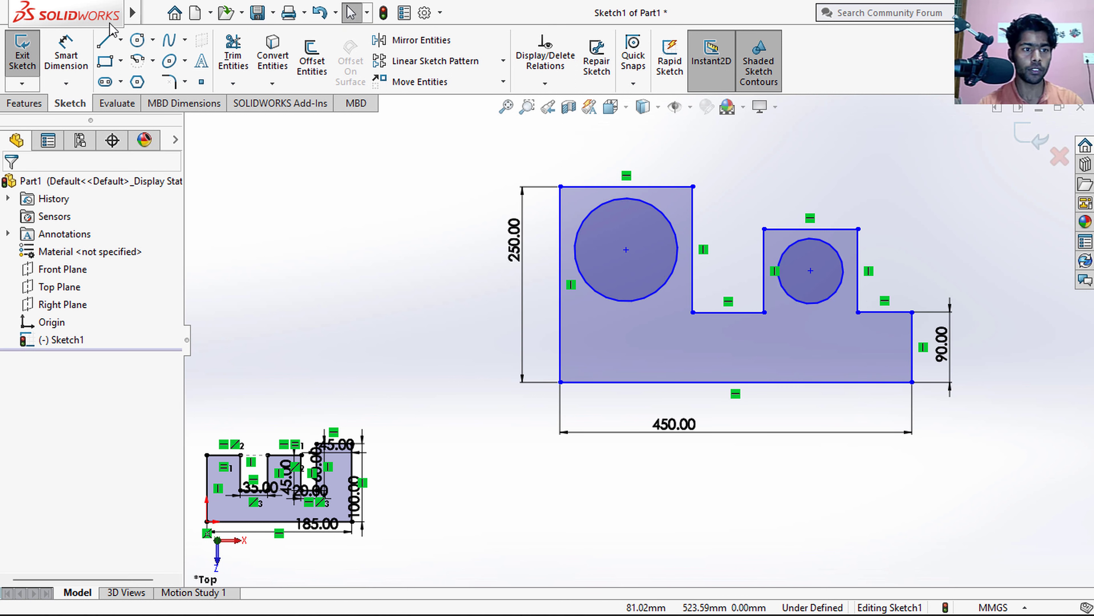
- Dimension the raised block and ledges, cancelling the over-defining 160 and 170 dimensions
left_click(66, 54)
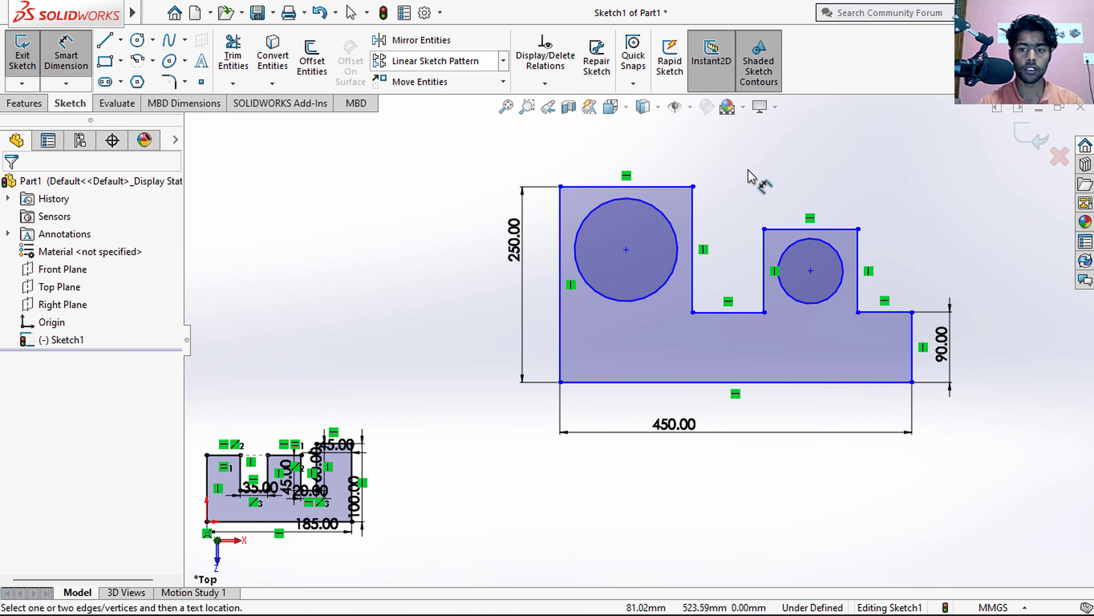
left_click(859, 261)
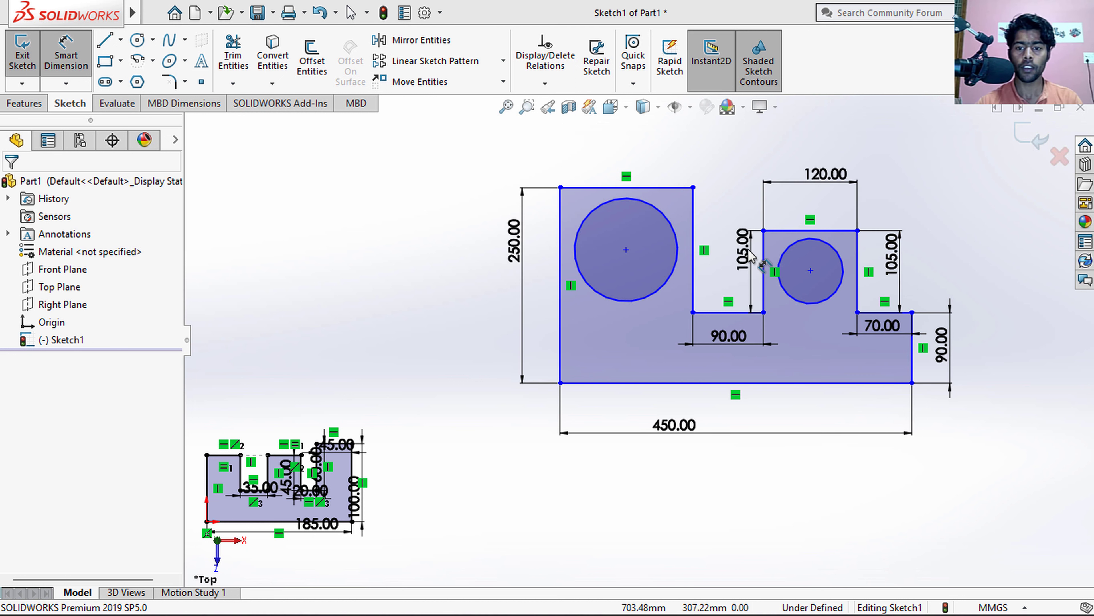
left_click(694, 246)
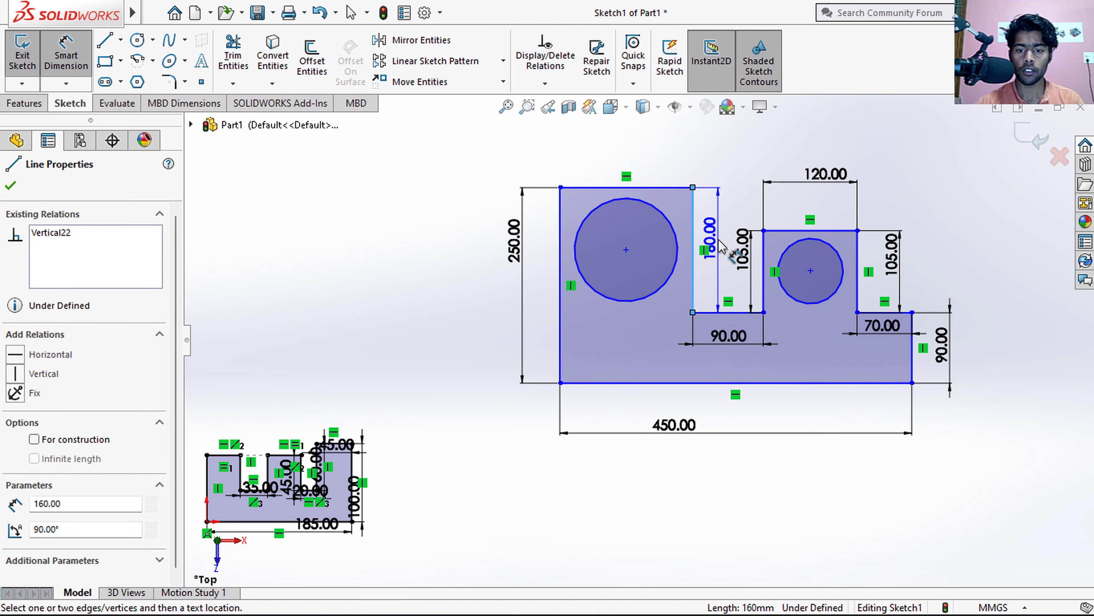
left_click(710, 242)
left_click(930, 158)
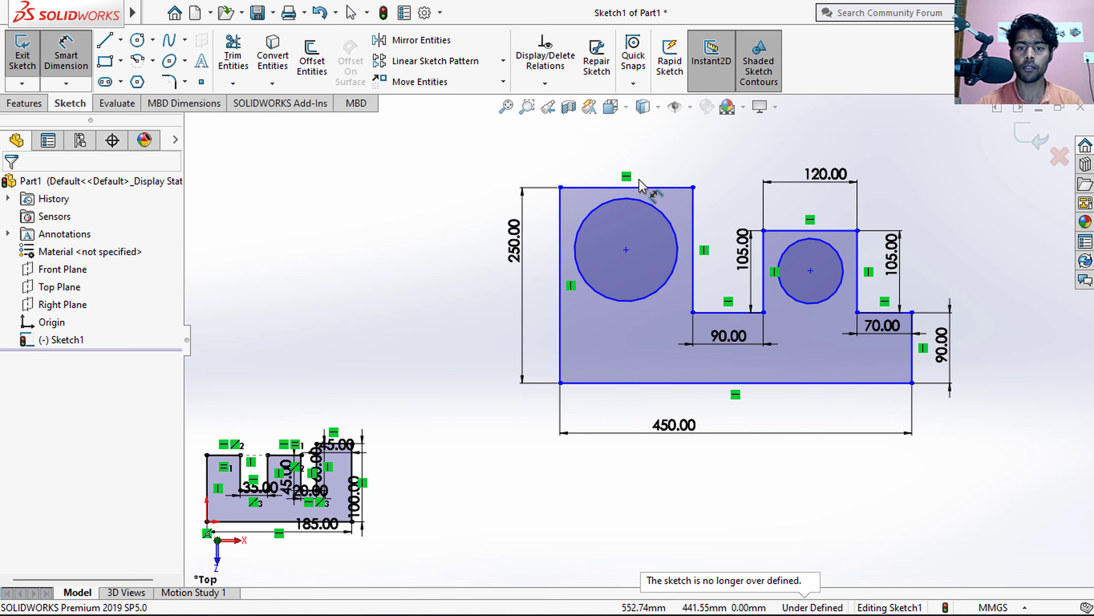
left_click(640, 190)
left_click(650, 138)
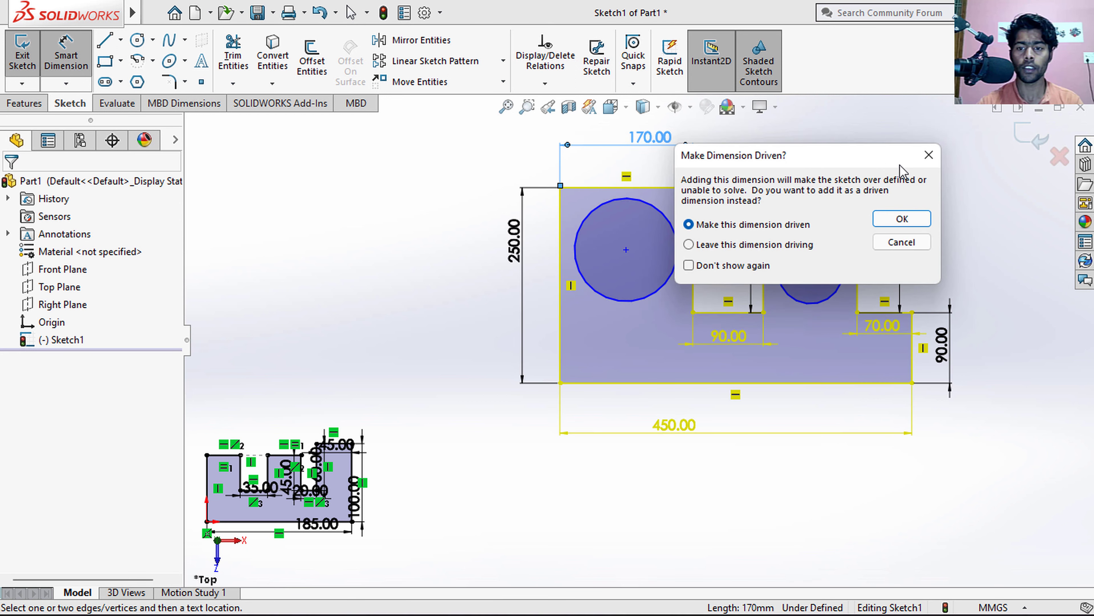
left_click(924, 156)
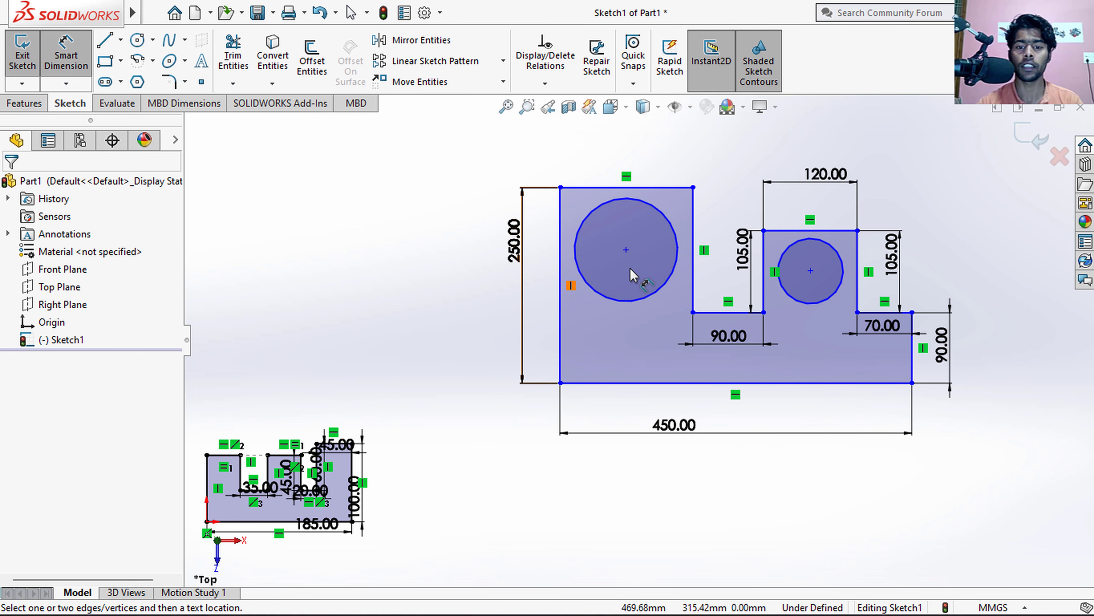
key("Escape")
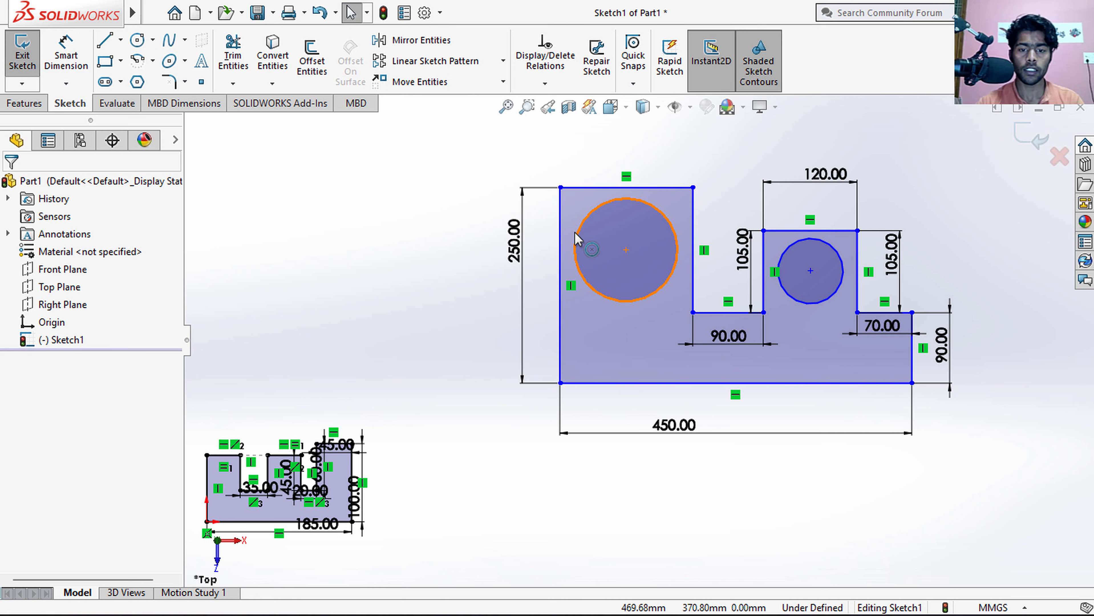
- Dimension the large circle to a 130 diameter
left_click(586, 223)
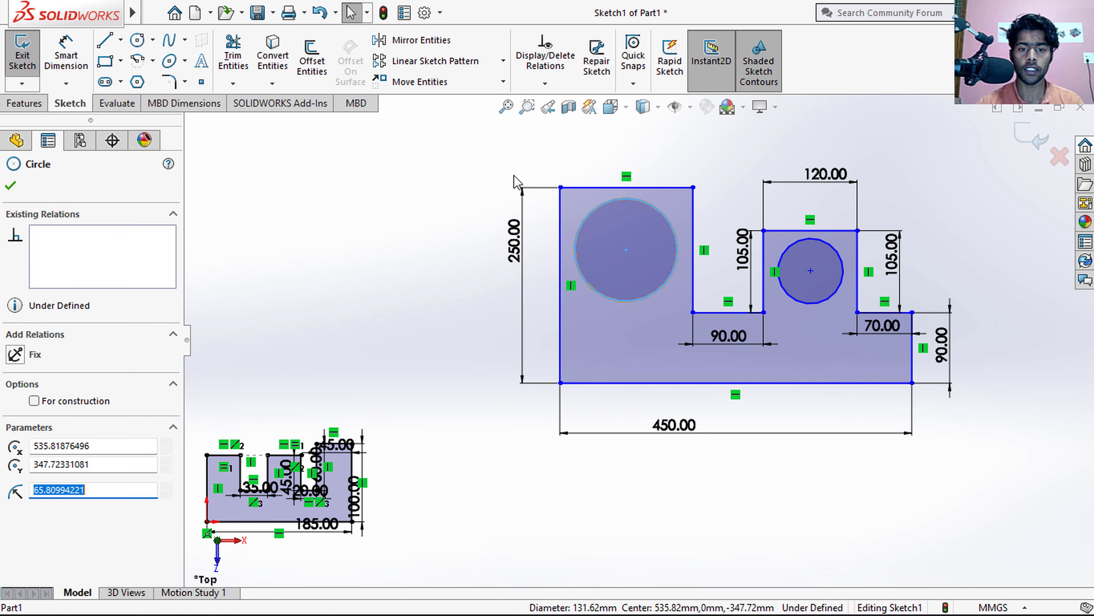
left_click(81, 54)
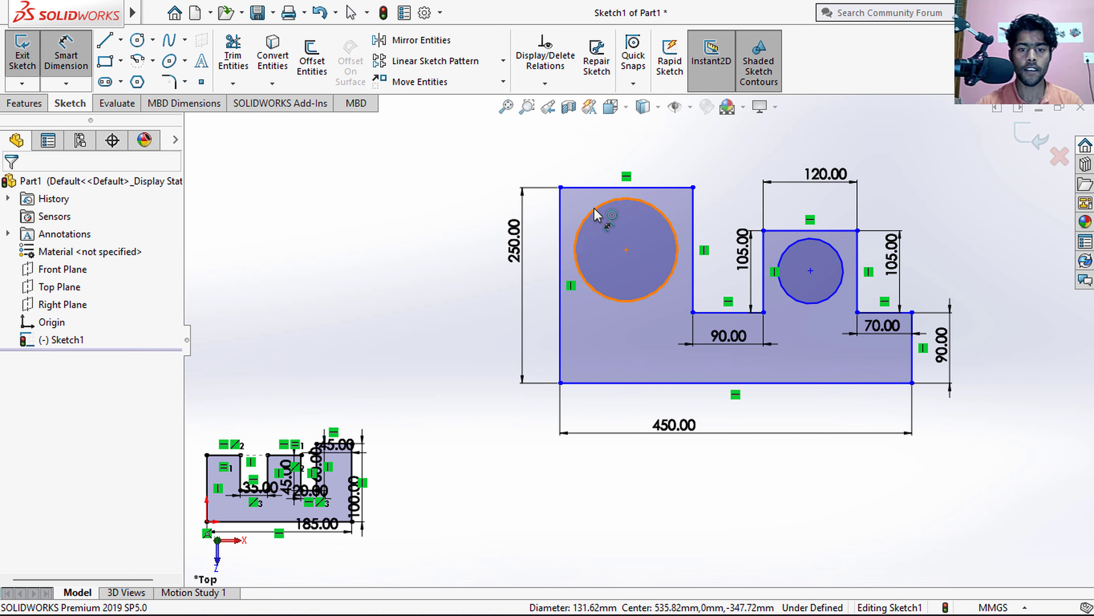
left_click(580, 202)
left_click(510, 166)
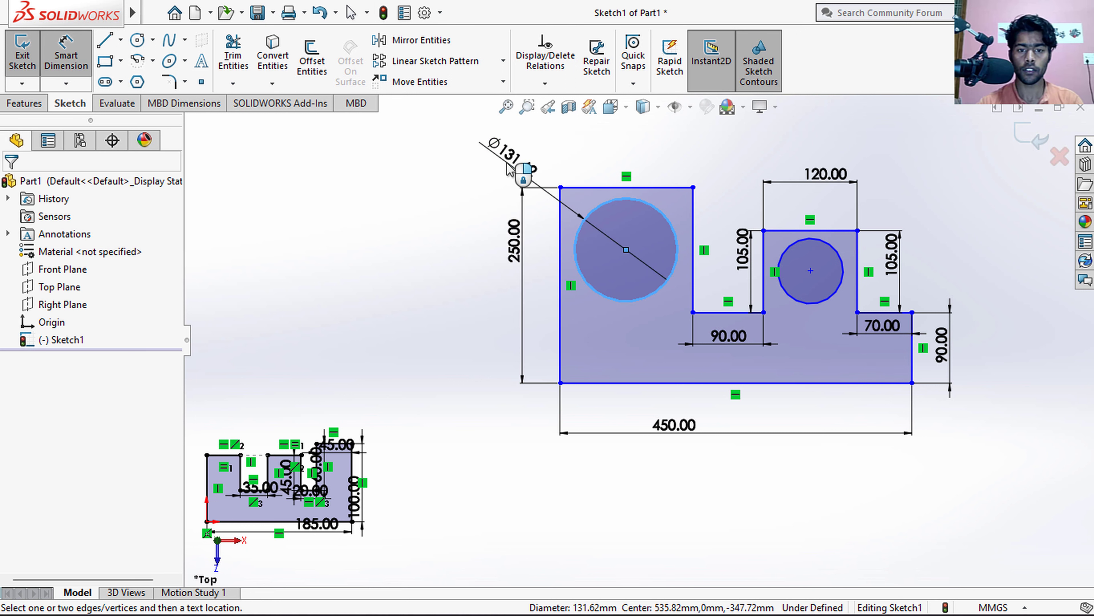
type("1130")
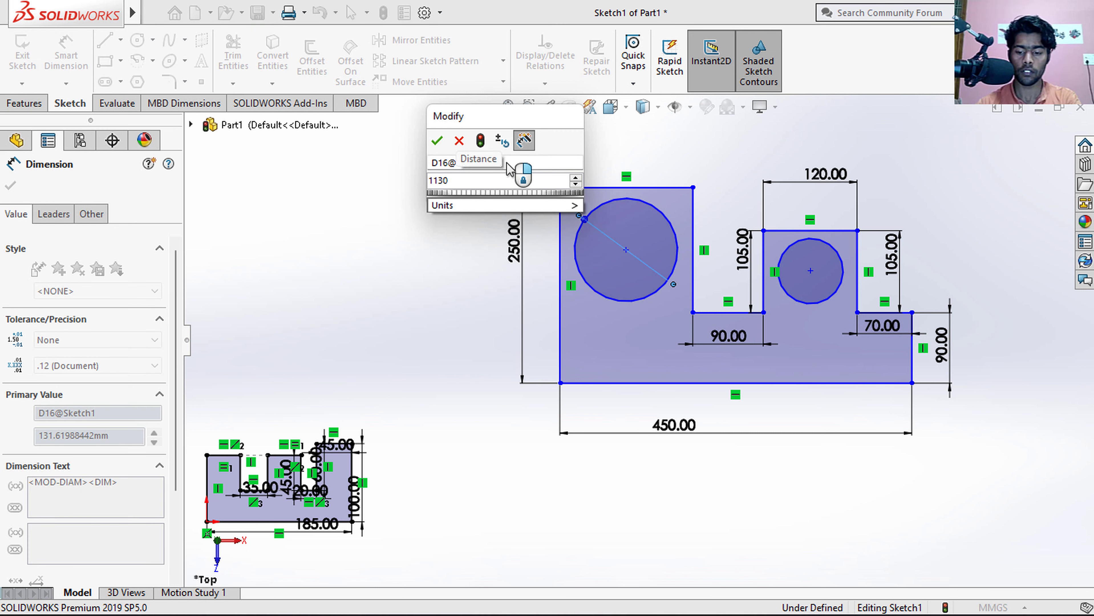
key("Escape")
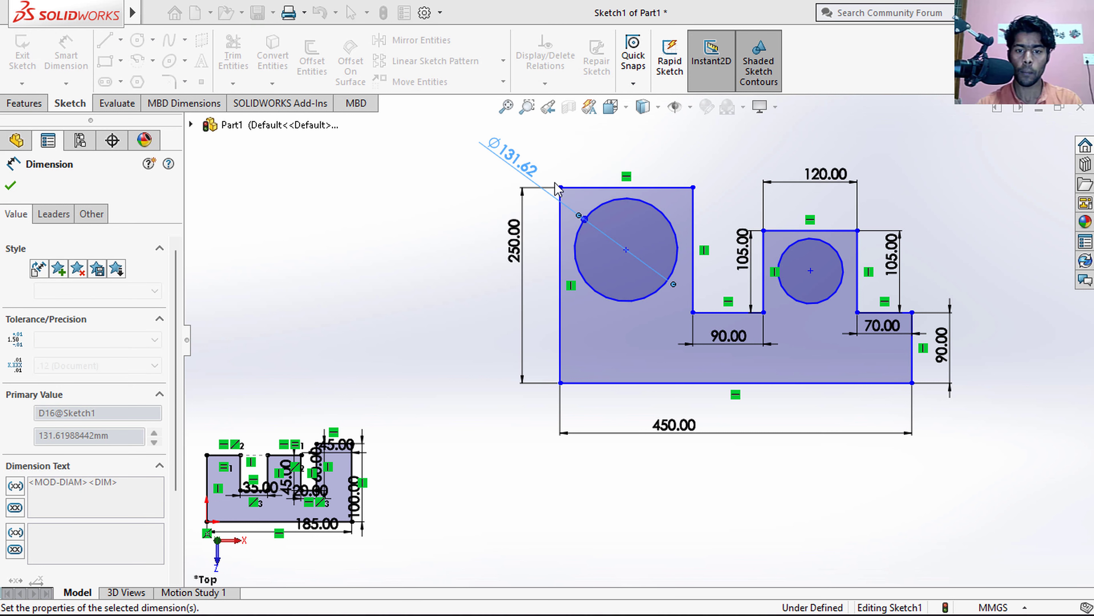
key("Escape")
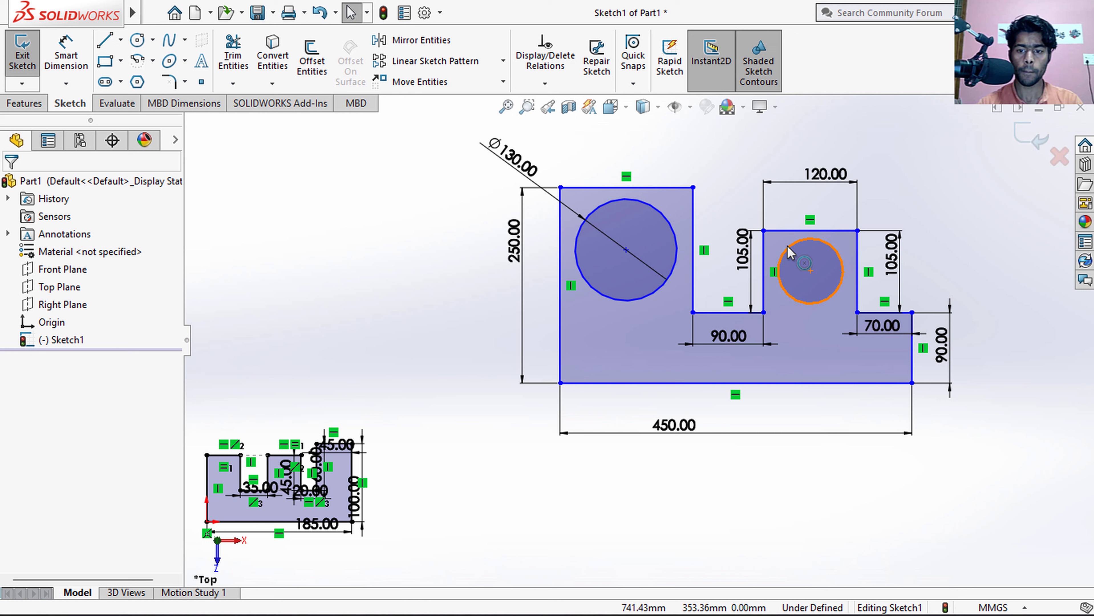
- Dimension the small circle to an 80 diameter
left_click(836, 255)
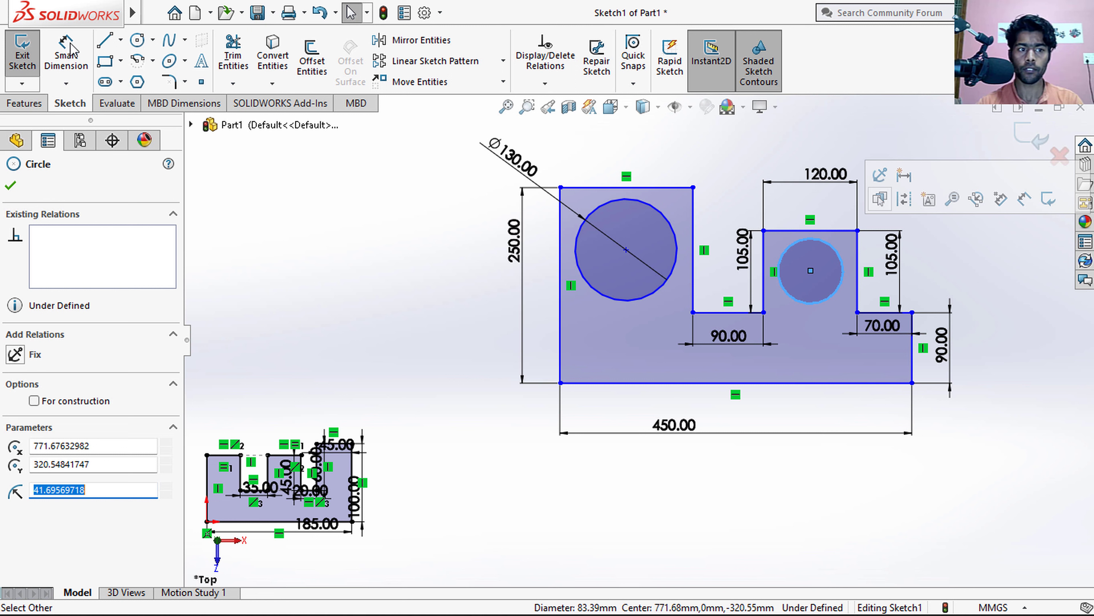
left_click(69, 54)
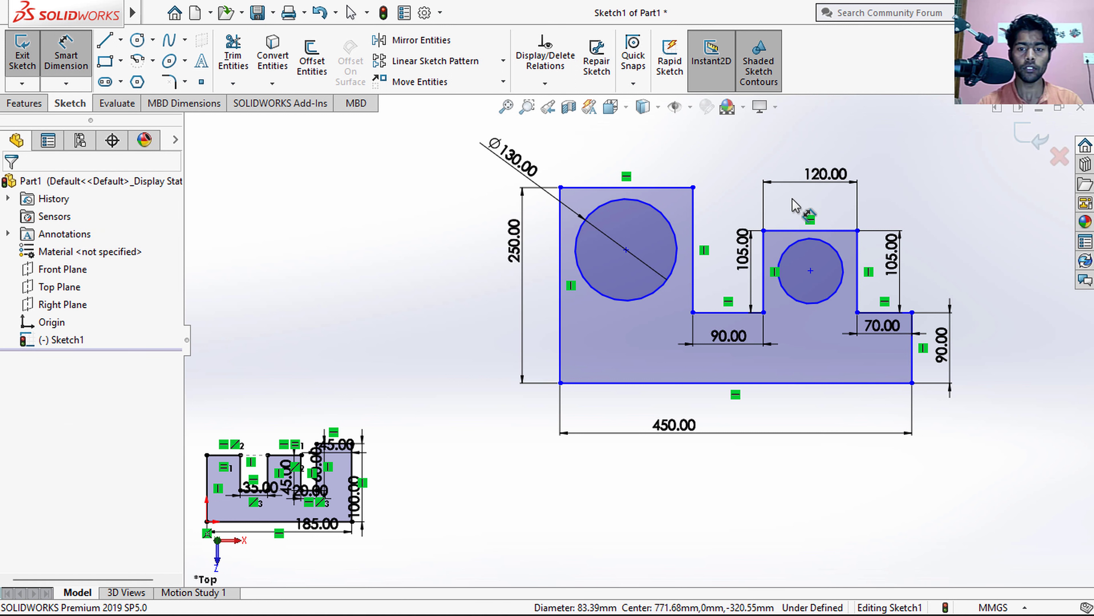
left_click(839, 258)
left_click(883, 211)
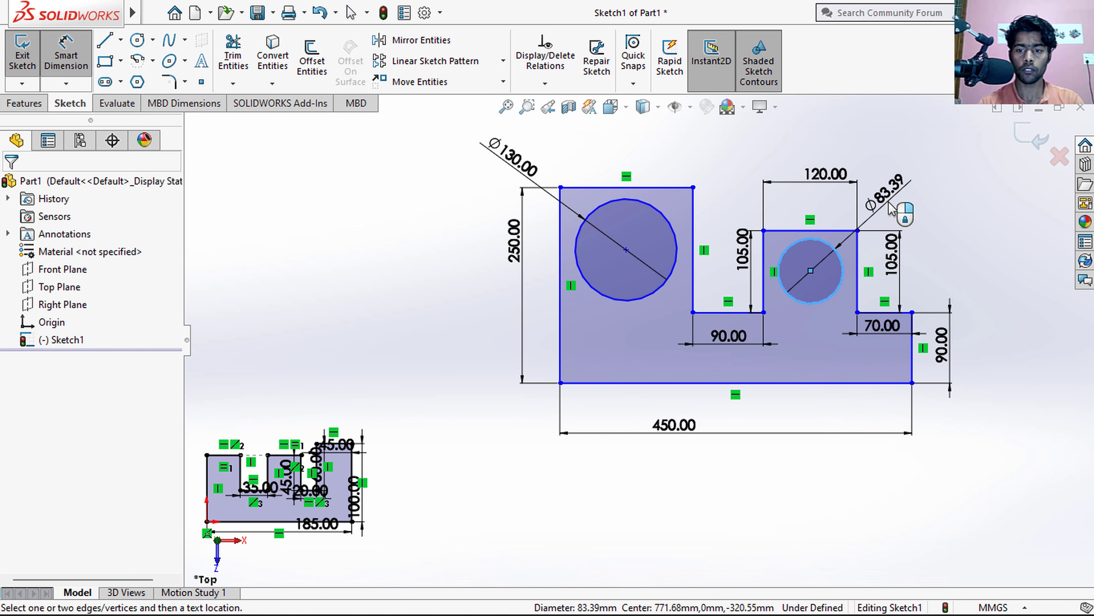
type("80")
key("Return")
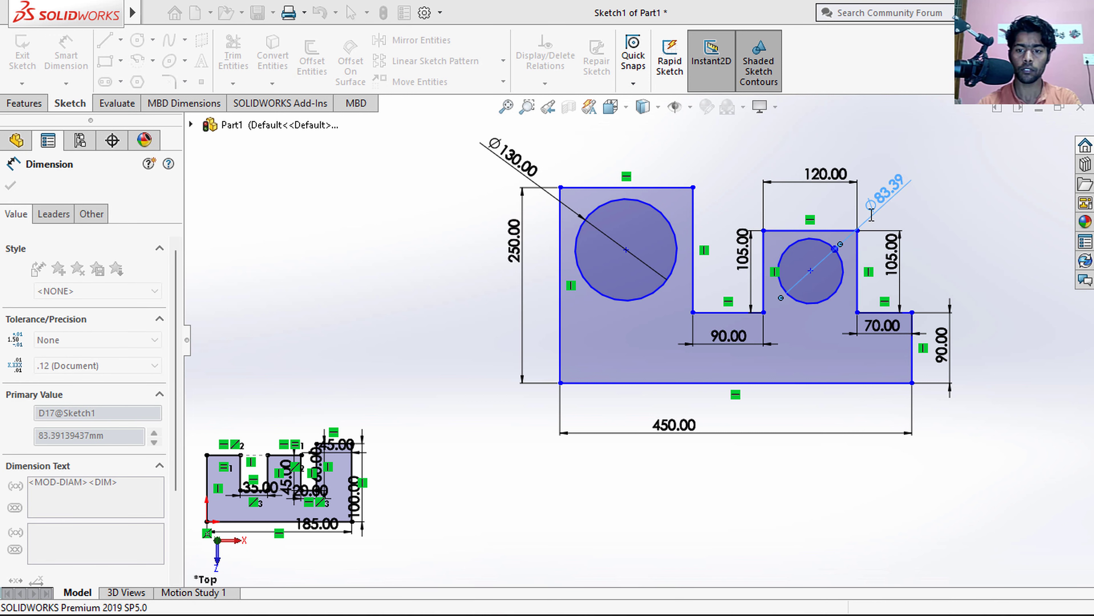
key("Return")
- Make the left block's top edge and the 120 top edge parallel
key("Escape")
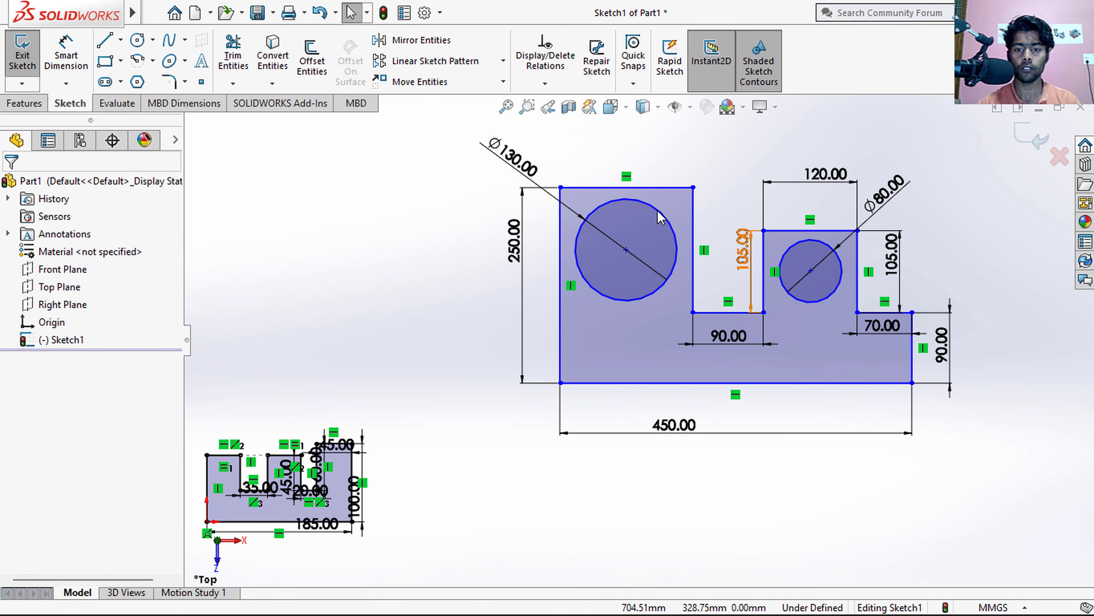
left_click(635, 189)
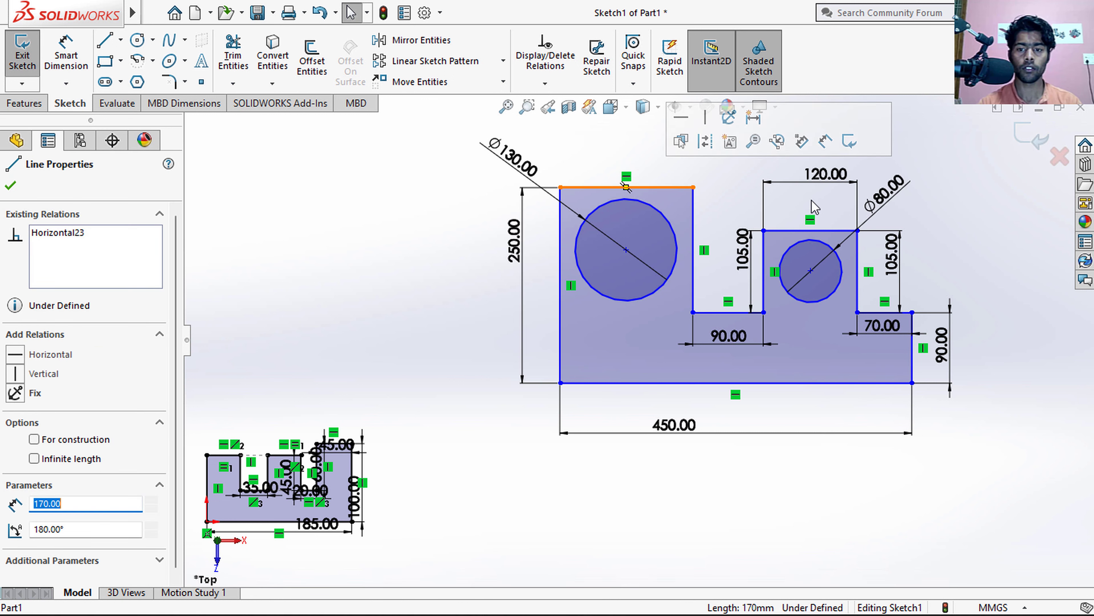
left_click(796, 233, "ctrl")
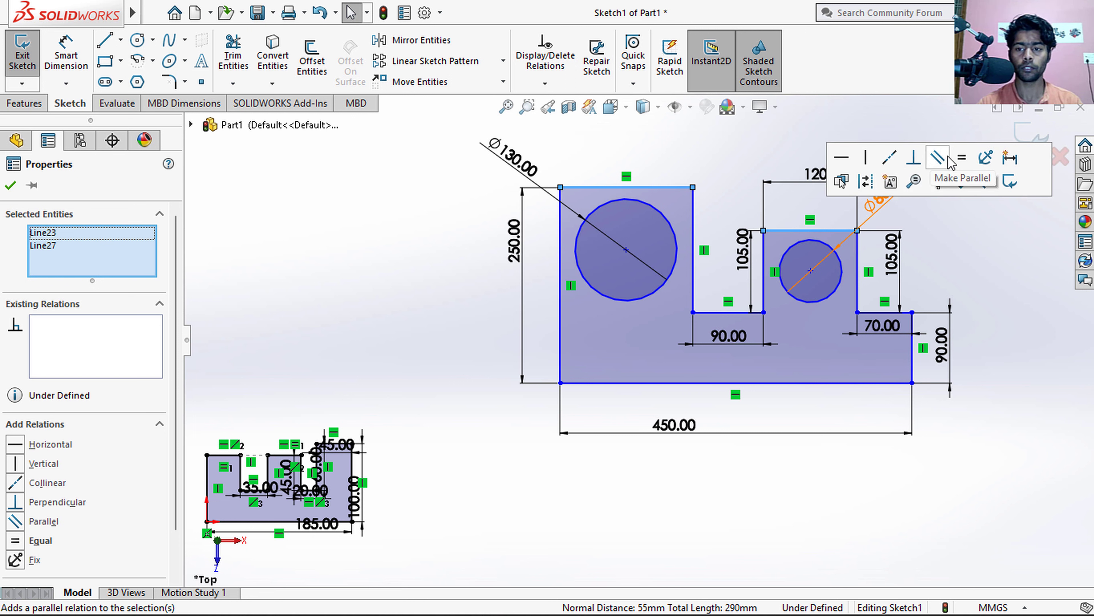
left_click(938, 159)
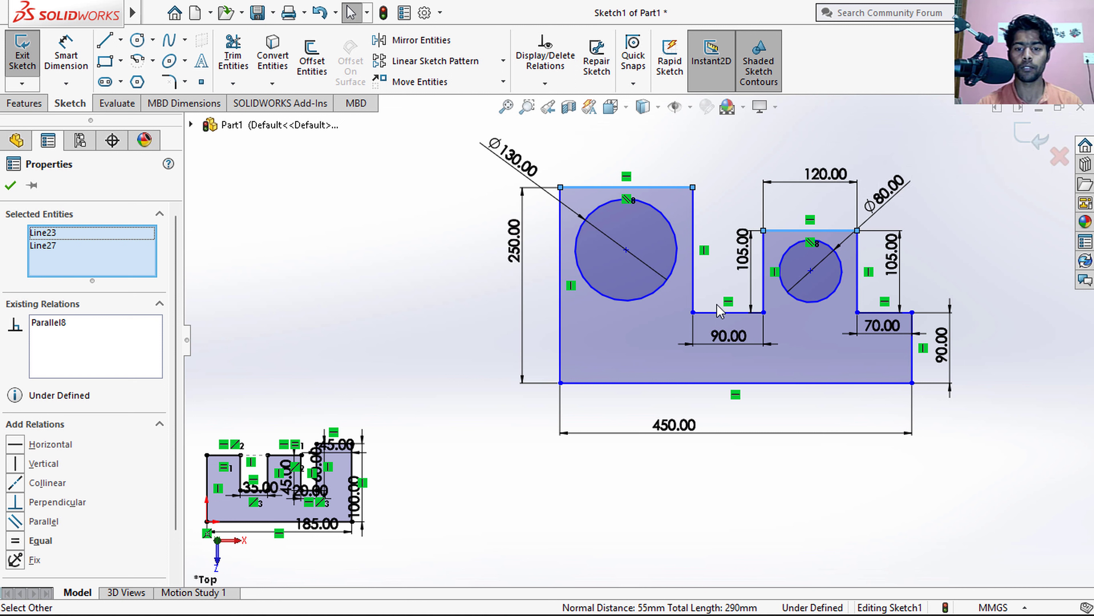
left_click(718, 313, "ctrl")
left_click(880, 312, "ctrl")
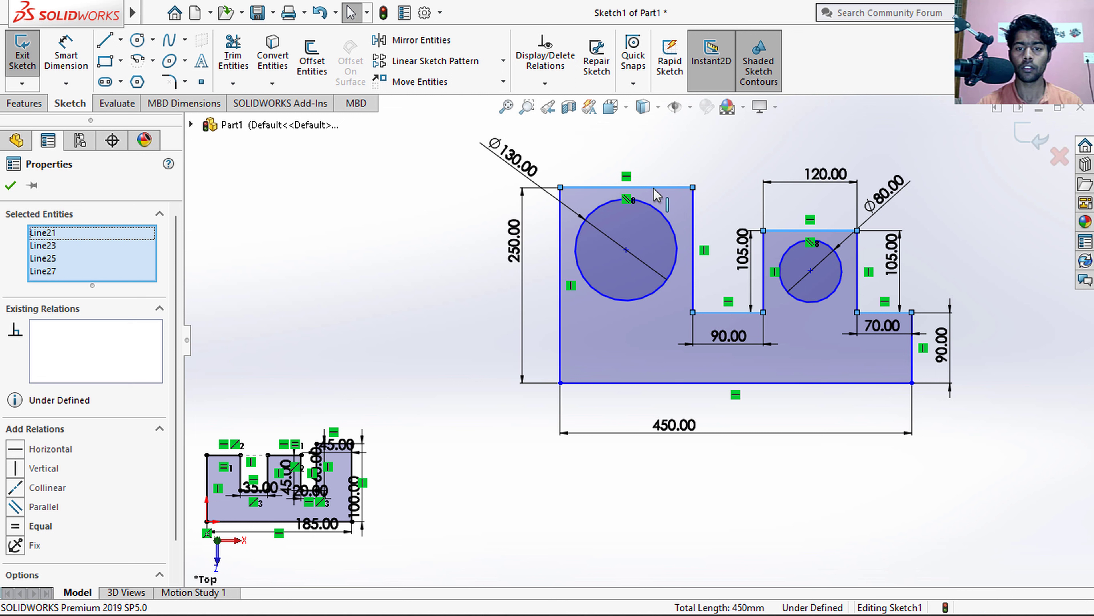
key("Escape")
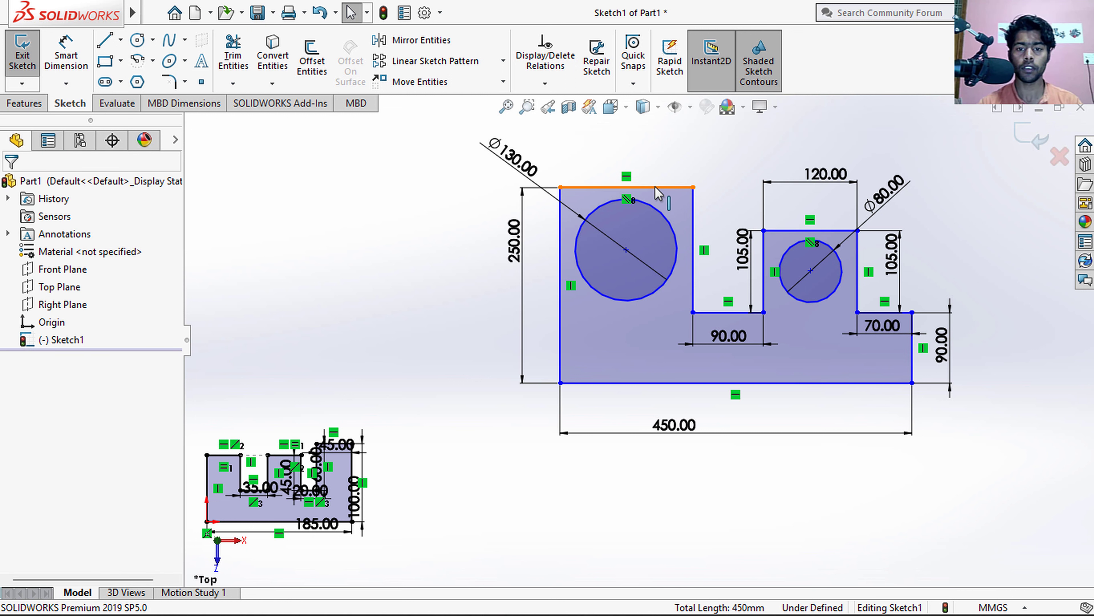
- Make the left top edge, the 90 step line and the right pocket's top edge parallel
left_click(655, 188)
left_click(727, 313, "ctrl")
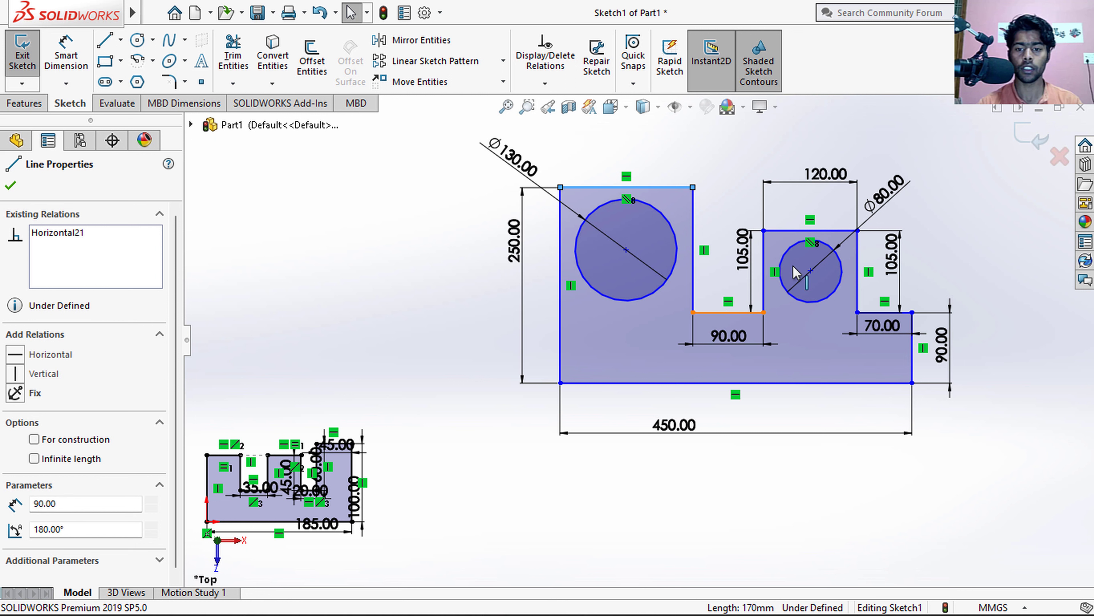
left_click(794, 232, "ctrl")
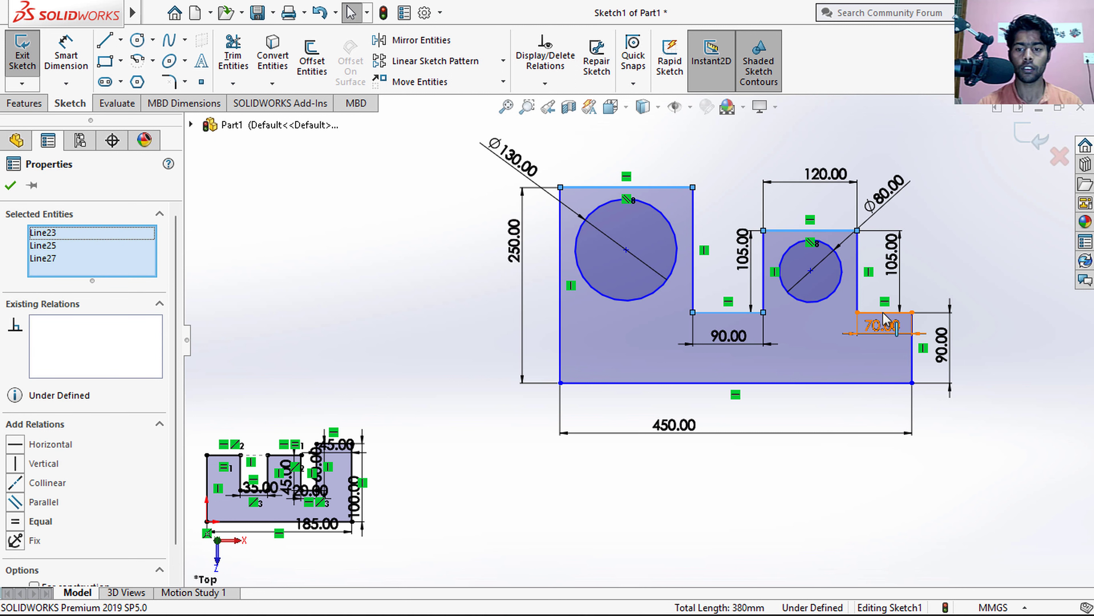
left_click(883, 319, "ctrl")
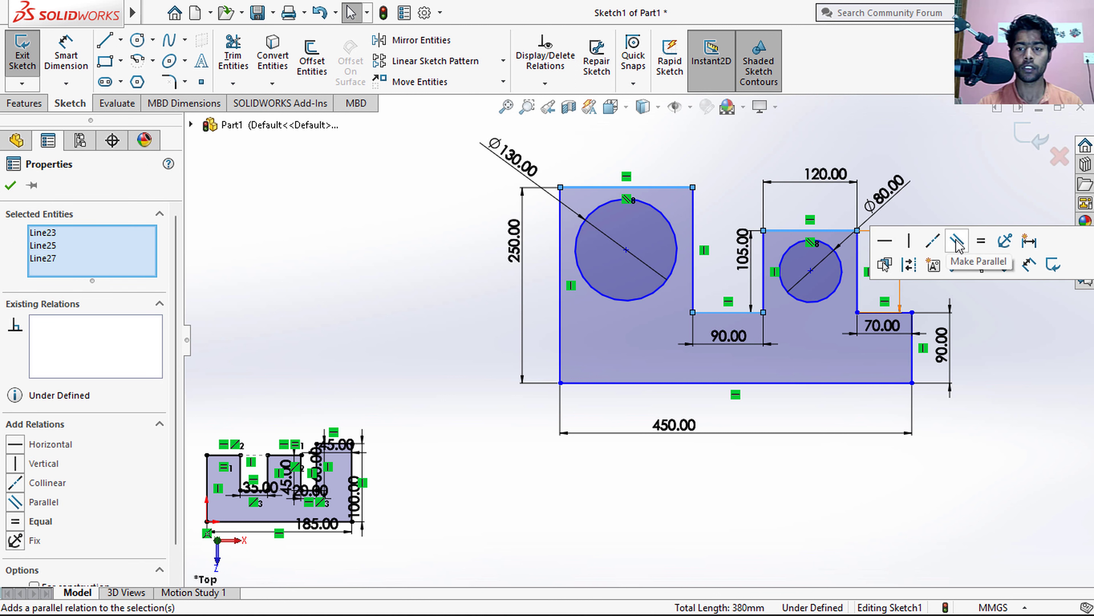
left_click(956, 240)
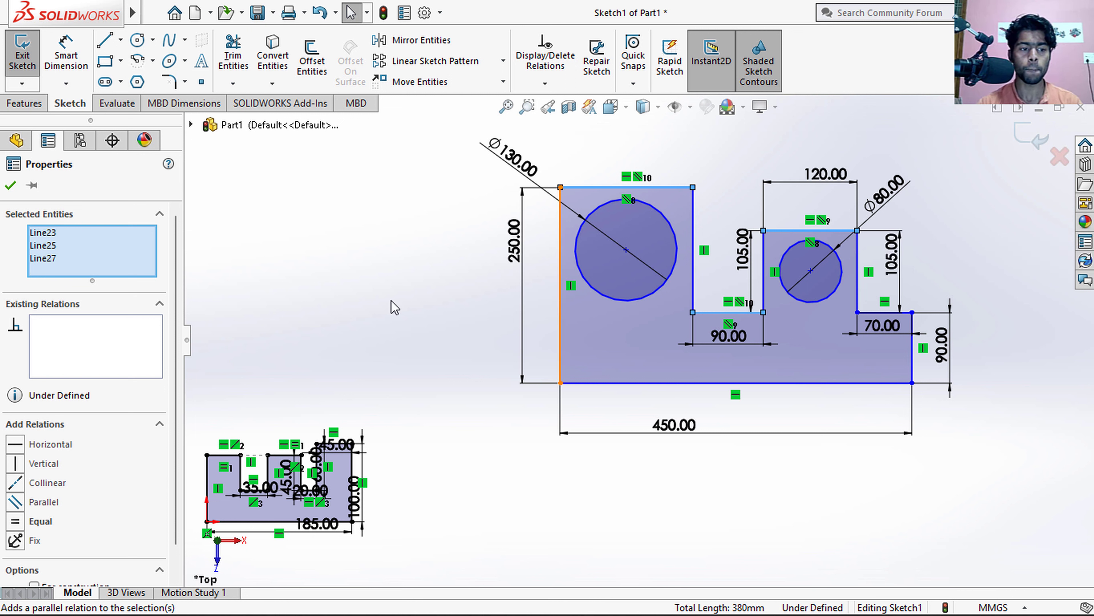
scroll(36, 438, "down", 1)
scroll(36, 438, "up", 1)
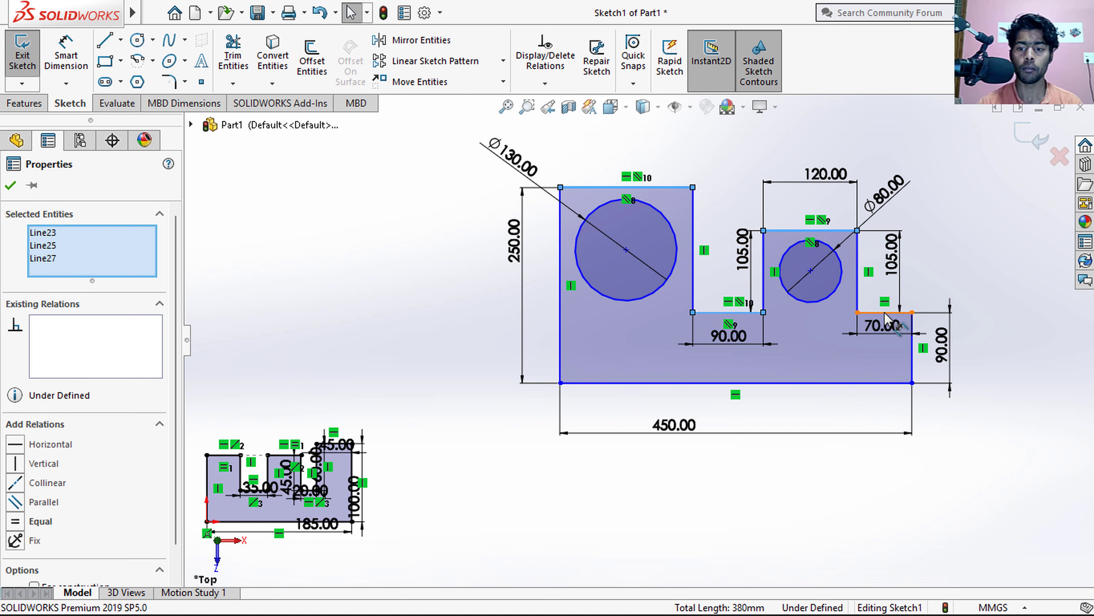
key("Escape")
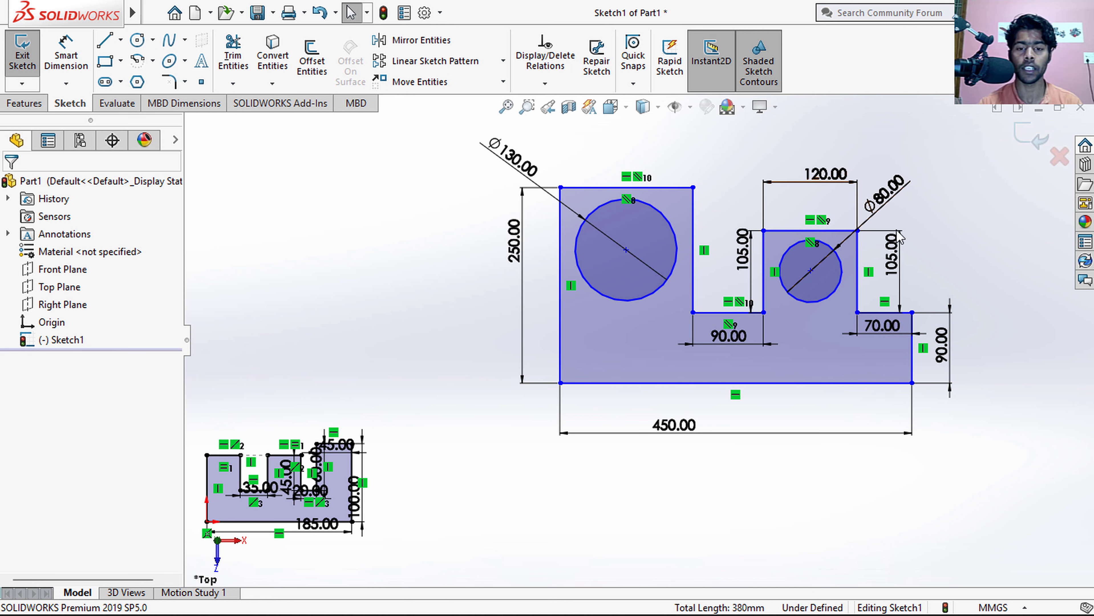
- Draw a vertical line right of the stepped profile and select it for Offset Entities
scroll(416, 425, "up", 2)
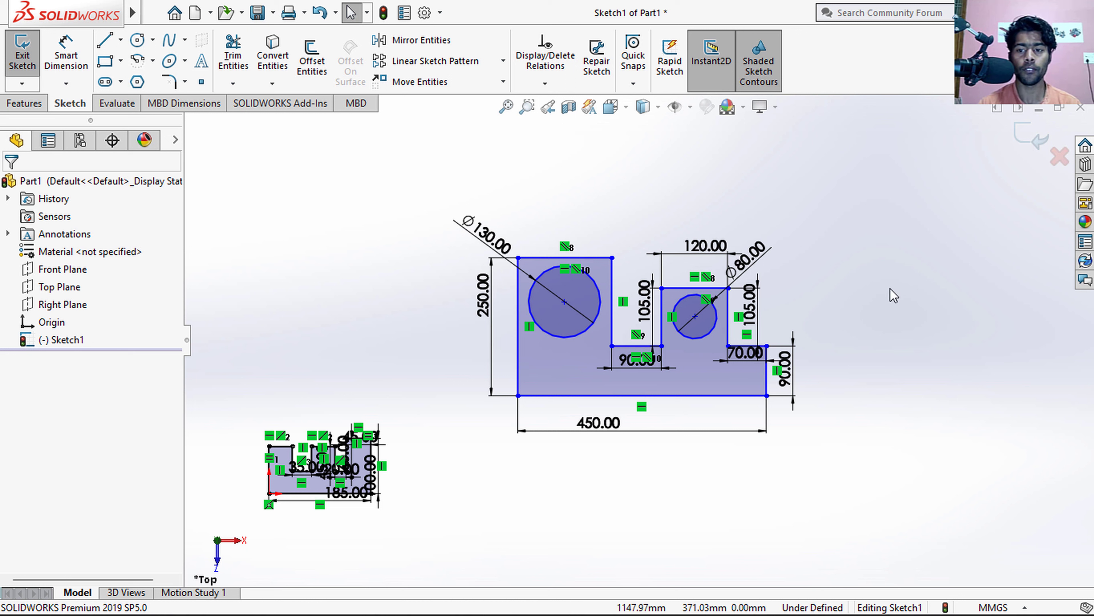
left_click(105, 40)
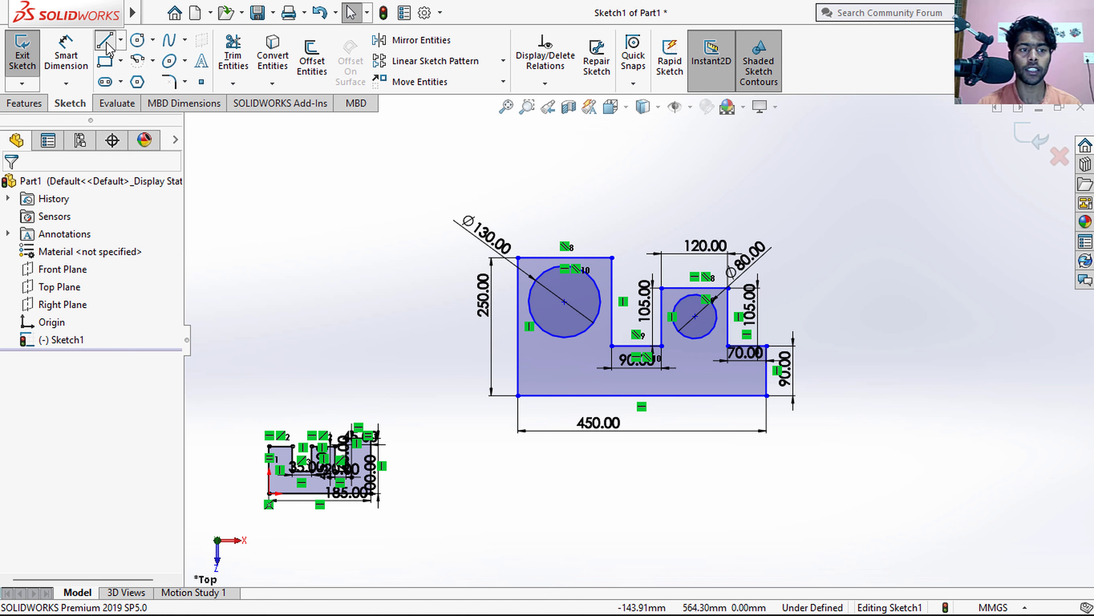
left_click(875, 178)
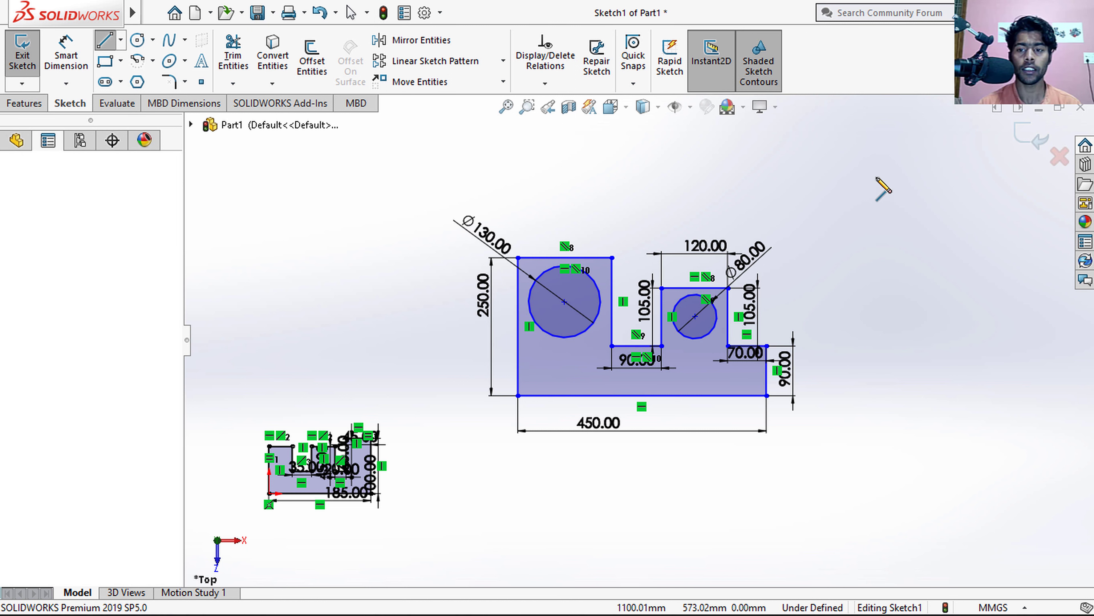
left_click(875, 316)
key("Escape")
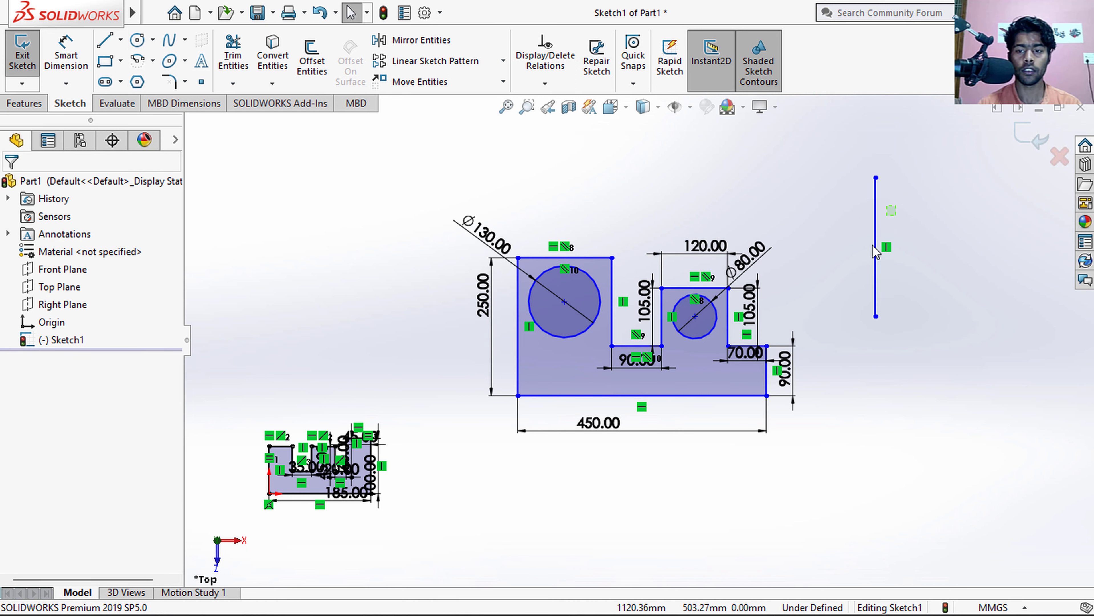
left_click(875, 255)
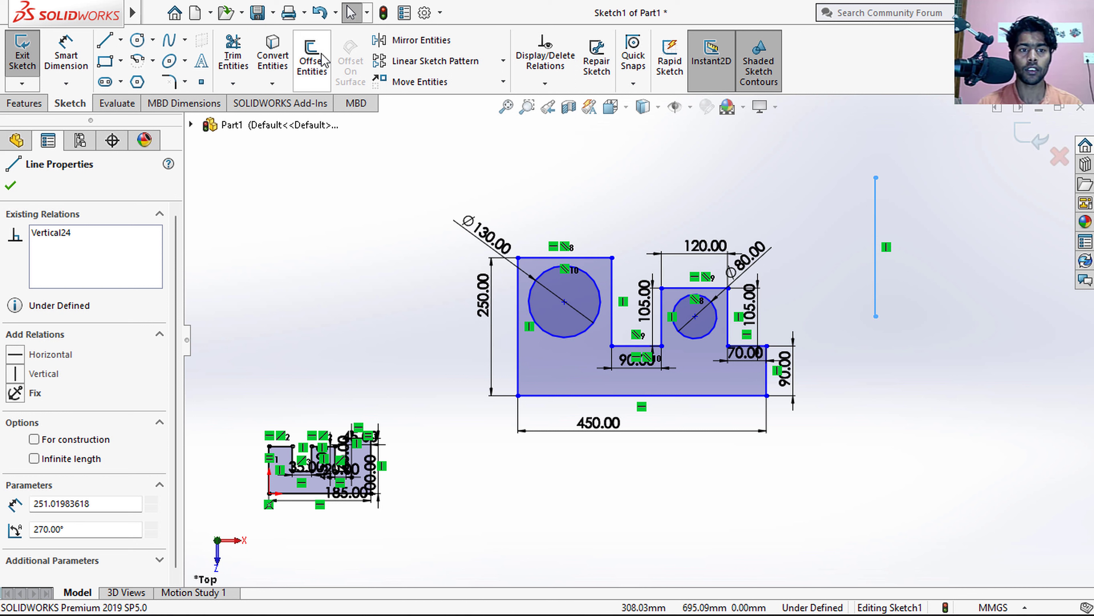
left_click(324, 65)
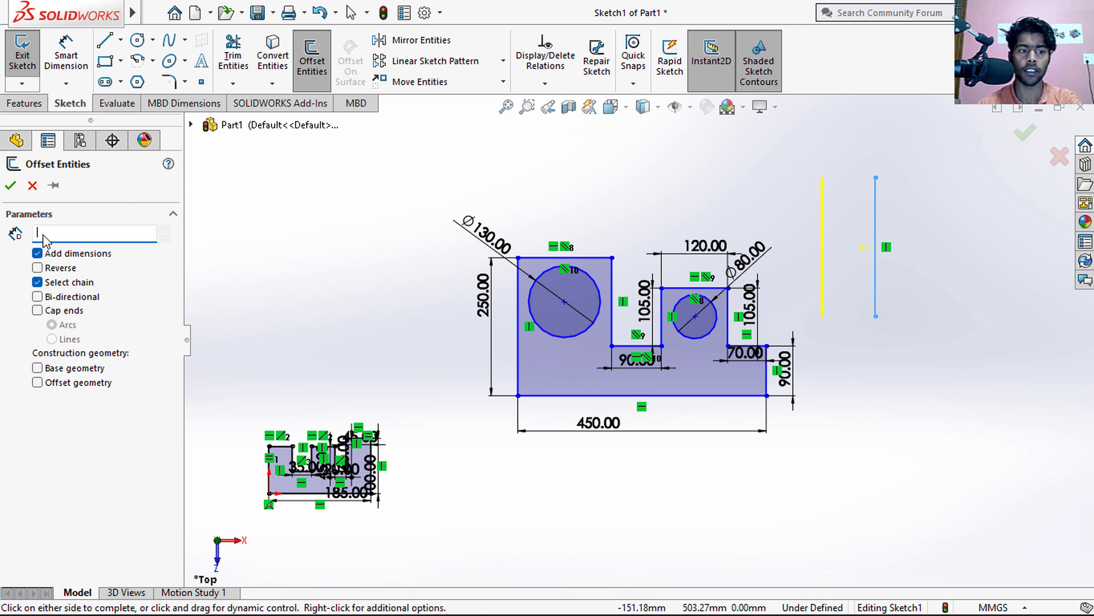
- Offset the vertical line by 90 mm, then box-select the whole stepped profile
type("90")
key("Return")
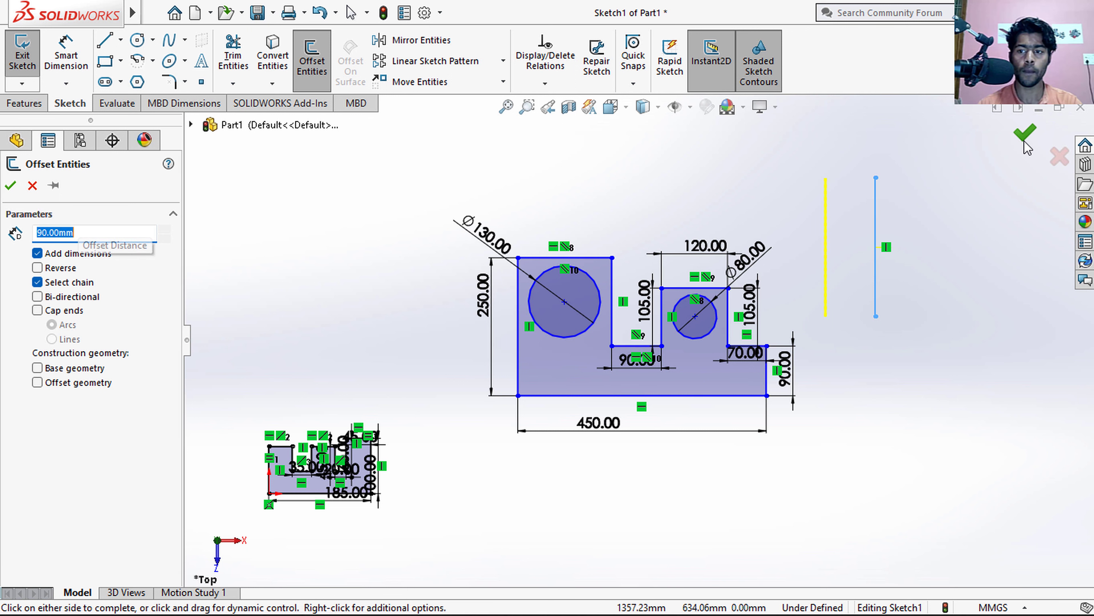
left_click(1024, 140)
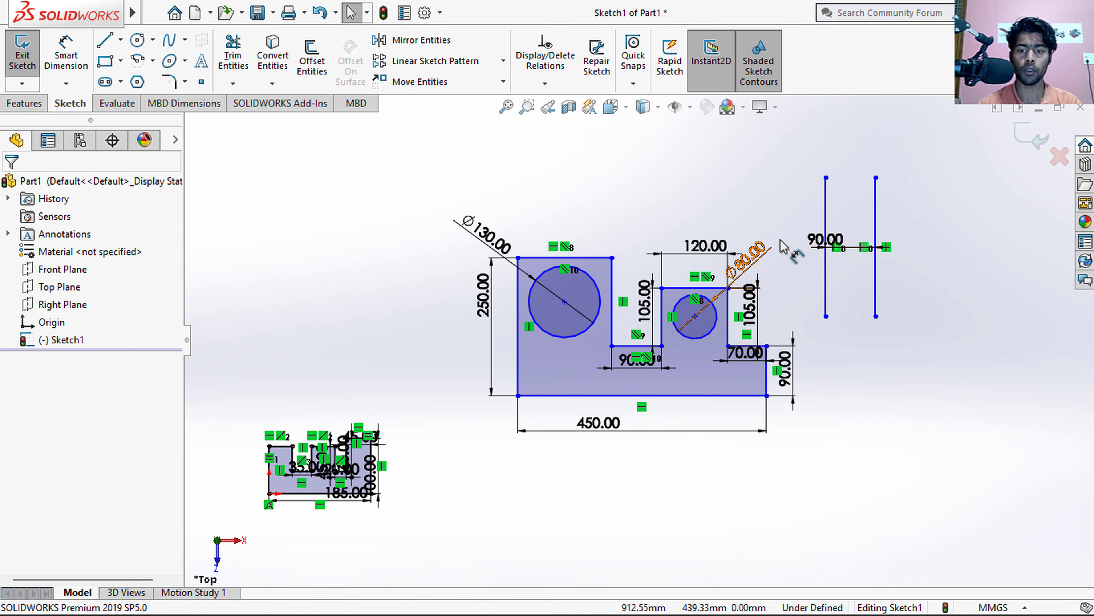
left_click_drag(795, 224, 477, 416)
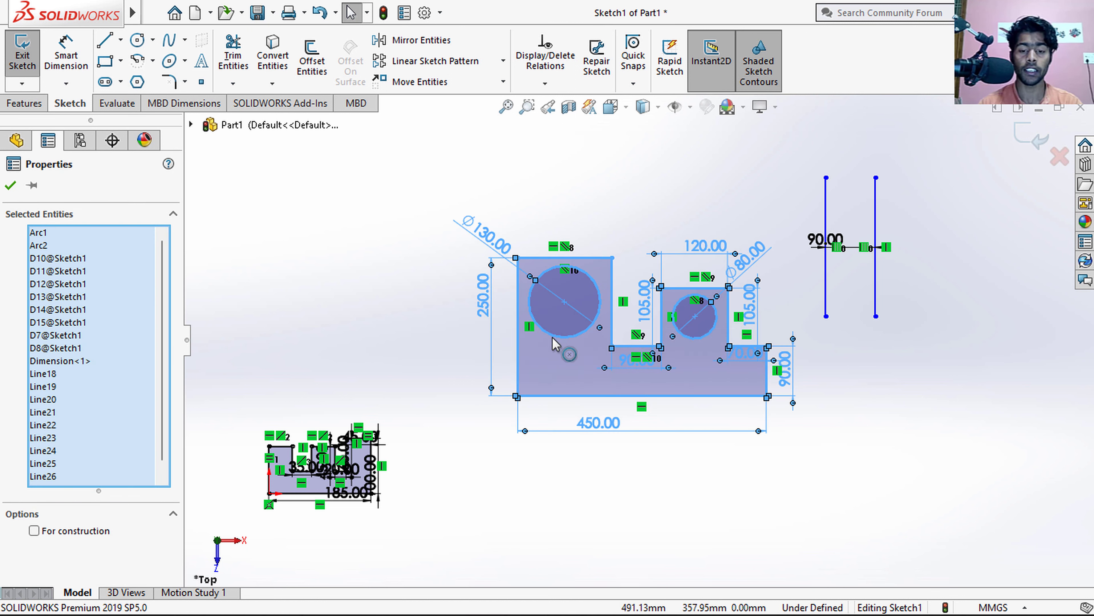
left_click(328, 73)
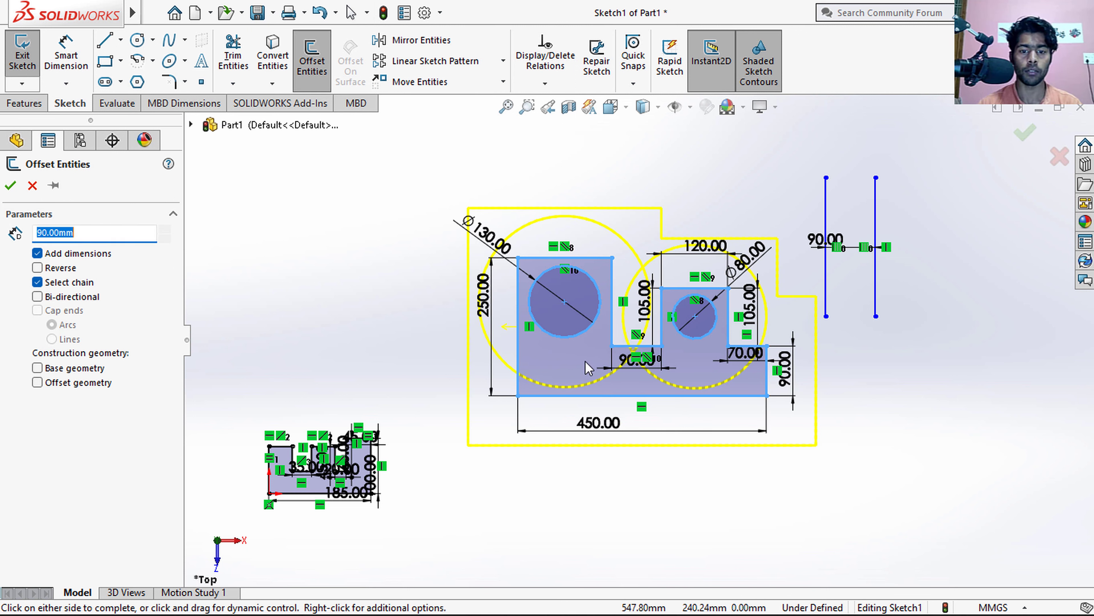
left_click_drag(586, 363, 671, 423)
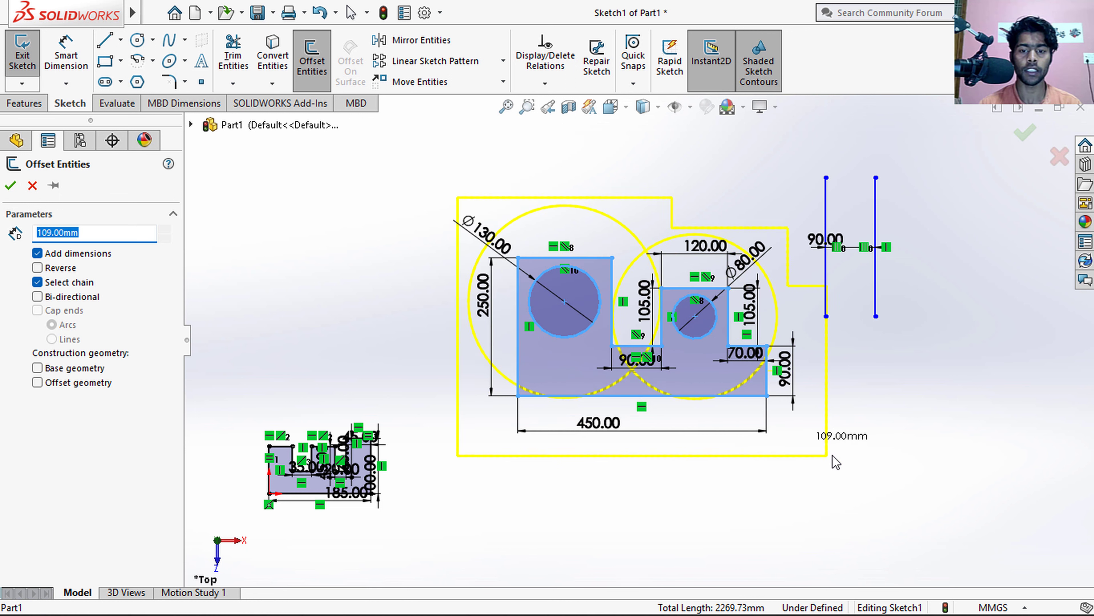
left_click(790, 461)
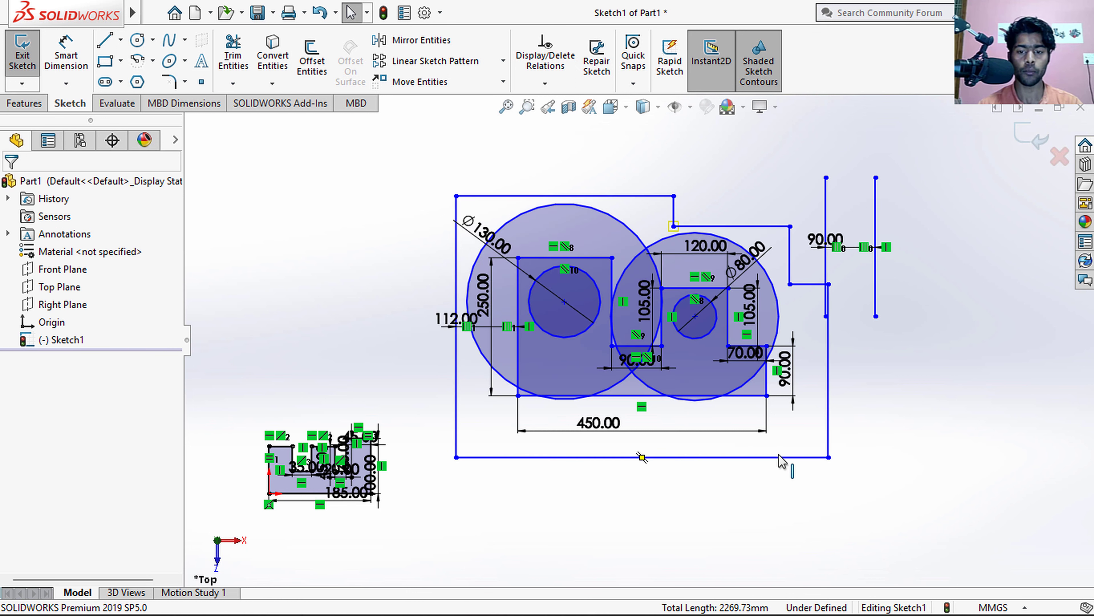
key("ctrl+z")
key("l")
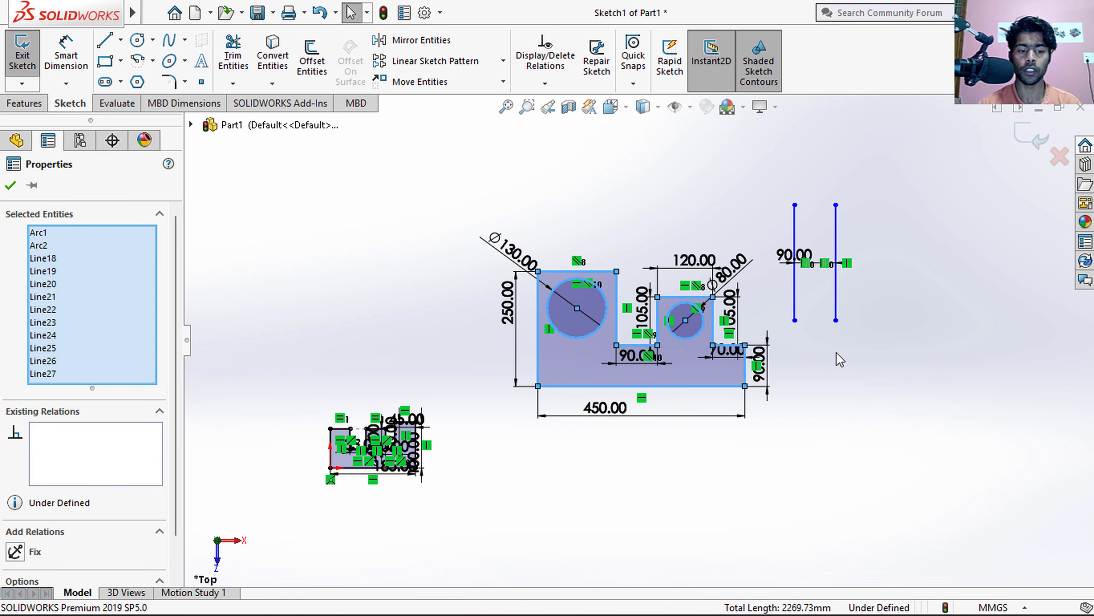
scroll(840, 356, "up", 2)
left_click(898, 349)
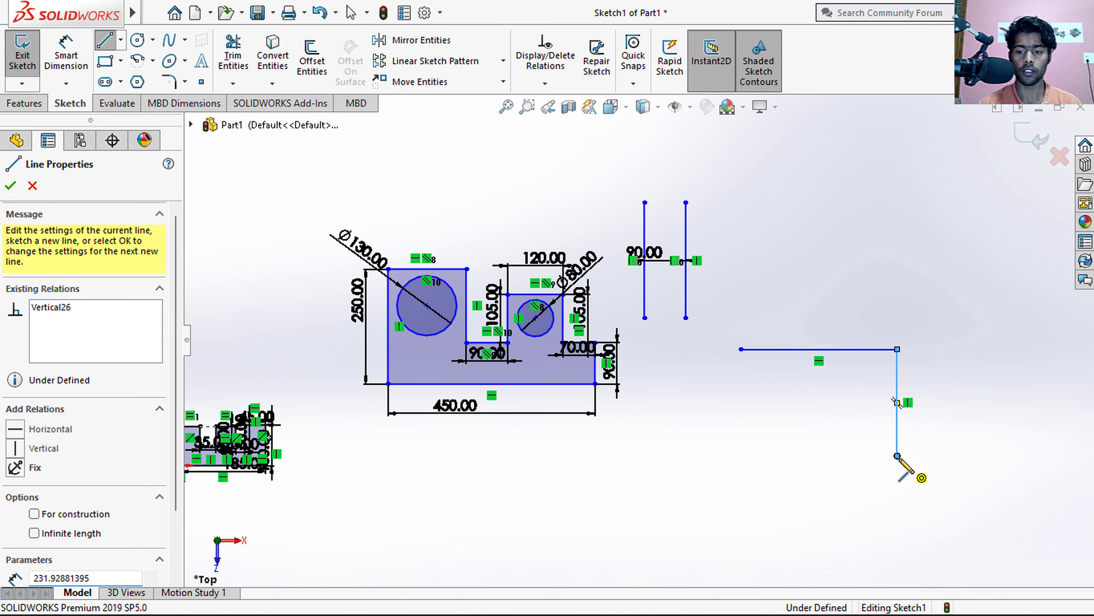
- Draw a closed four-line rectangle lower right of the profile and select all its edges
left_click(898, 456)
left_click(741, 456)
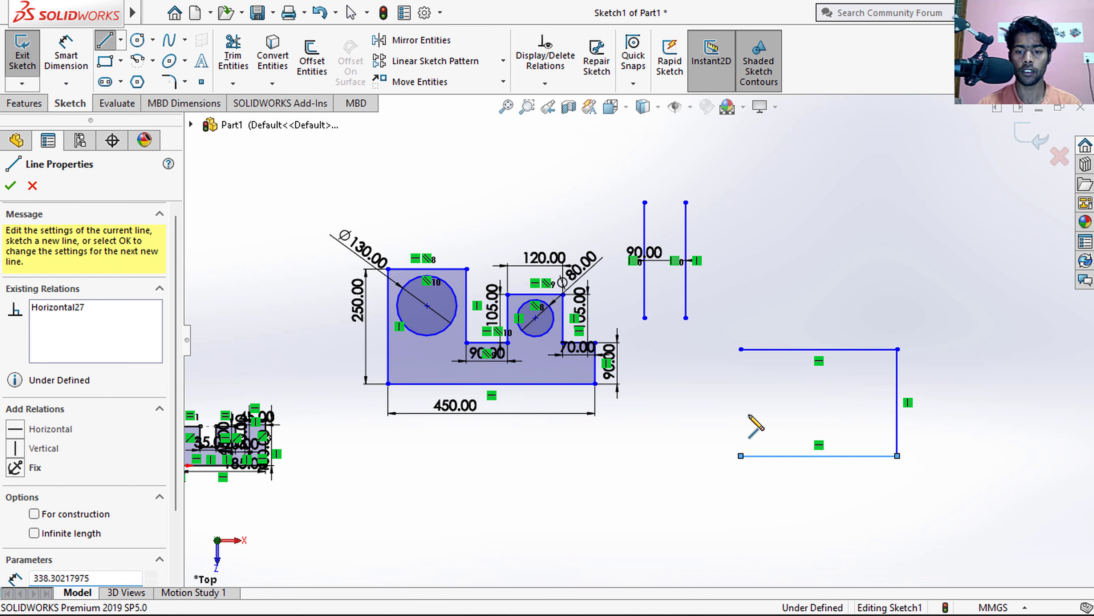
left_click(740, 350)
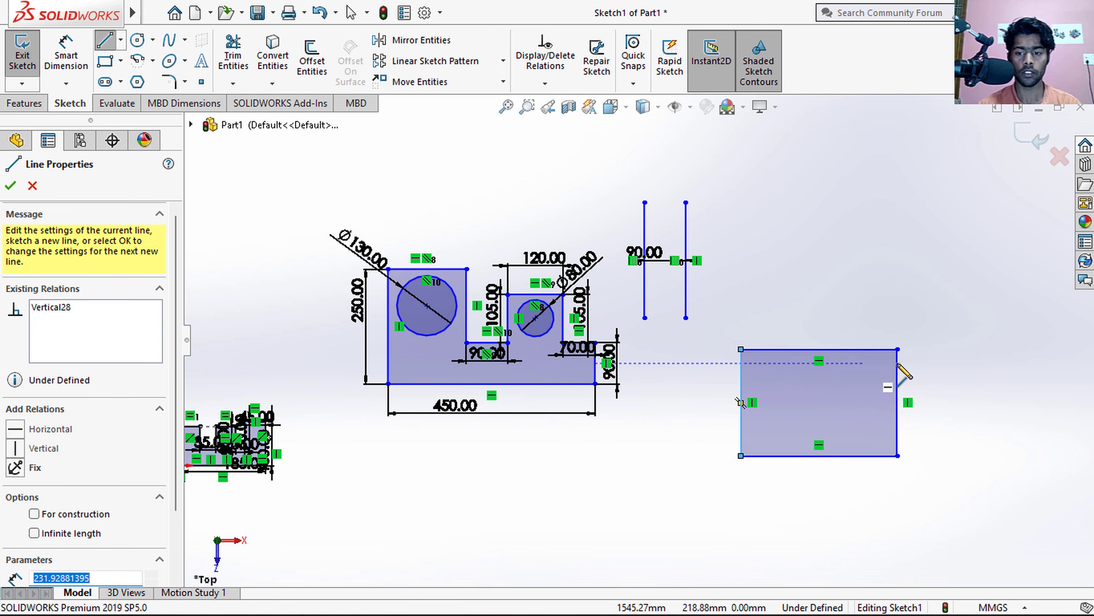
key("Escape")
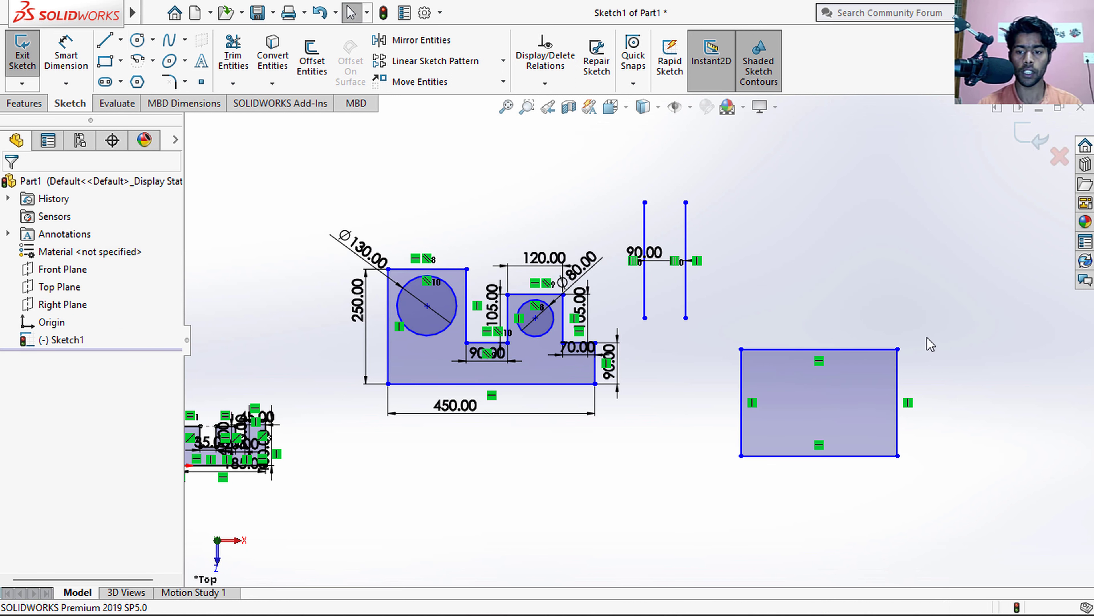
left_click_drag(927, 336, 718, 476)
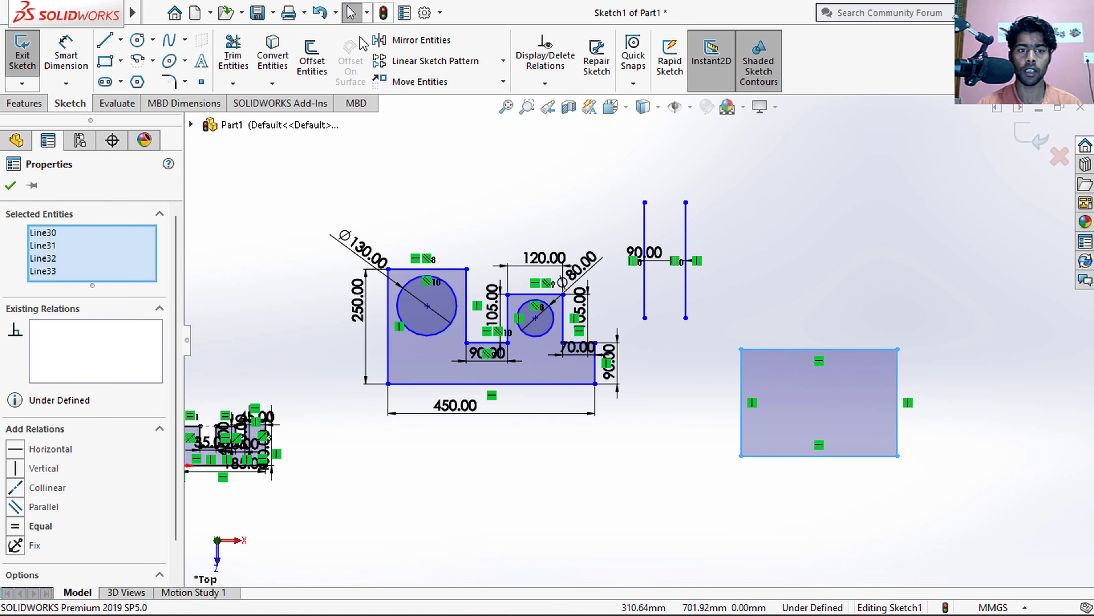
- Try and undo a 40 mm rectangle offset, then remove its left edge to leave a bracket
left_click(312, 58)
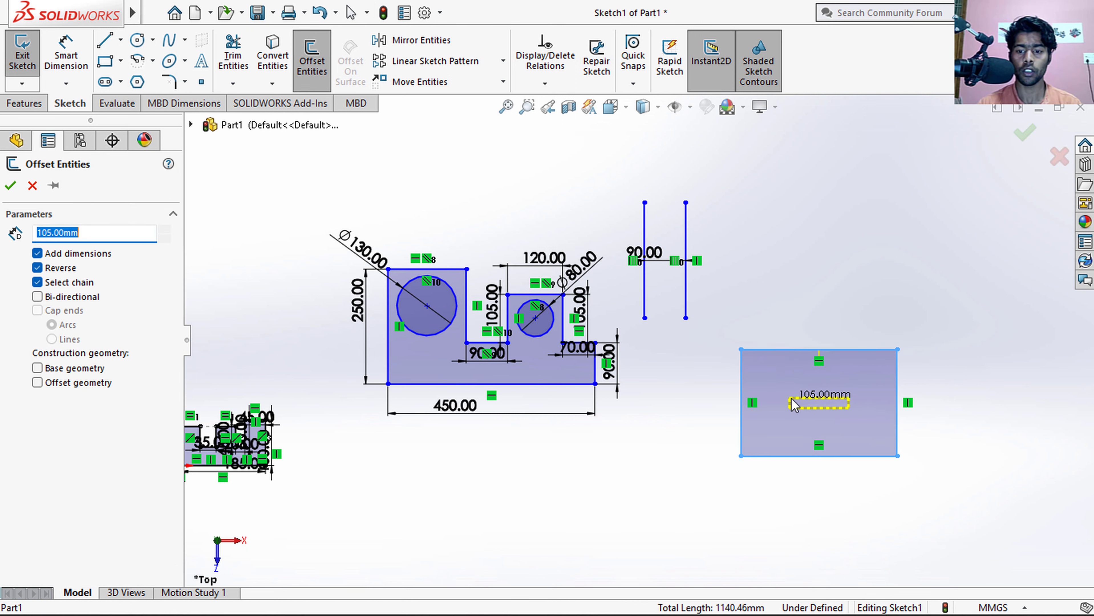
left_click(897, 482)
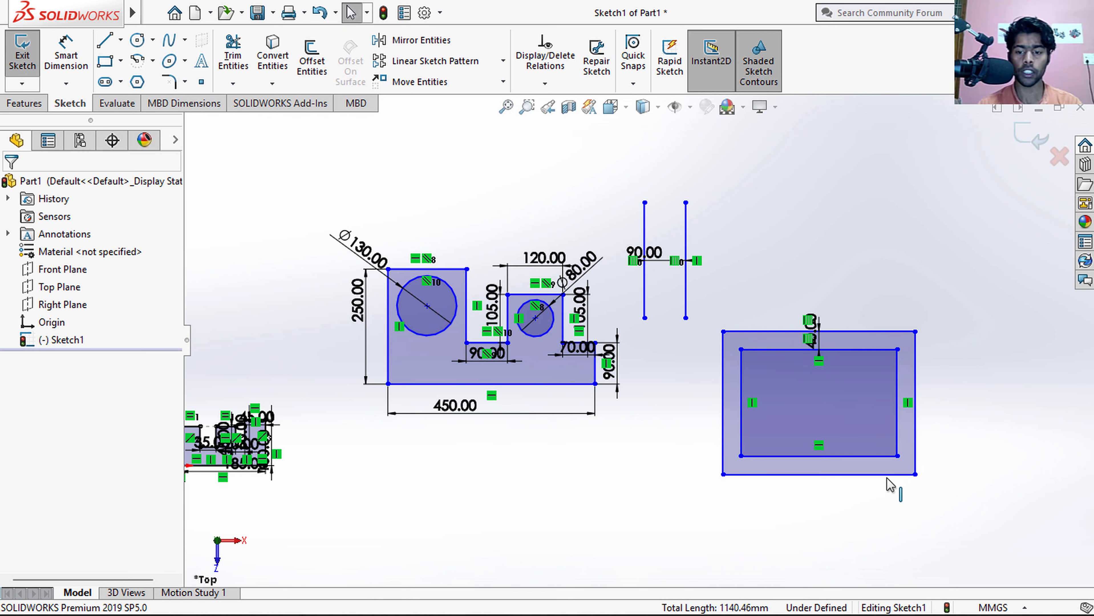
key("ctrl+z")
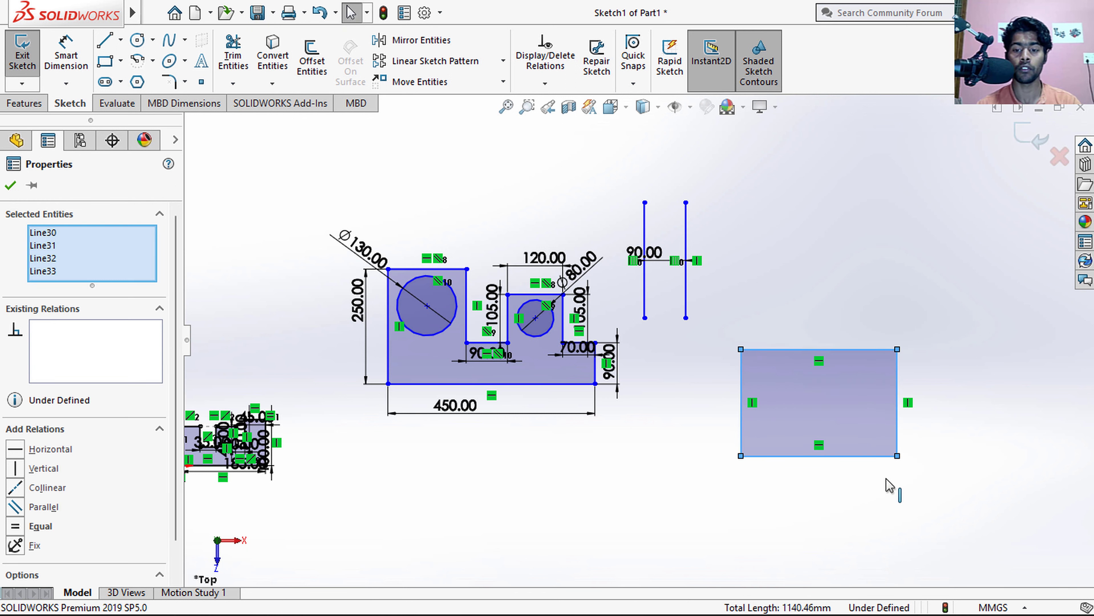
left_click(822, 311)
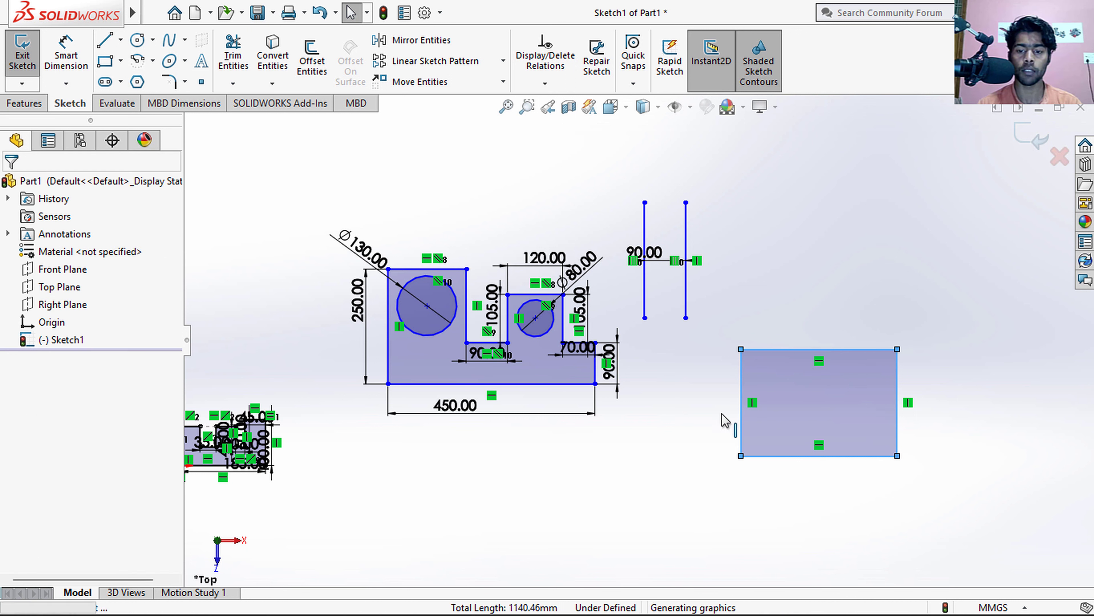
left_click(897, 386)
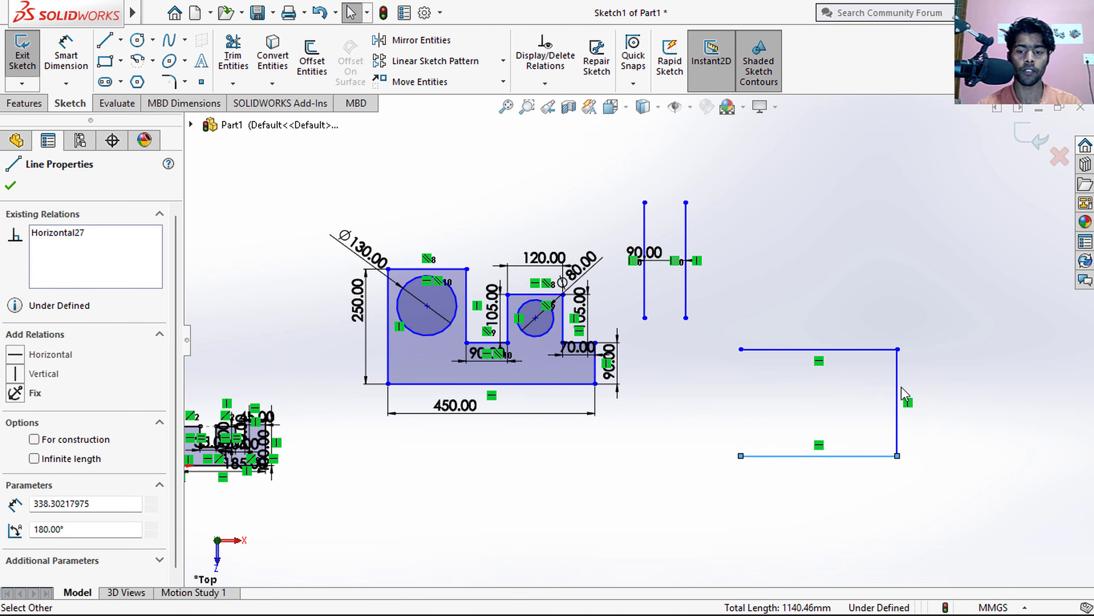
mouse_move(741, 456)
left_mouse_down()
mouse_move(752, 360)
mouse_move(743, 351)
left_mouse_up()
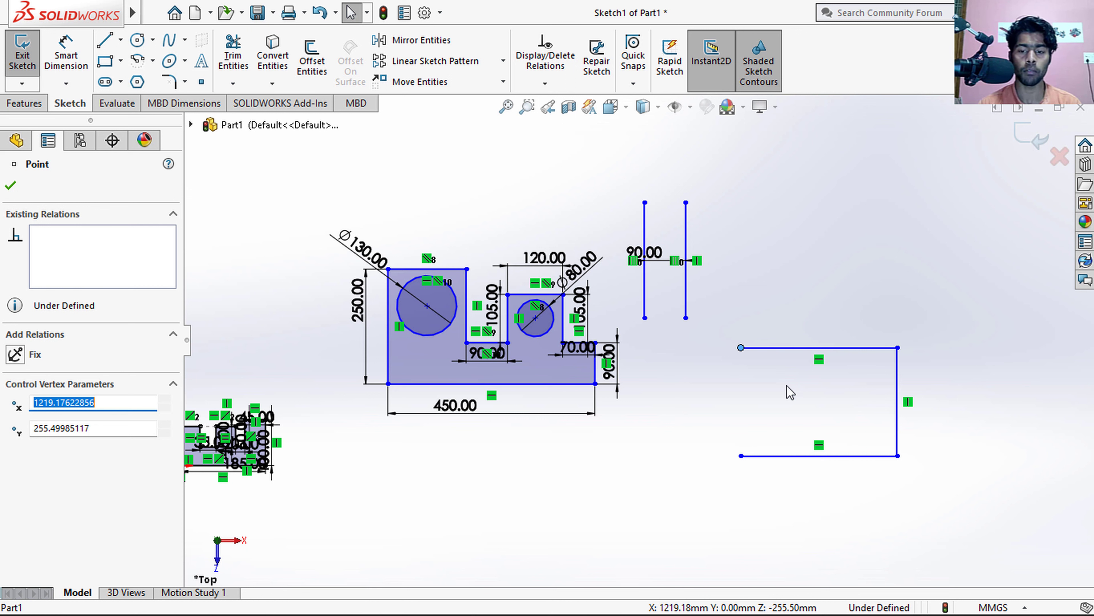
- Select the bracket lines, then clear and select the whole stepped profile with dimensions
left_click_drag(920, 329, 719, 493)
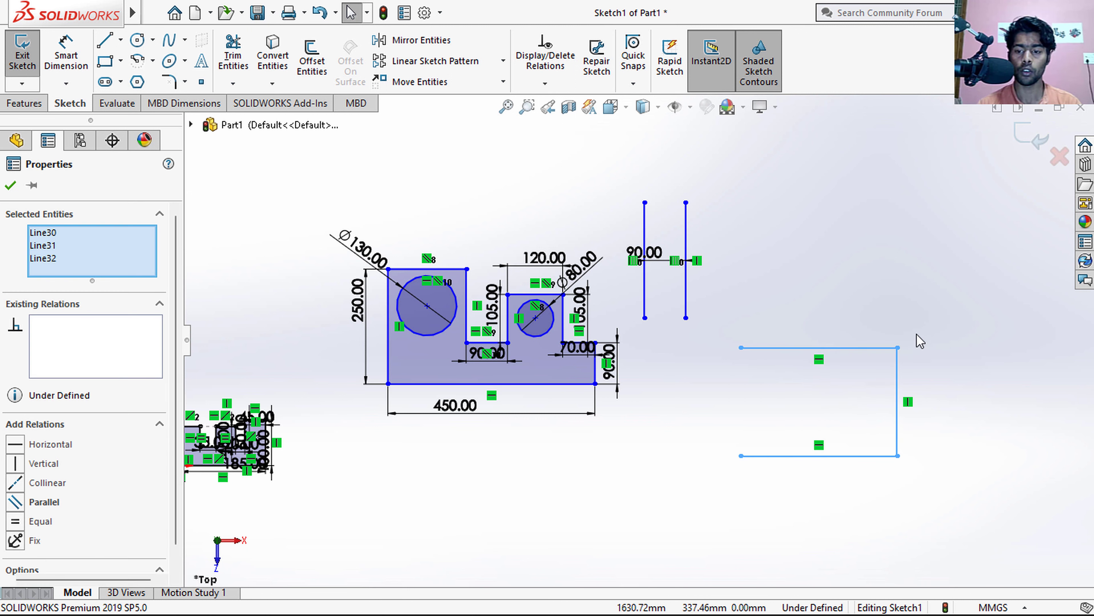
left_click_drag(931, 309, 700, 475)
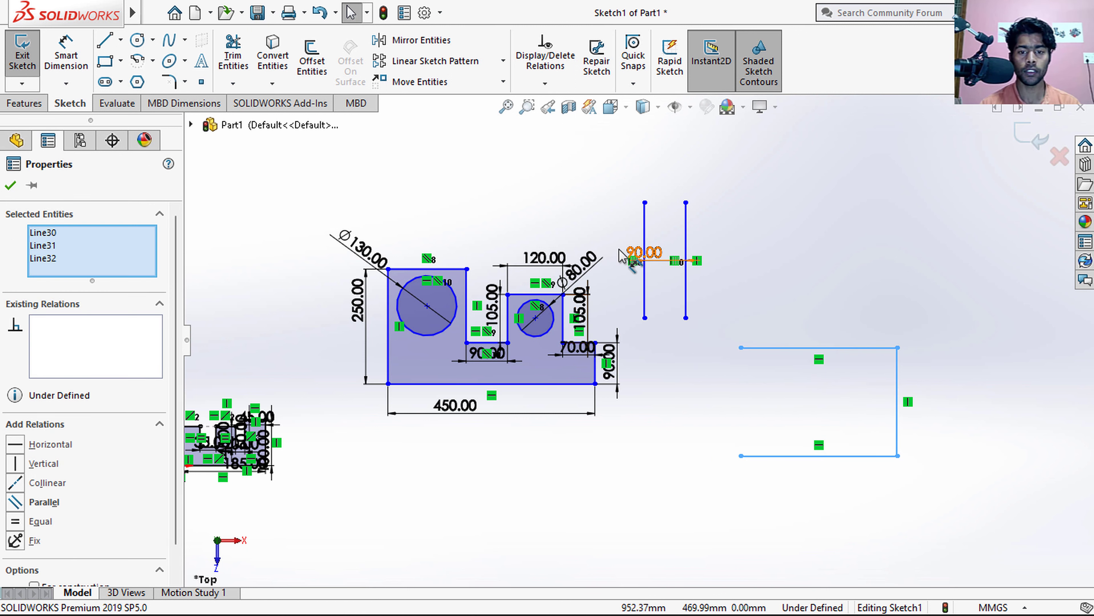
key("Escape")
left_click_drag(325, 210, 625, 431)
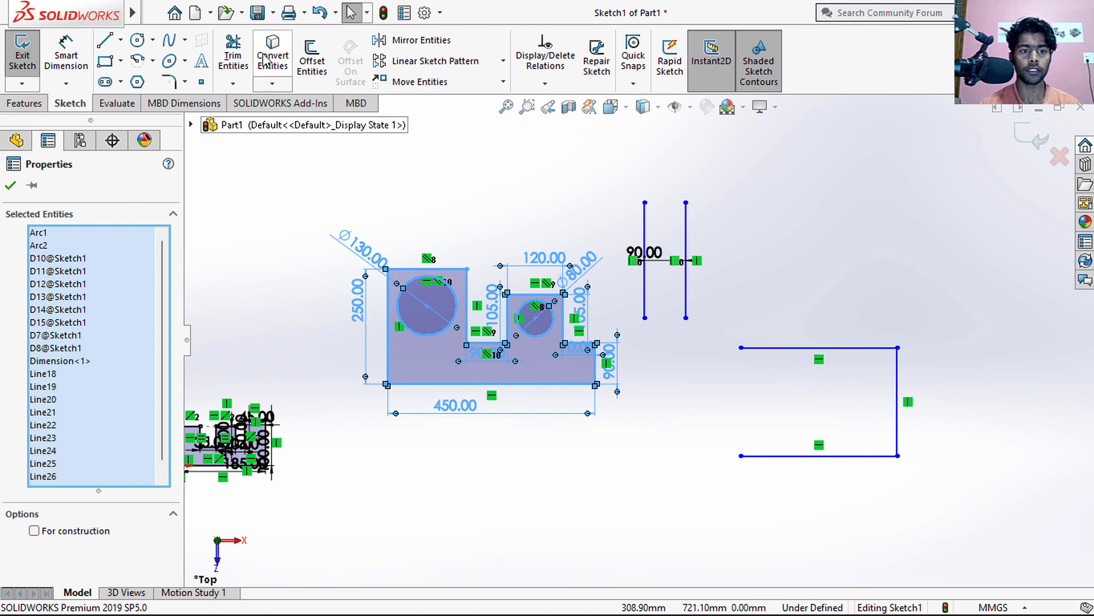
left_click(421, 40)
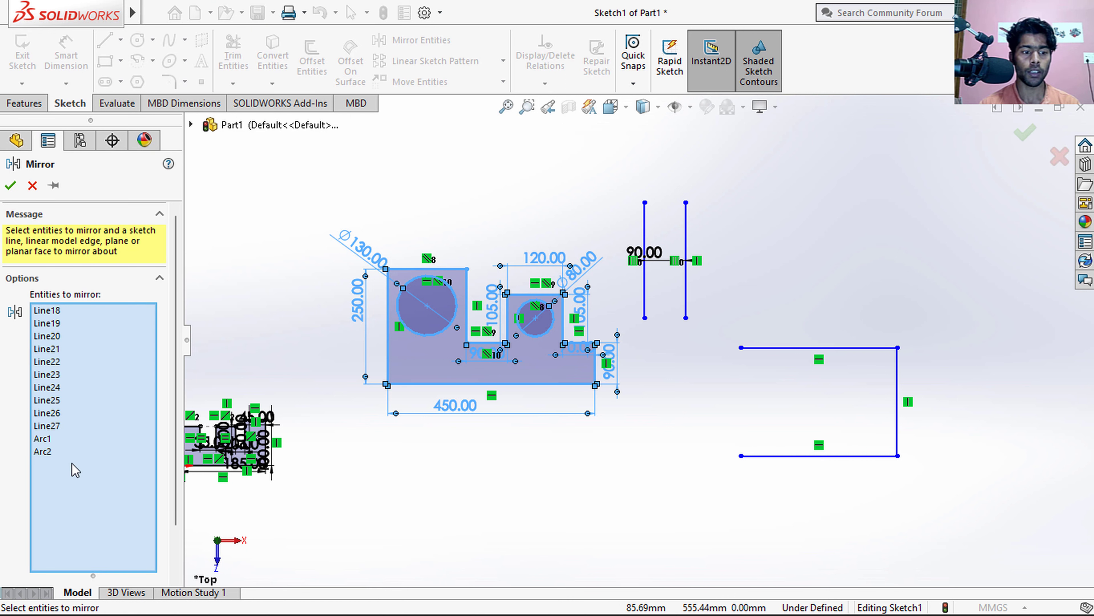
mouse_move(175, 359)
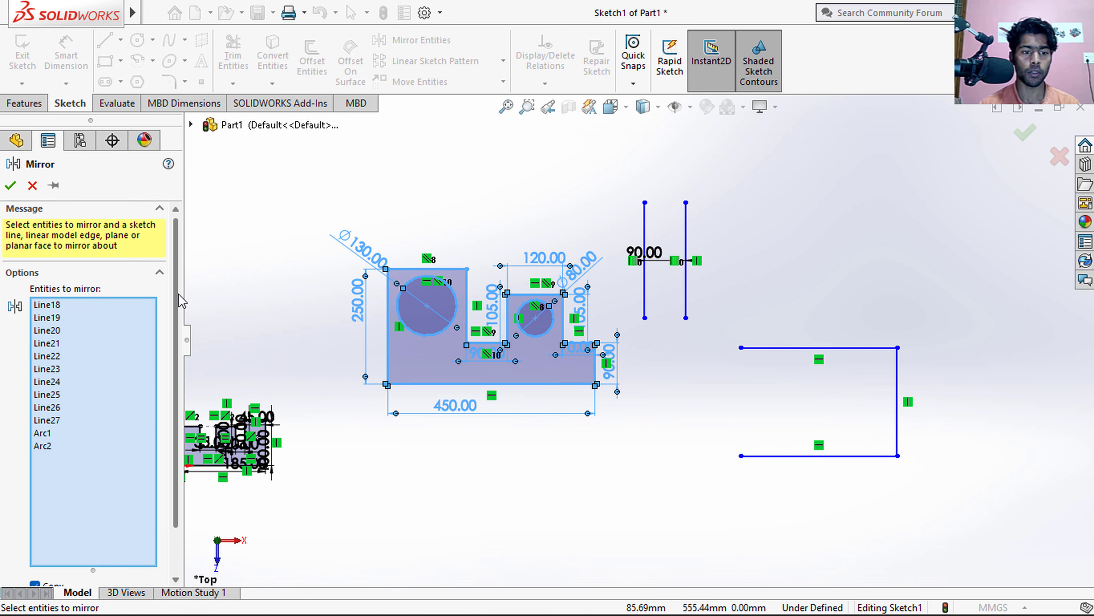
scroll(181, 302, "down", 3)
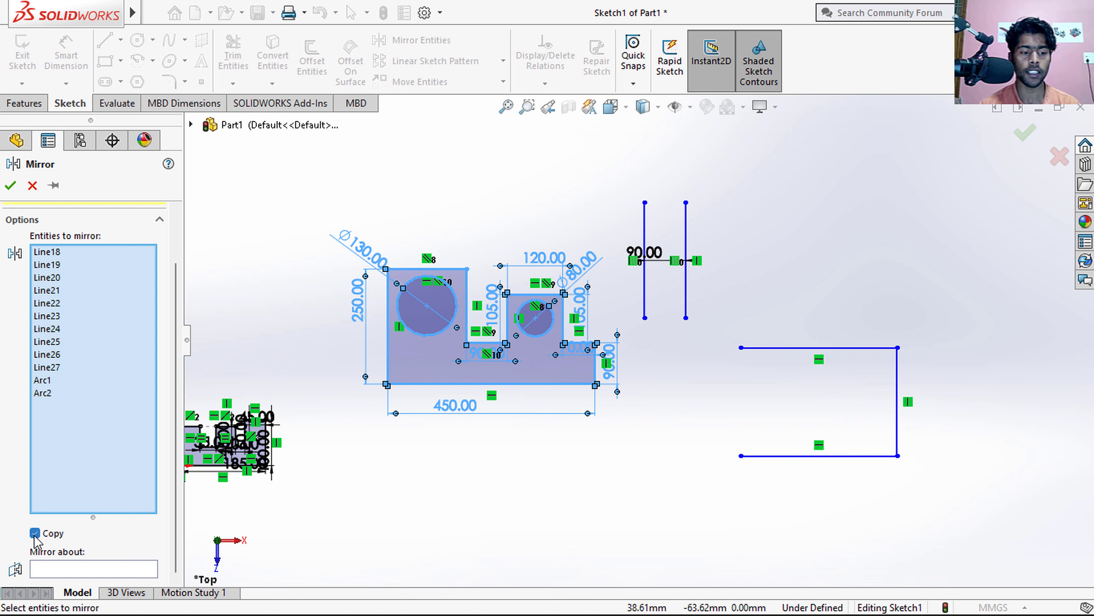
left_click(108, 569)
left_click(432, 384)
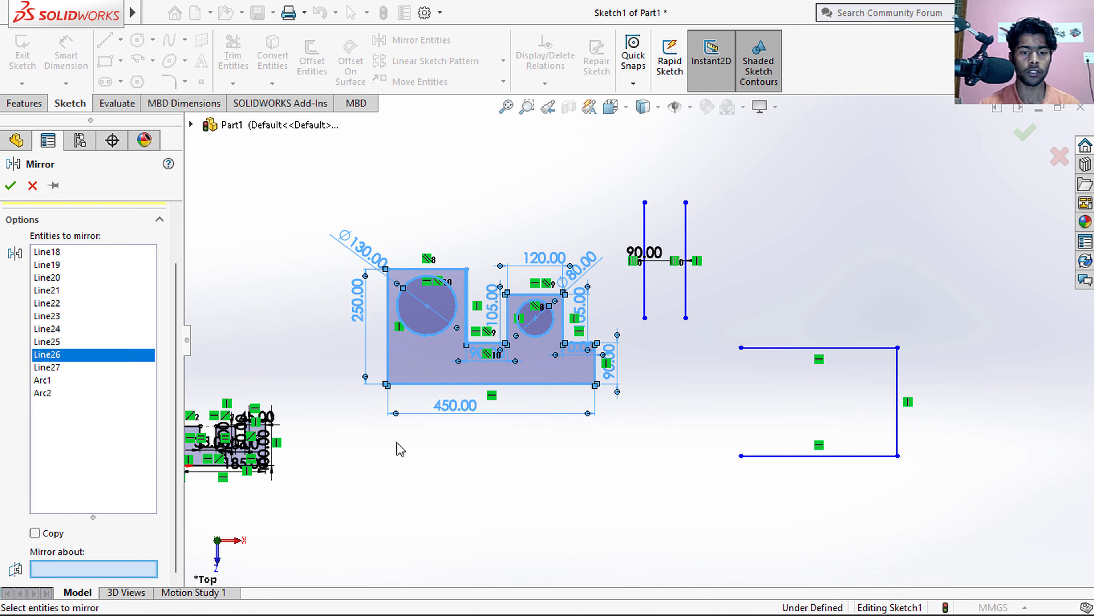
left_click(644, 225)
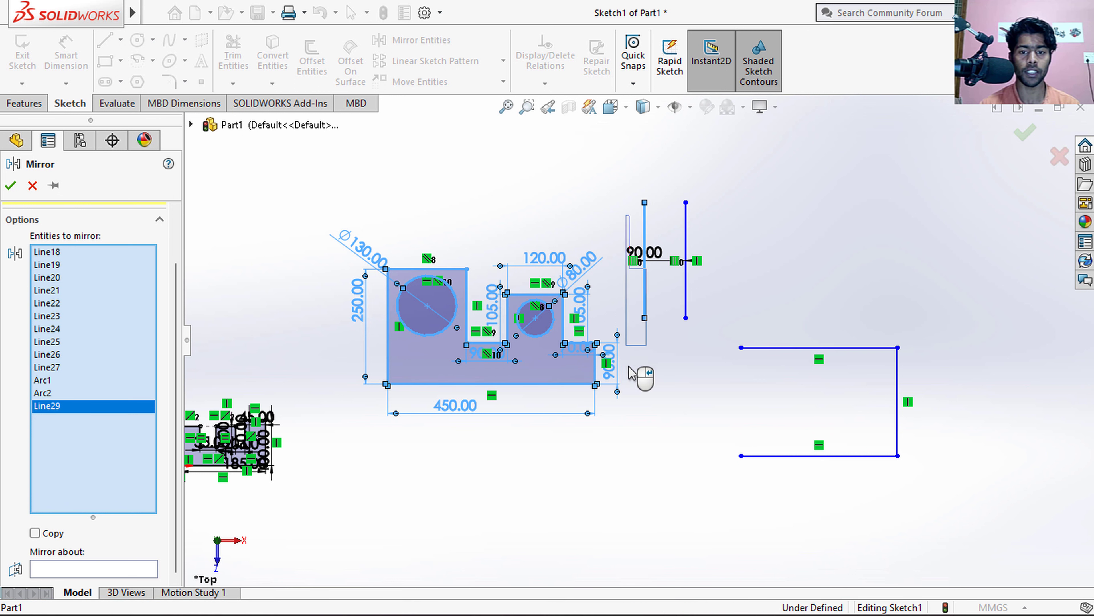
left_click_drag(634, 402, 634, 404)
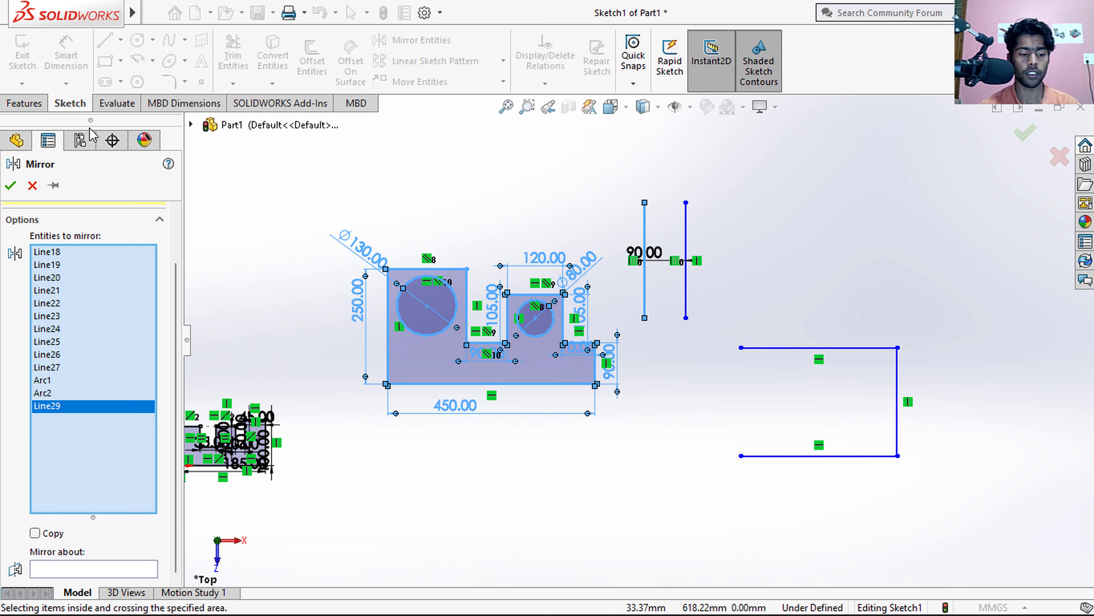
key("Escape")
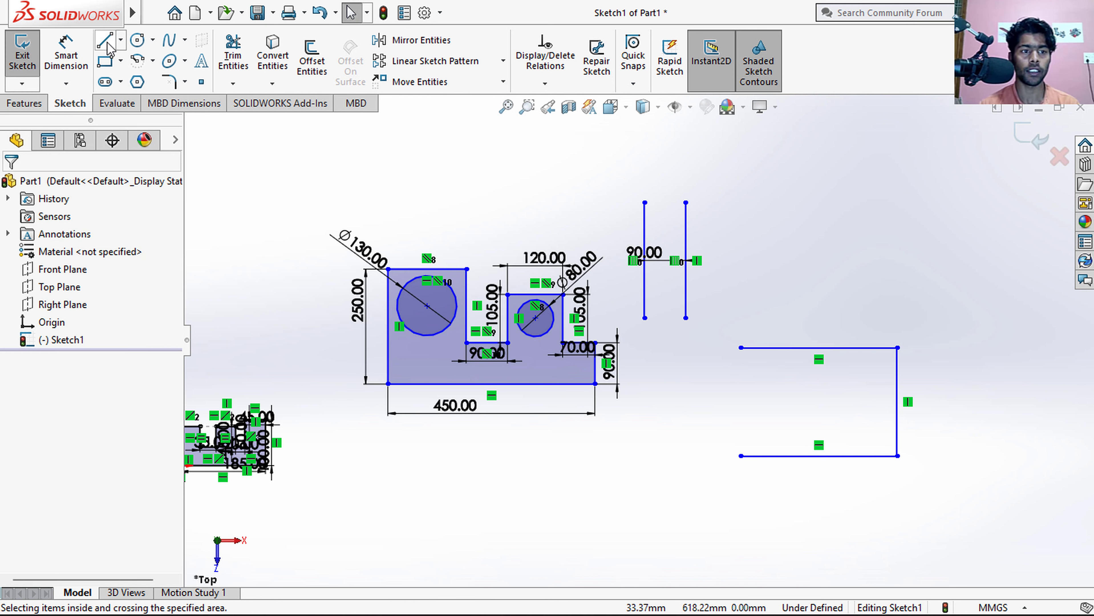
left_click(106, 42)
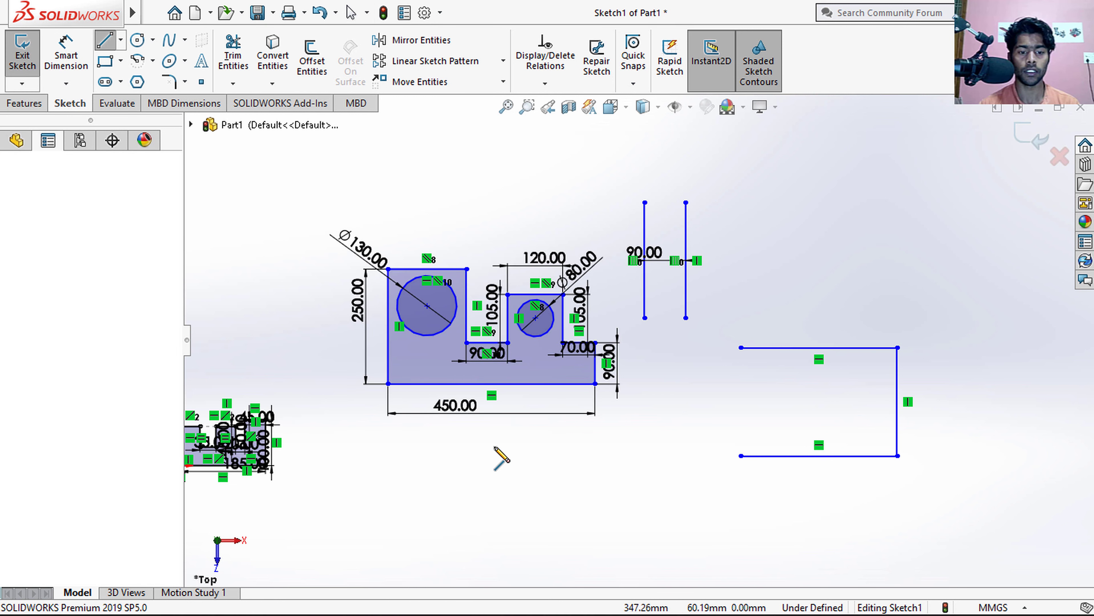
- Draw a long horizontal line below the profile, then reselect the profile with its dimensions
left_click(339, 437)
left_click(656, 437)
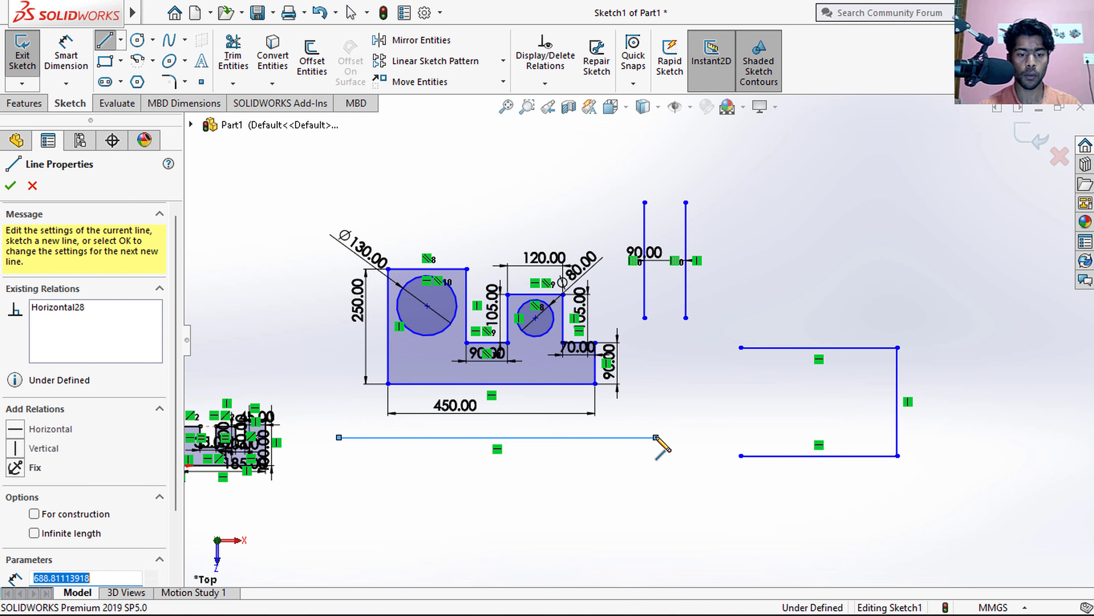
key("Escape")
left_click_drag(612, 239, 345, 427)
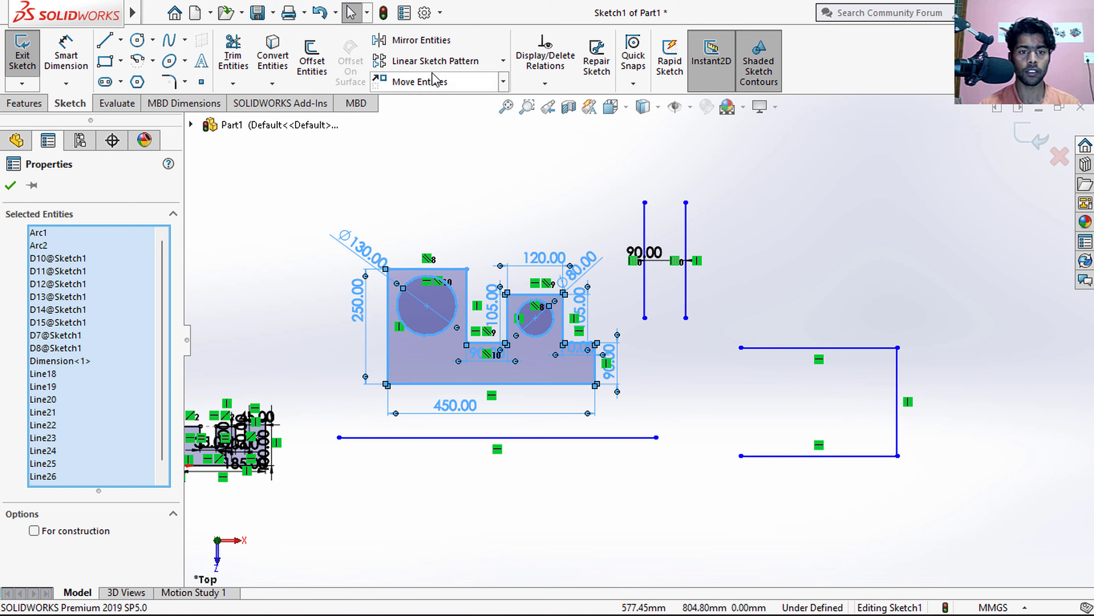
- Mirror the stepped profile about the horizontal line, then box-select the original above it
left_click(418, 41)
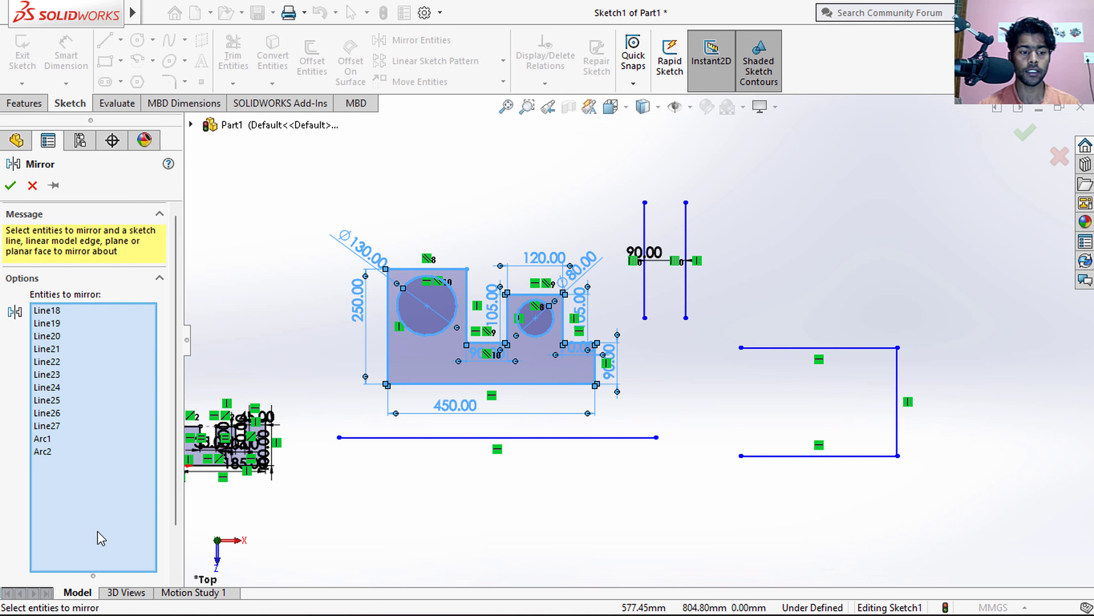
scroll(86, 524, "down", 2)
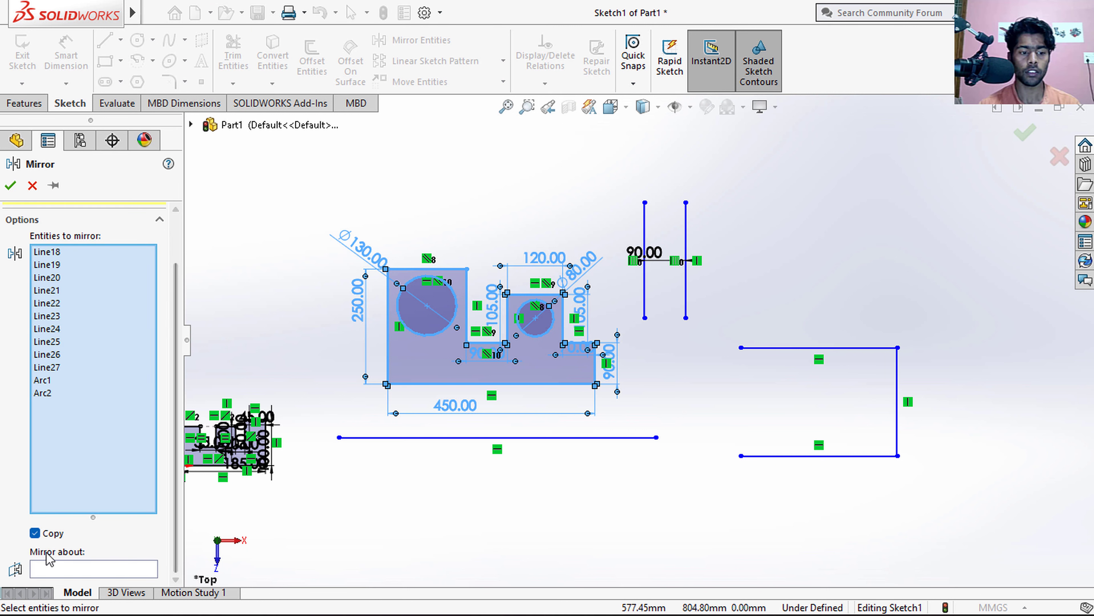
left_click(59, 570)
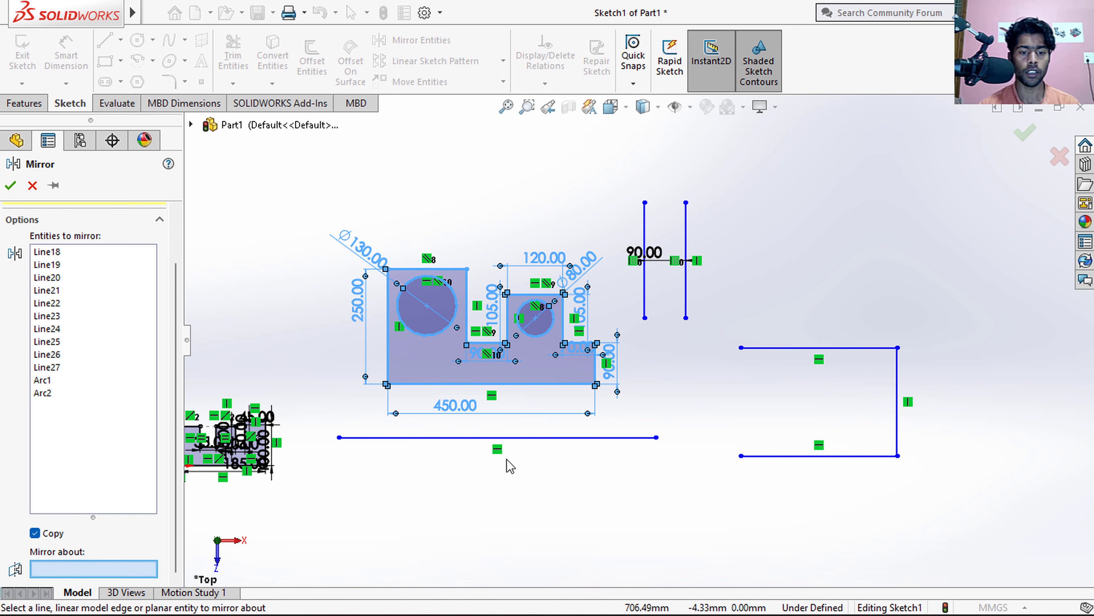
left_click(487, 438)
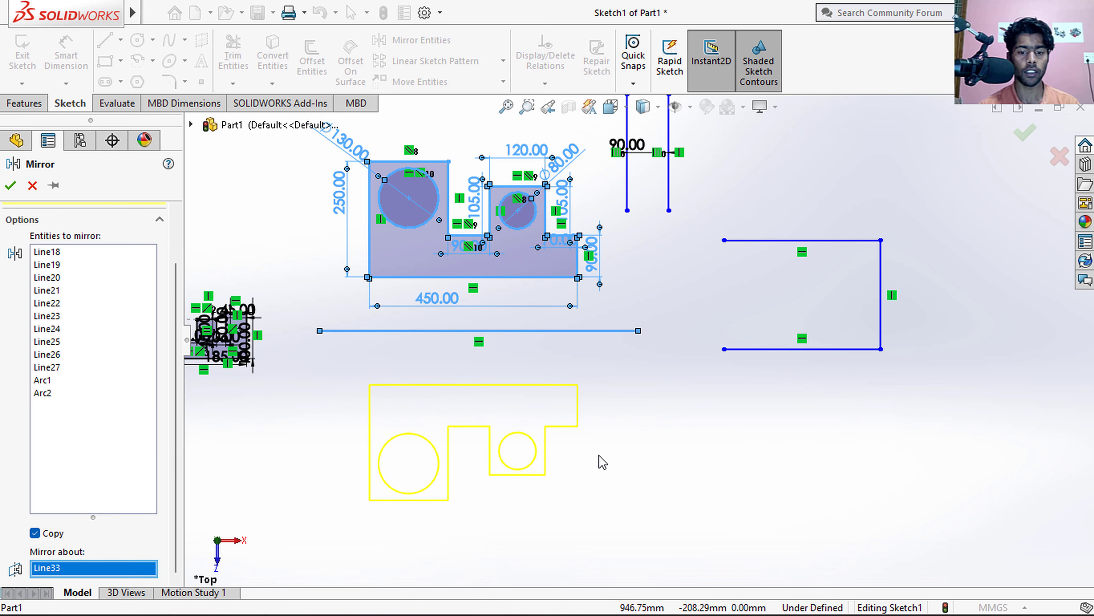
right_click(603, 462)
key("Escape")
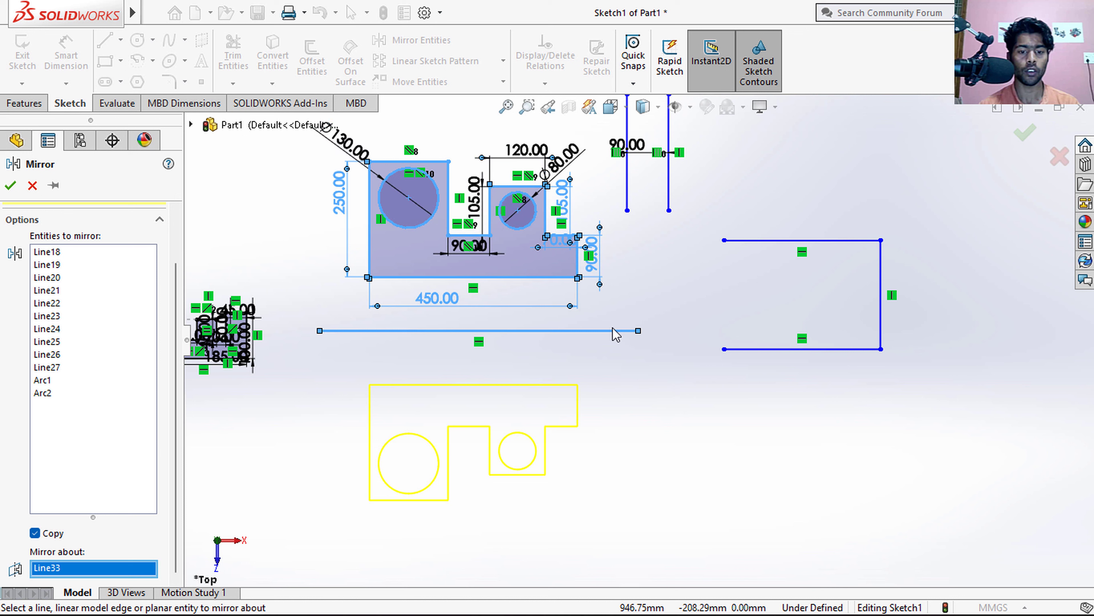
key("Return")
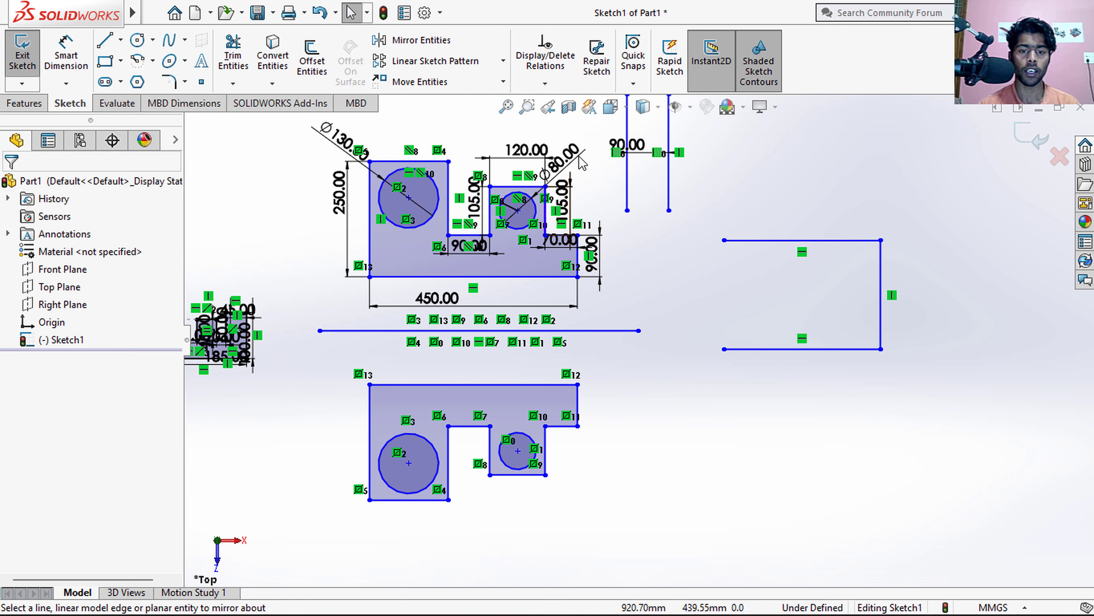
left_click_drag(583, 163, 335, 298)
- Delete the original profile and the three-sided bracket, then select the small left outline
key("Delete")
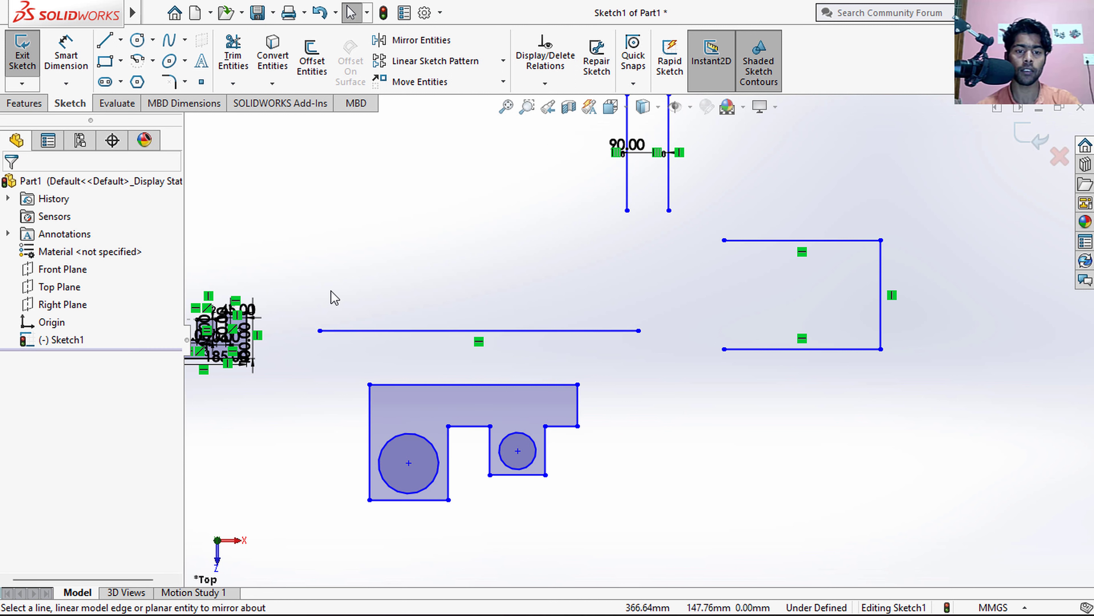
left_click_drag(942, 213, 700, 412)
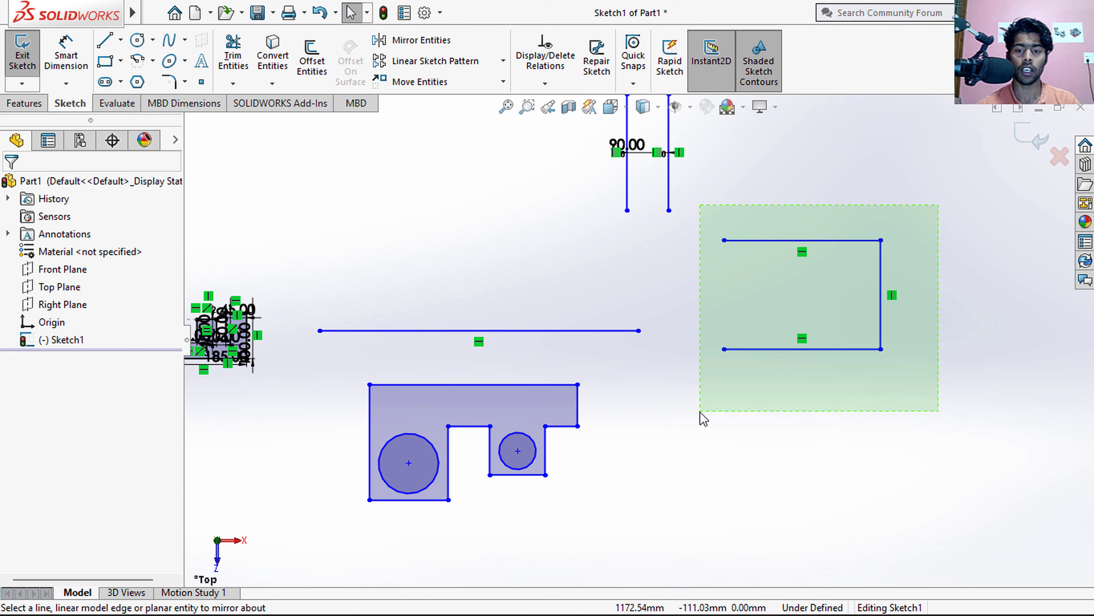
key("Delete")
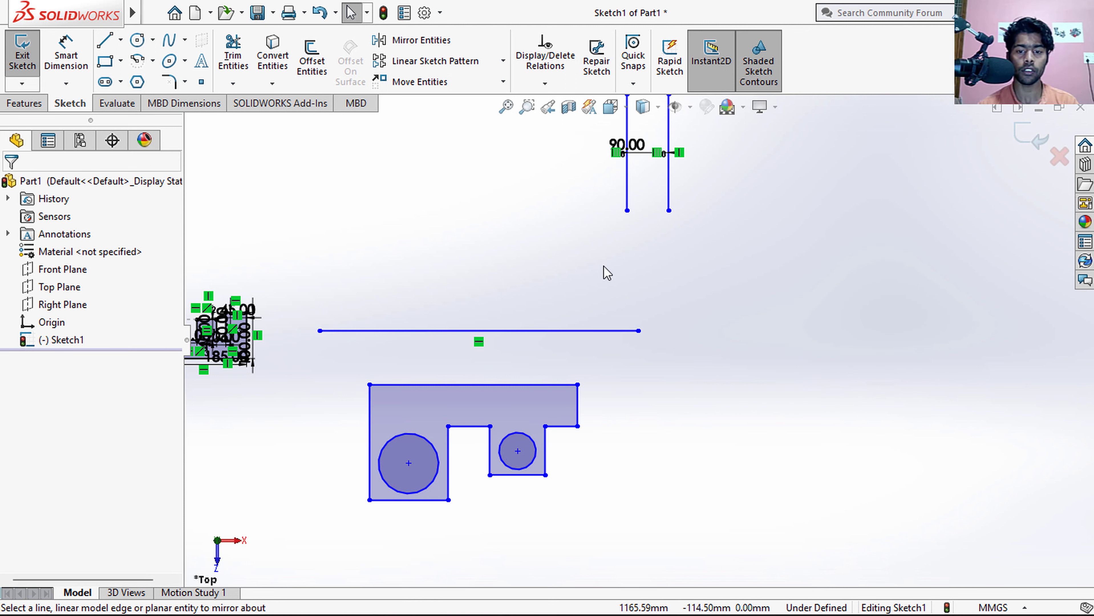
middle_click_drag(669, 293, 442, 288, "ctrl")
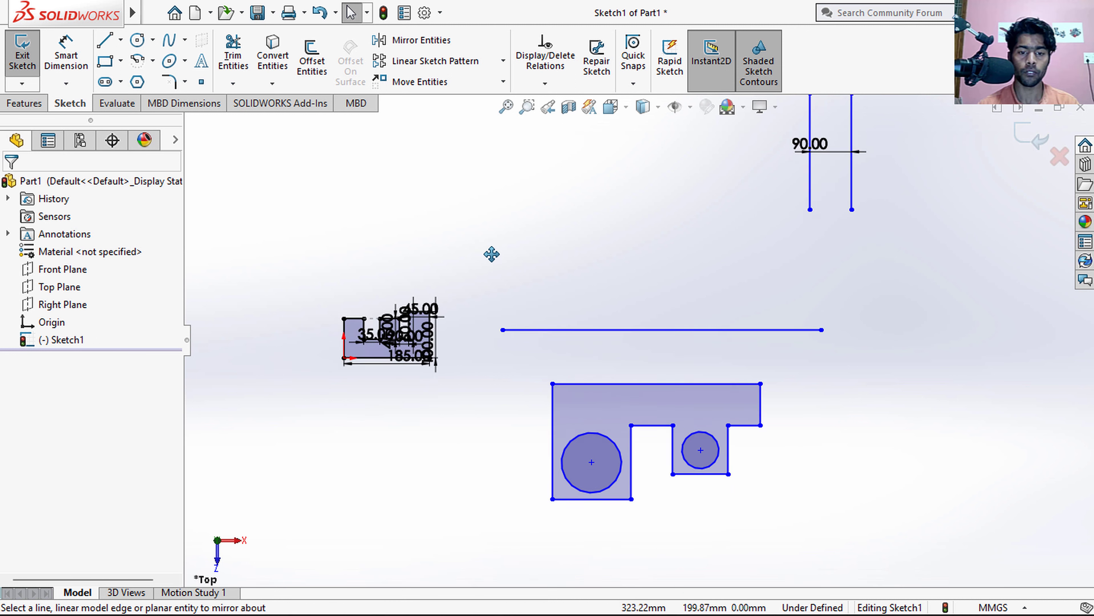
left_click_drag(442, 250, 281, 373)
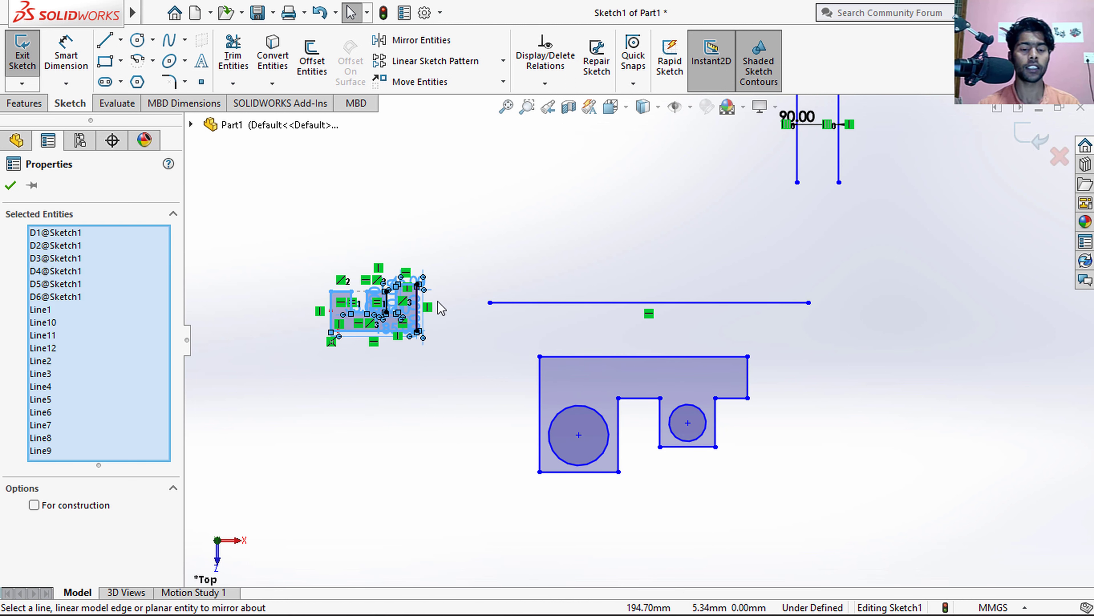
left_click(470, 305)
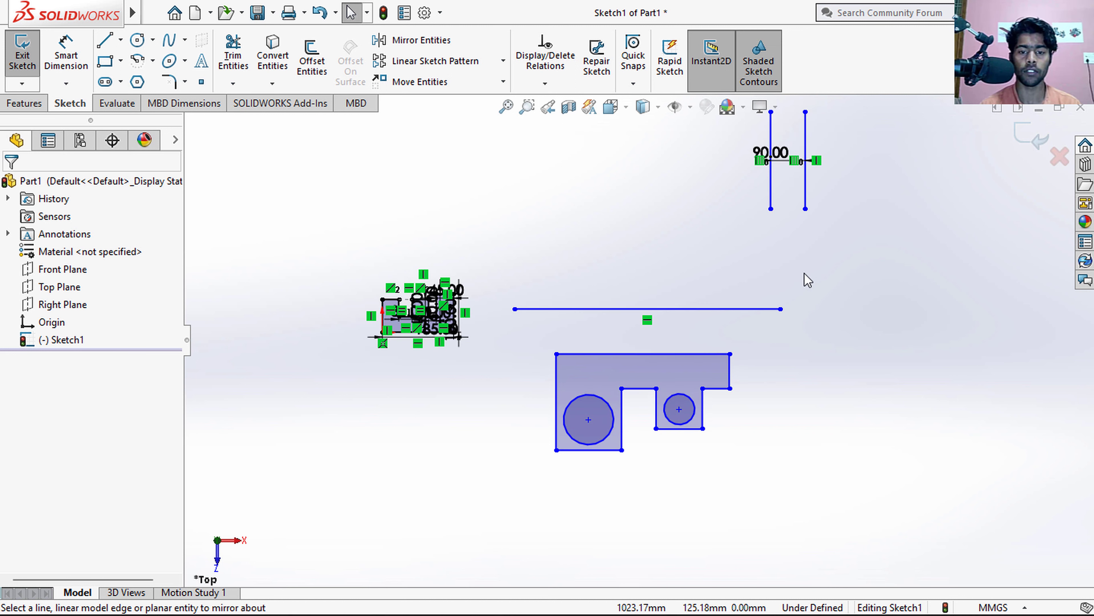
scroll(817, 264, "up", 1)
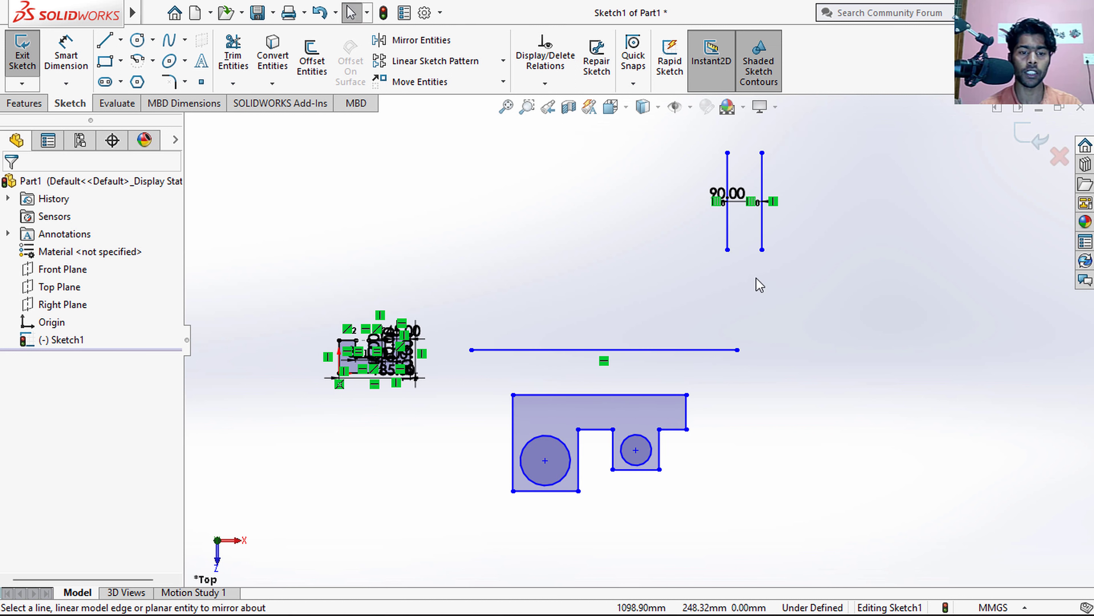
- Box-select the two vertical helper lines, Line28 and Line29, with their 90.00 dimension
left_click_drag(826, 154, 671, 275)
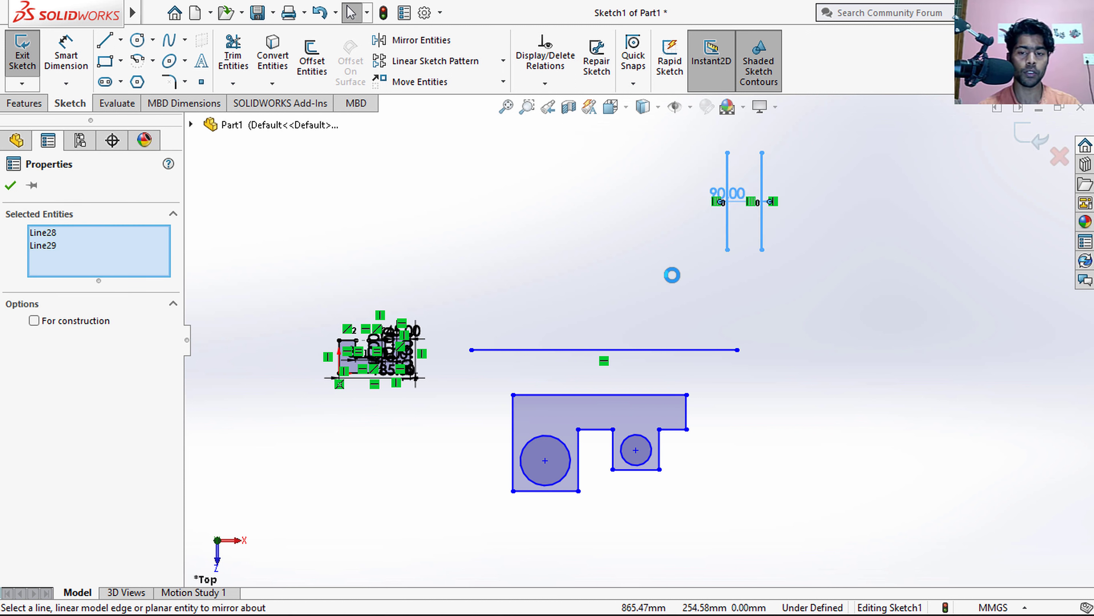
left_click_drag(822, 147, 679, 266)
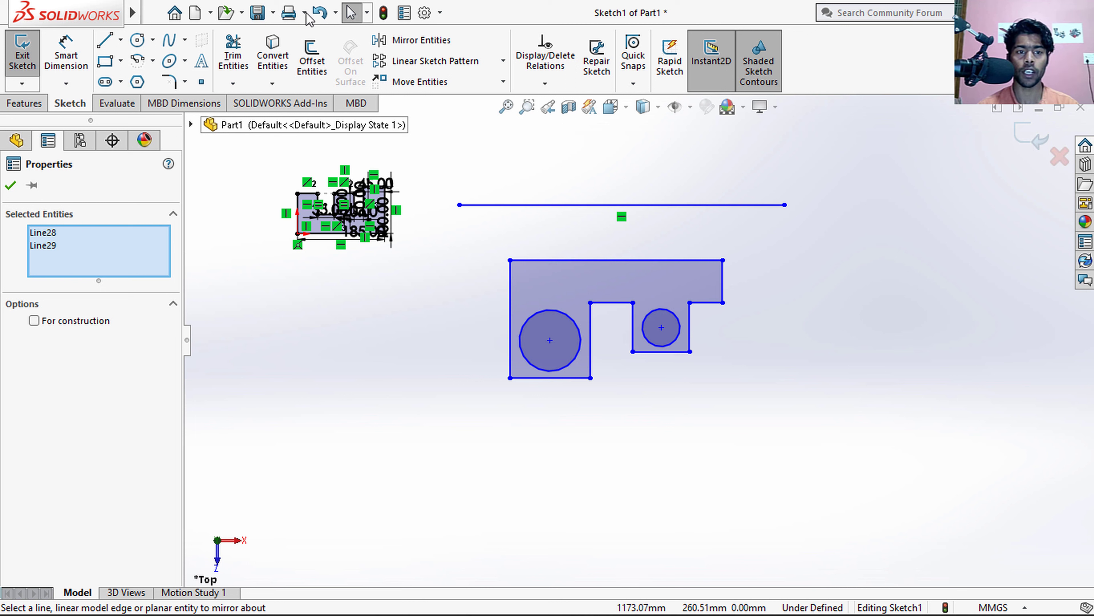
mouse_move(132, 12)
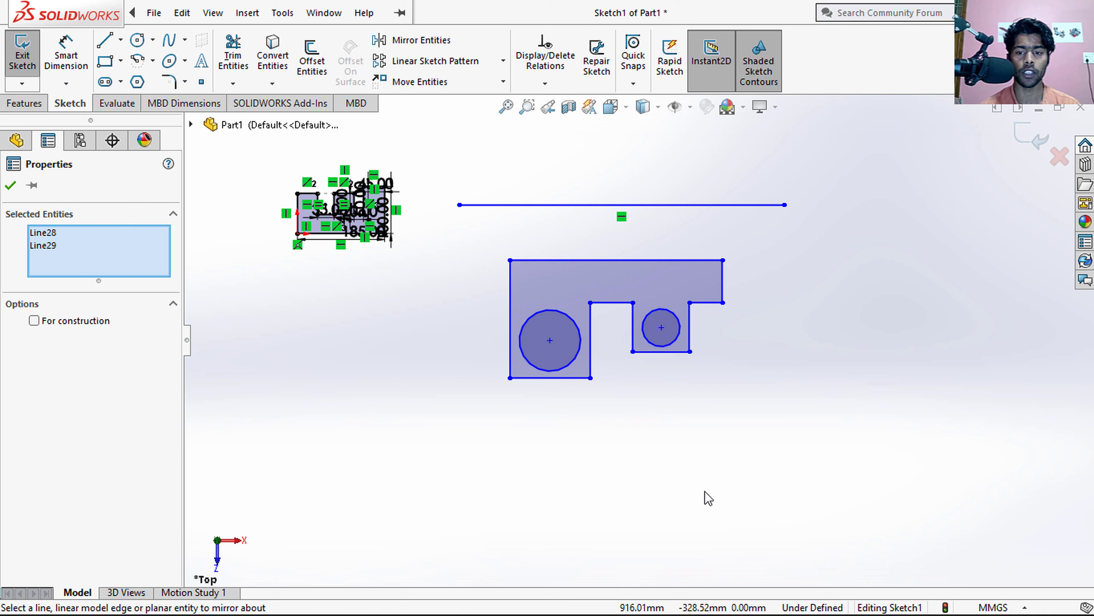
mouse_move(621, 609)
left_click(620, 597)
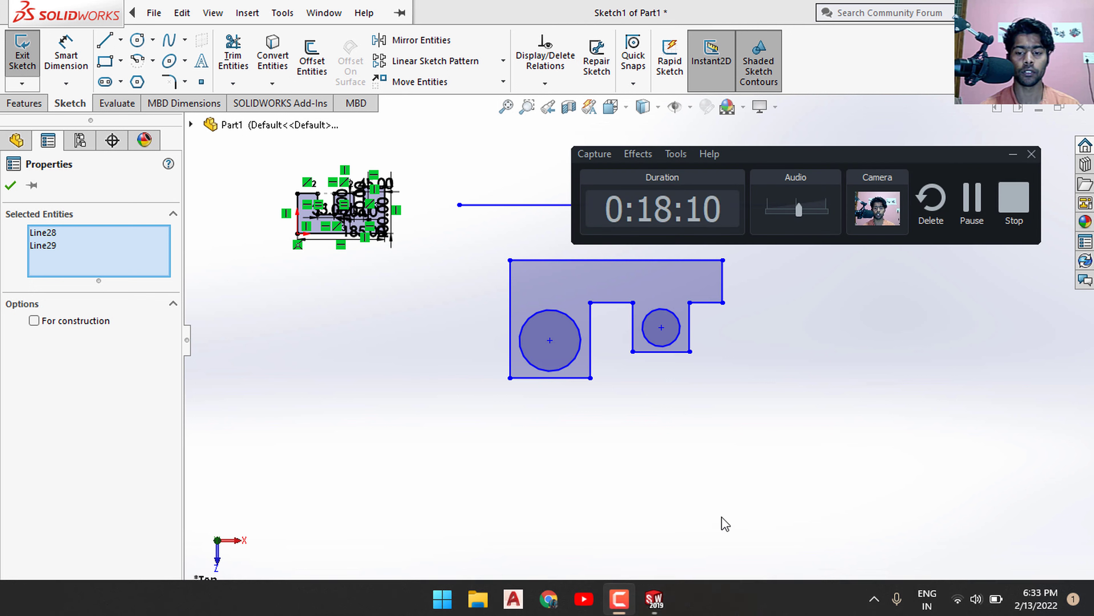